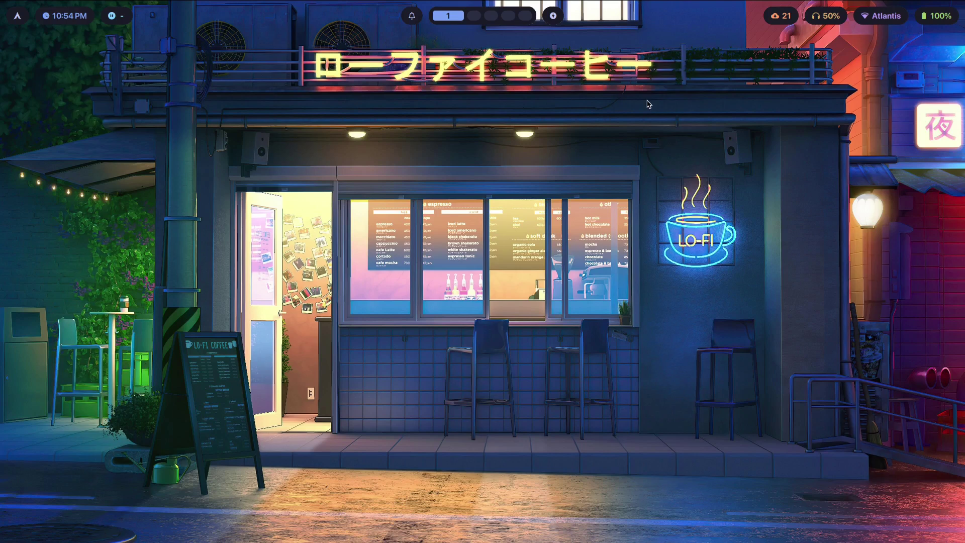
# - Open a web browser and load the reddit.com/r/unixporn community page
pyautogui.press('super+b')
pyautogui.write('r')
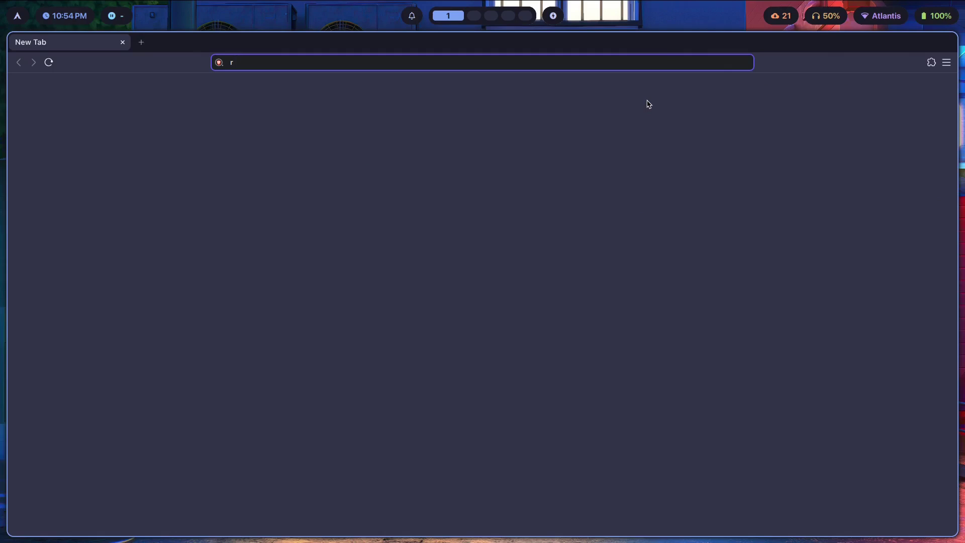
pyautogui.write('eddit.com/r/unixporn')
pyautogui.press('Return')
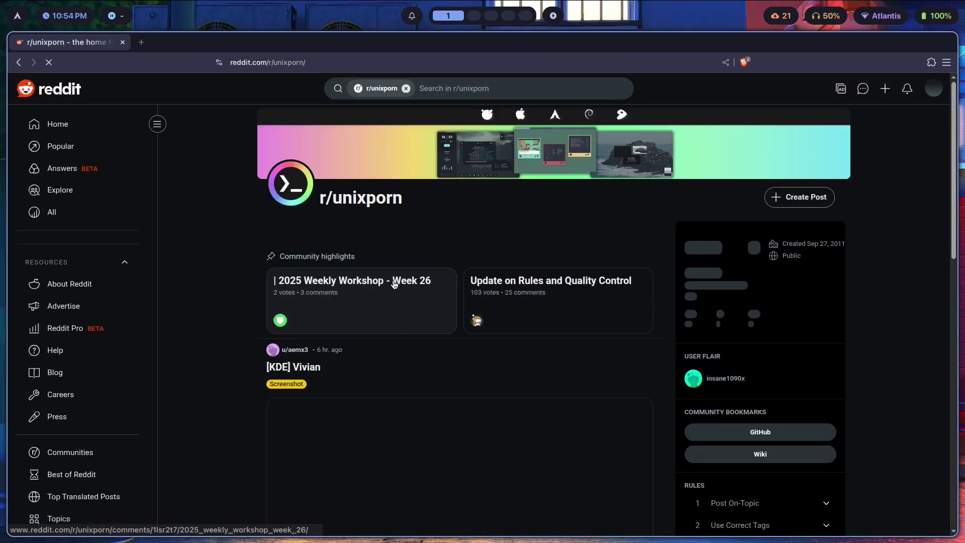
# - Browse the r/unixporn feed and open the post "[Hyprland] I love minimalism and gruvbox!"
pyautogui.scroll(-10, 459, 250)
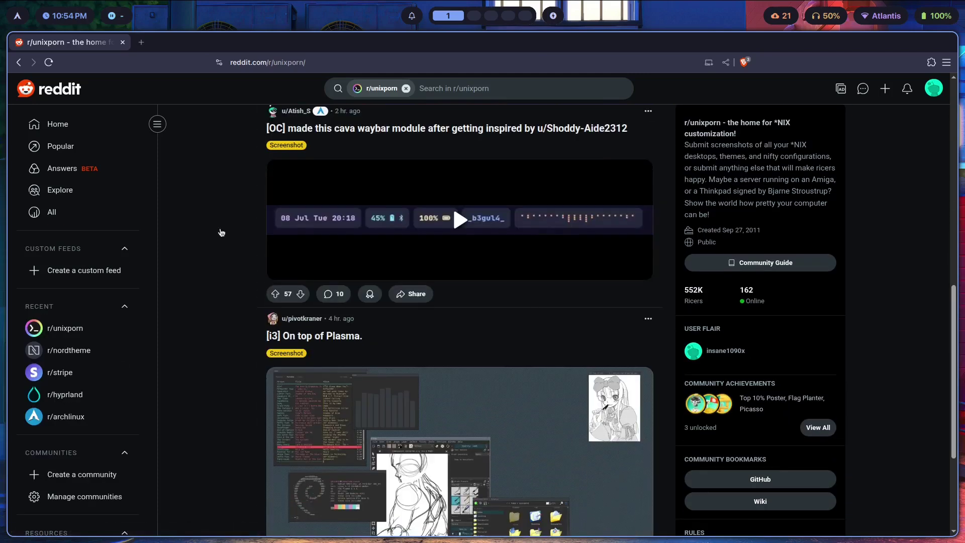
pyautogui.scroll(-10, 196, 186)
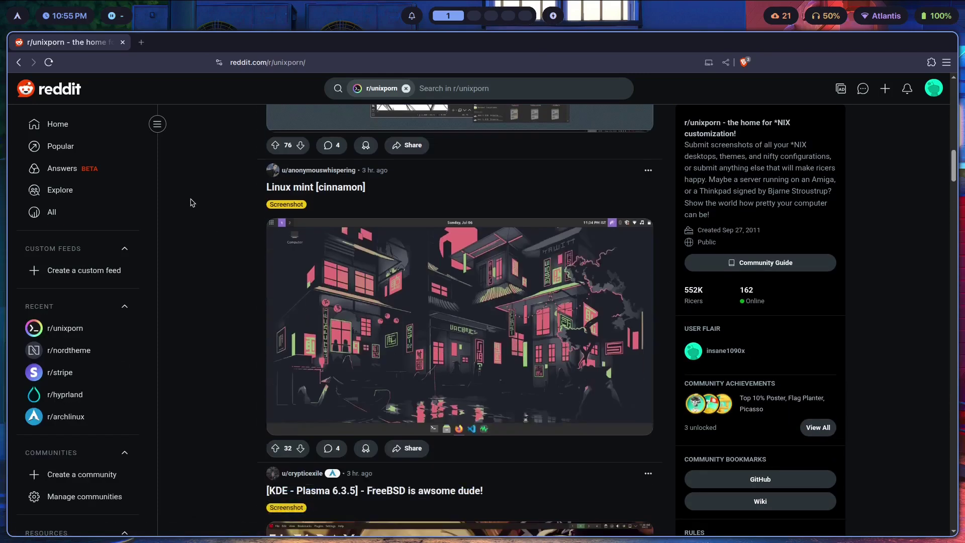
pyautogui.scroll(-12, 186, 207)
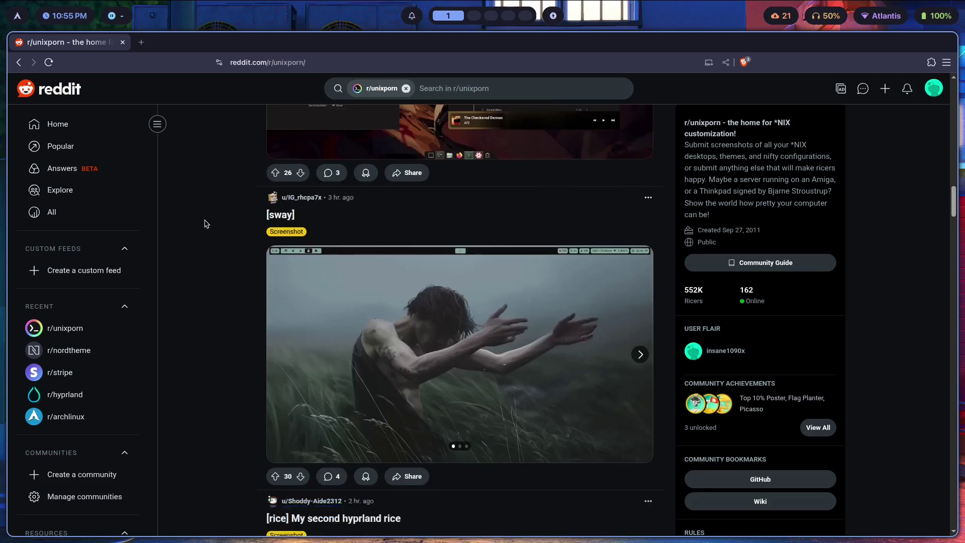
pyautogui.scroll(-10, 206, 223)
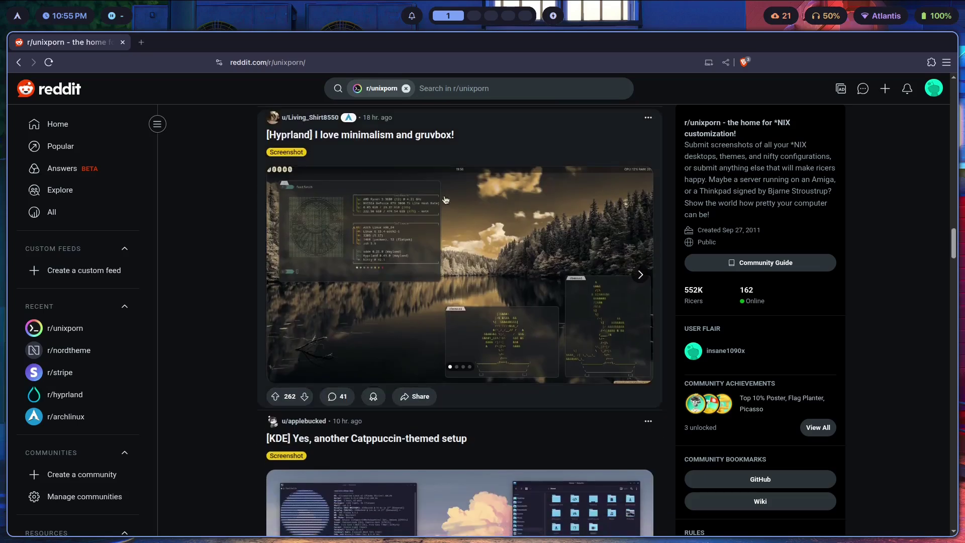
pyautogui.scroll(2, 516, 292)
pyautogui.click(469, 233)
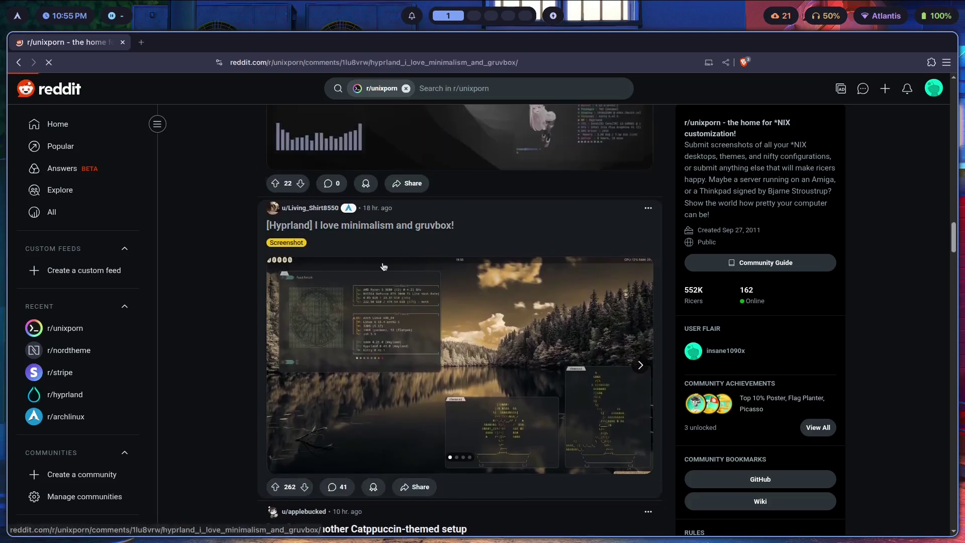
pyautogui.moveTo(523, 152); pyautogui.dragTo(456, 153)
pyautogui.click(572, 175)
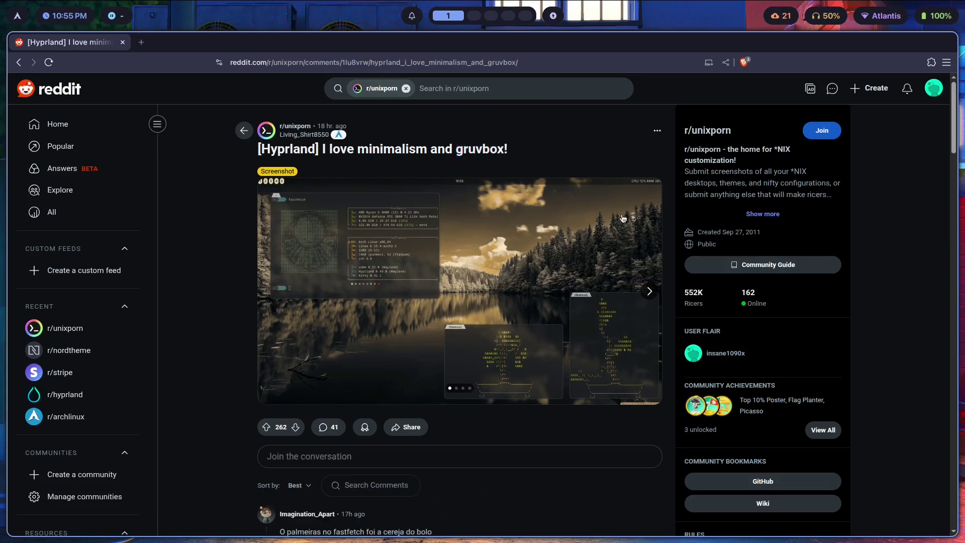
# - On workspace 2, apply the gruvbox-dark desktop theme and check it against the browser on workspace 1
pyautogui.press('super+2')
pyautogui.press('super+t')
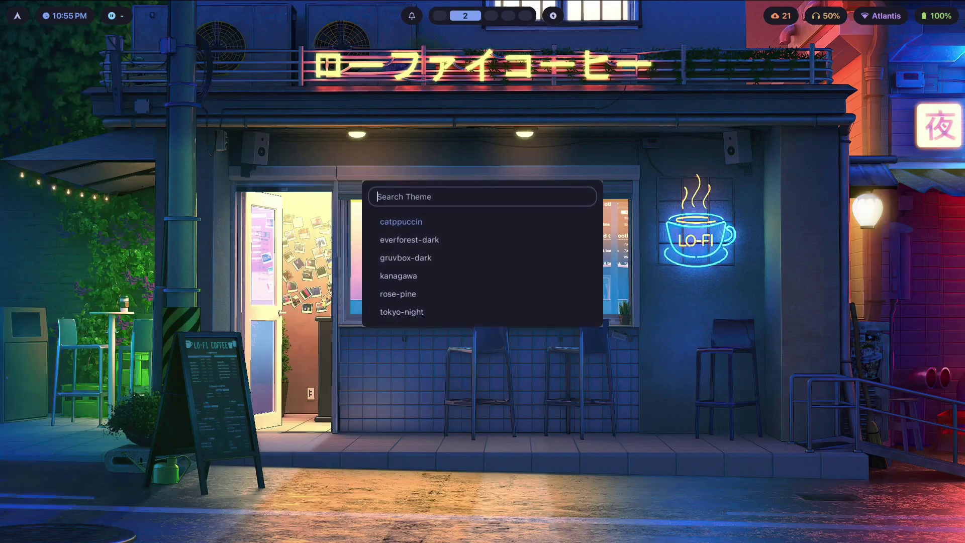
pyautogui.press('Down')
pyautogui.press('Return')
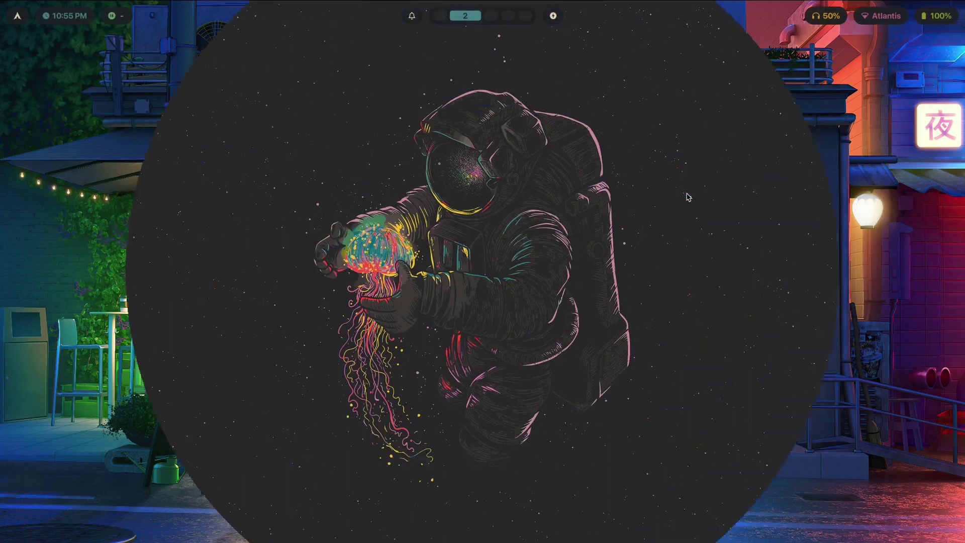
pyautogui.press('super+1')
pyautogui.press('super+2')
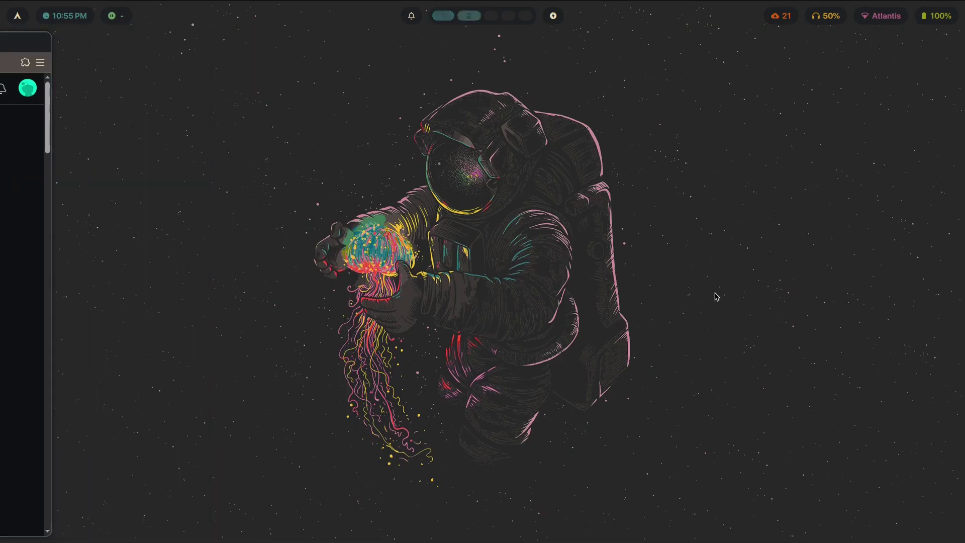
# - Find the dotfiles link in the Reddit post's comments and open the Minimalistic-gruvbox README in a new tab
pyautogui.press('super+1')
pyautogui.scroll(-5, 312, 268)
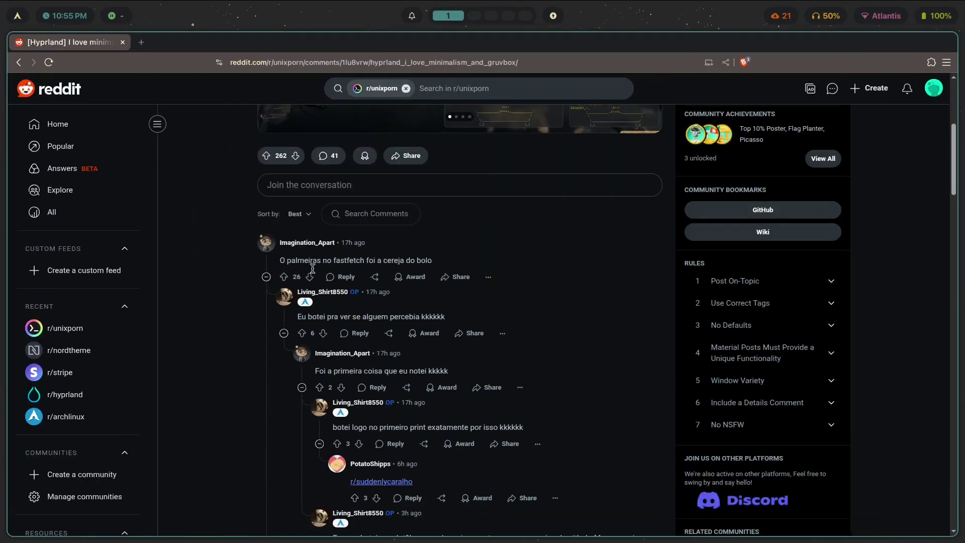
pyautogui.scroll(-5, 312, 268)
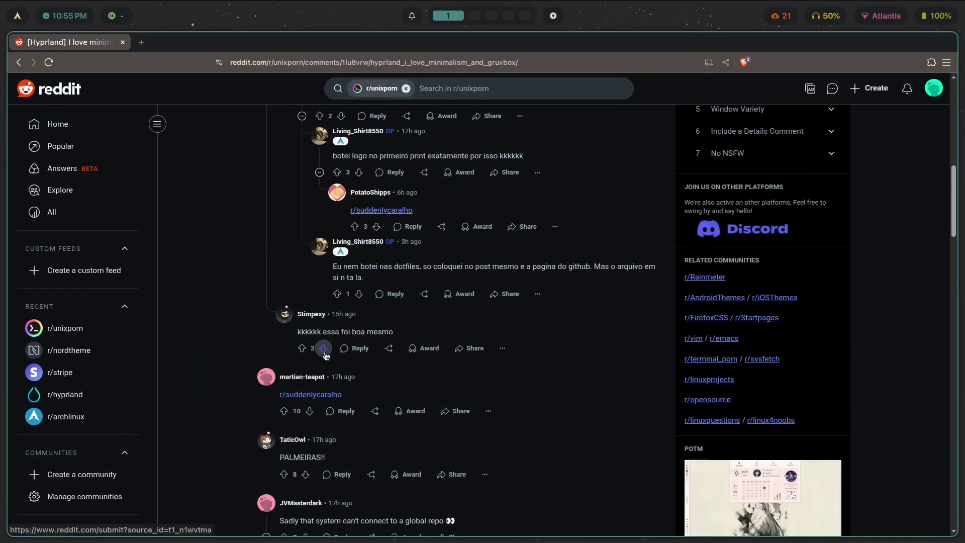
pyautogui.scroll(-18, 324, 354)
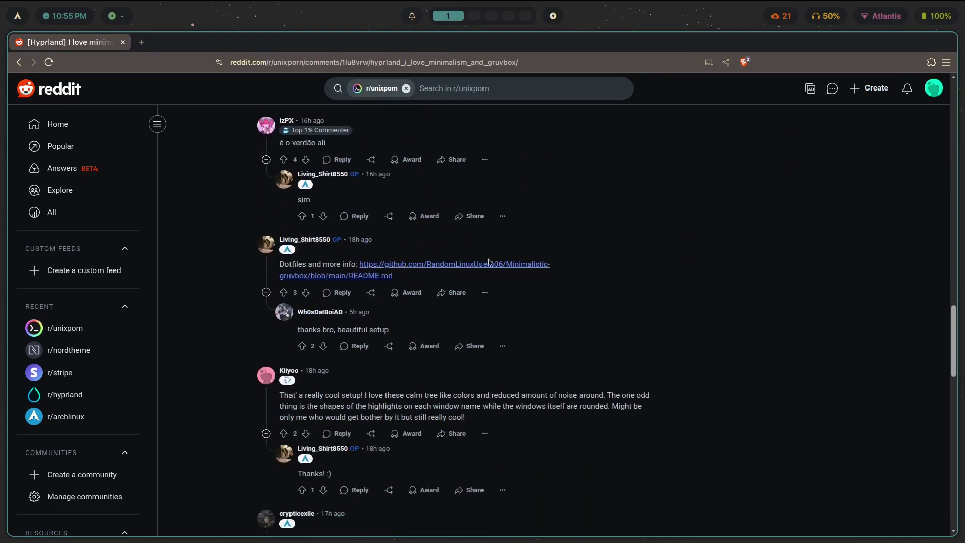
pyautogui.middleClick(454, 268)
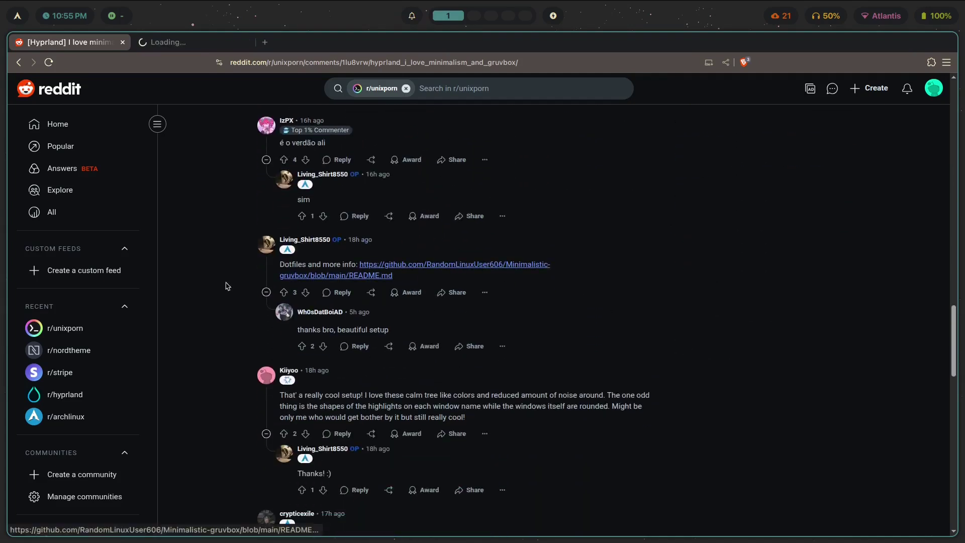
pyautogui.click(169, 45)
# - Return to workspace 2 and switch the desktop theme to everforest-dark
pyautogui.press('super+2')
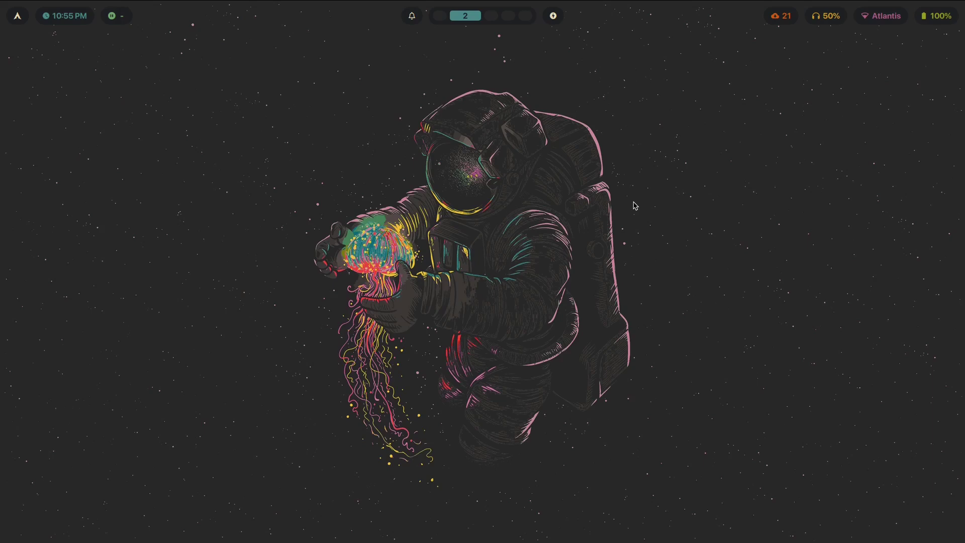
pyautogui.press('super+t')
pyautogui.press('Down')
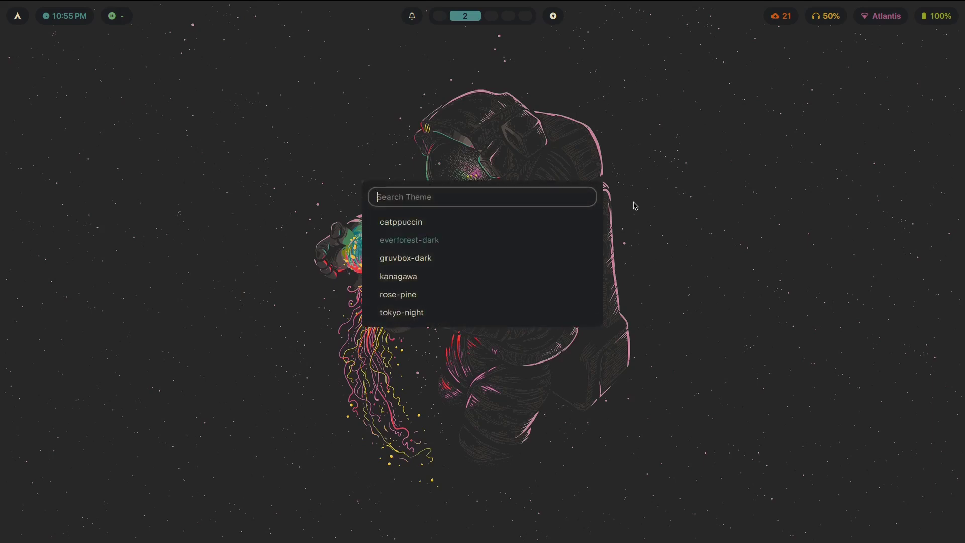
pyautogui.press('Return')
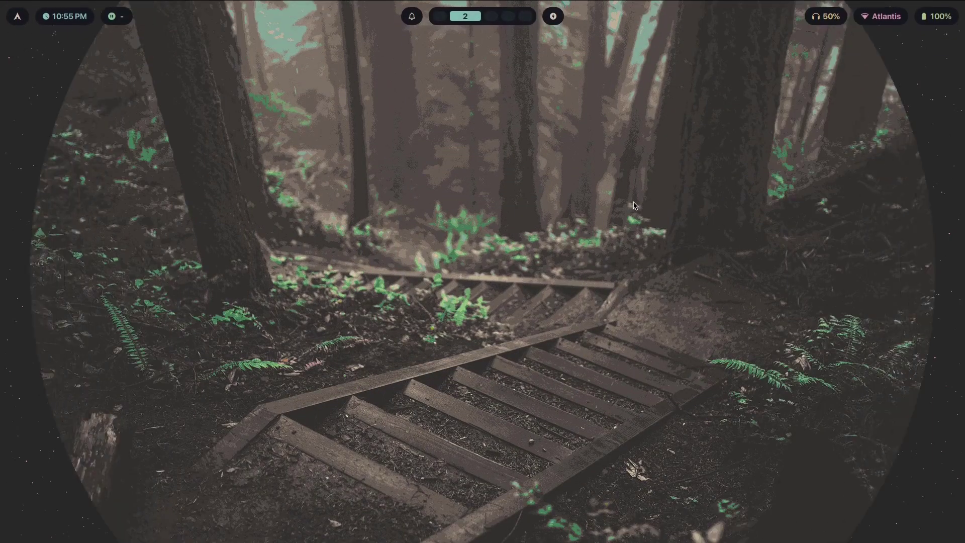
# - Open a terminal, run nitch to show system information, and make the terminal a smaller floating window mid-screen
pyautogui.press('super+Return')
pyautogui.write('n')
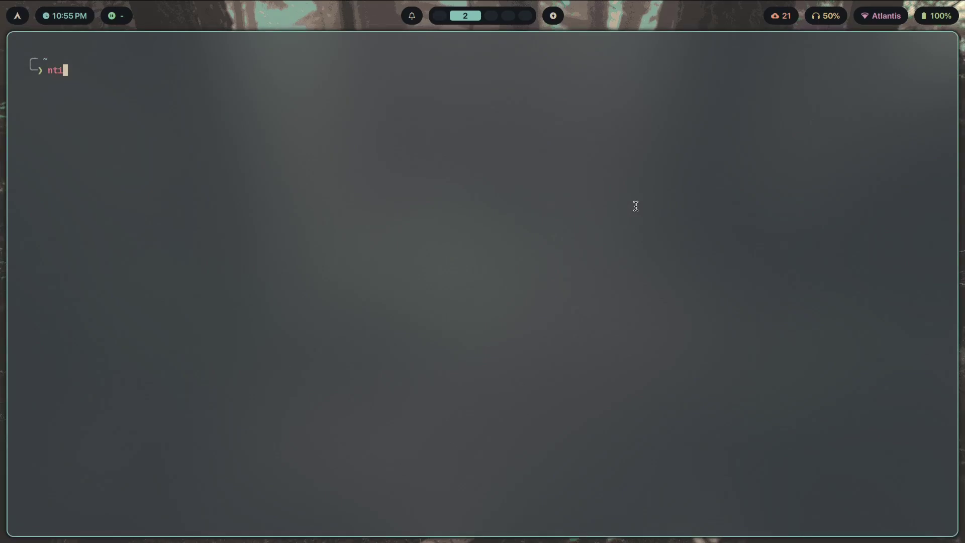
pyautogui.write('itch')
pyautogui.press('Return')
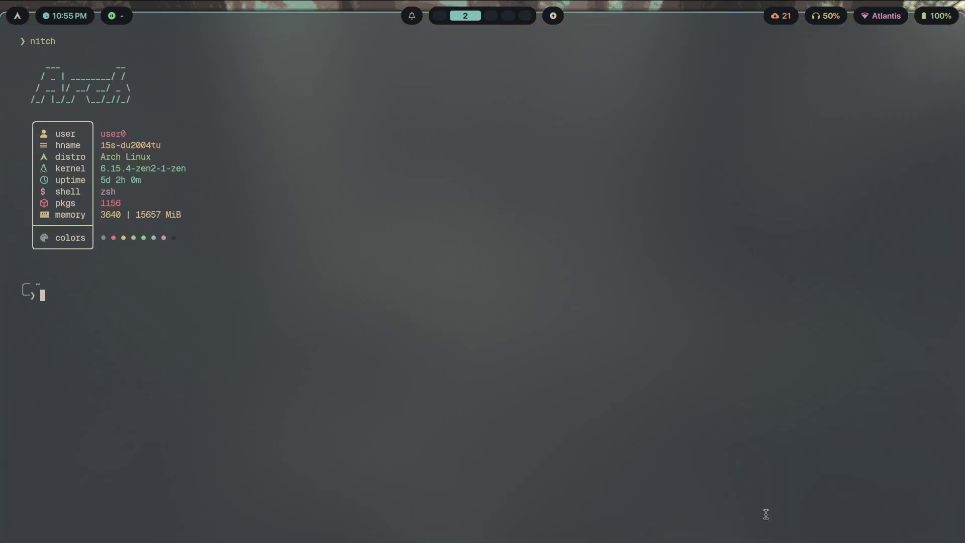
pyautogui.moveTo(764, 513); pyautogui.dragTo(530, 307)
# - Try the kanagawa and rose-pine desktop themes in turn, checking rose-pine on workspace 1 as well
pyautogui.press('super+t')
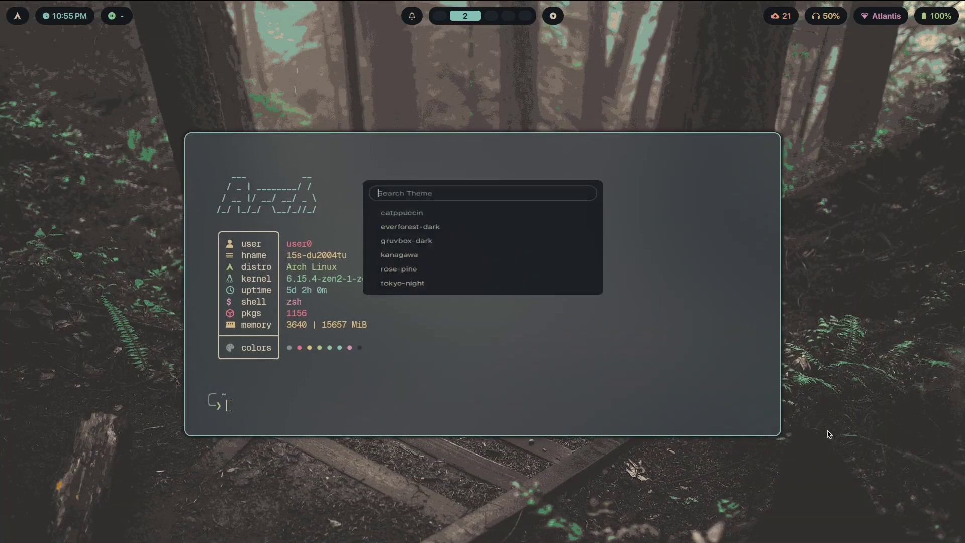
pyautogui.press('Return')
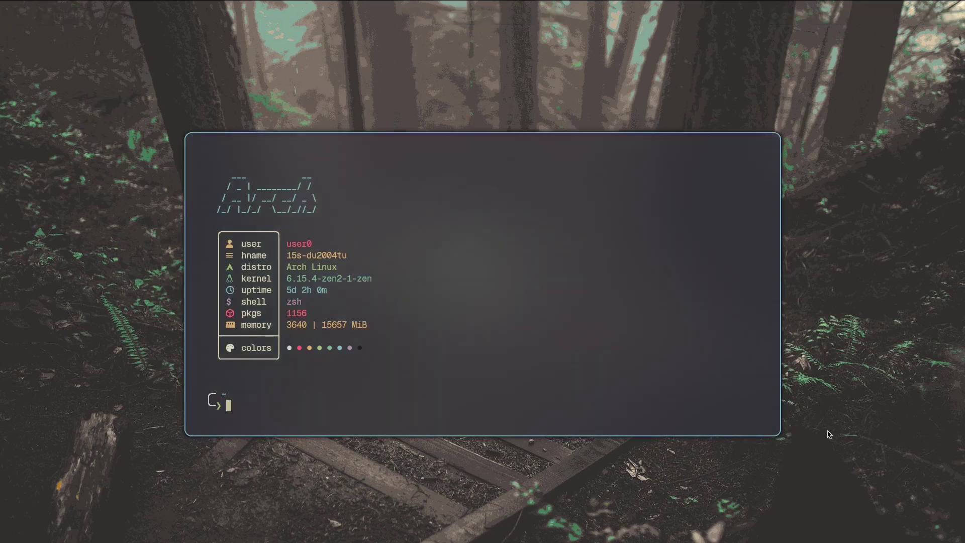
pyautogui.press('super+t')
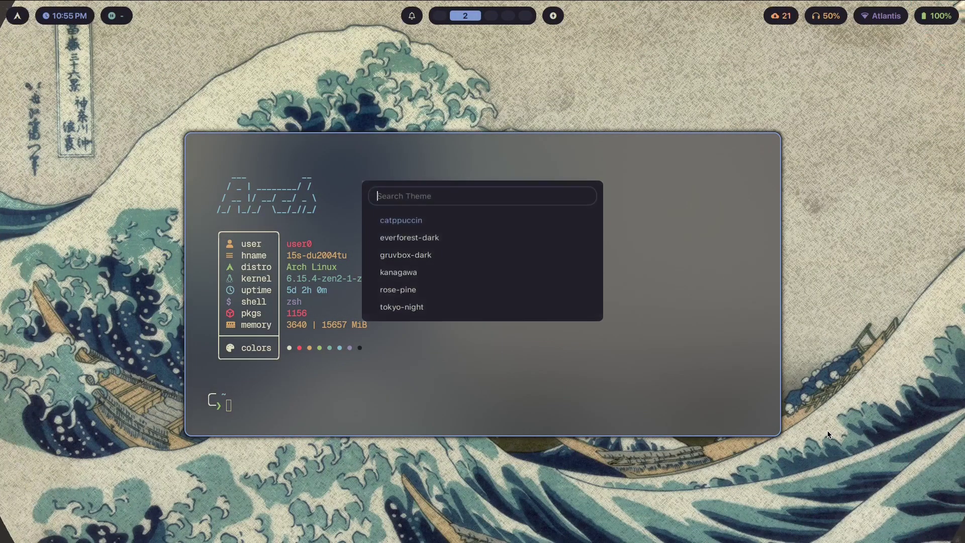
pyautogui.press('Return')
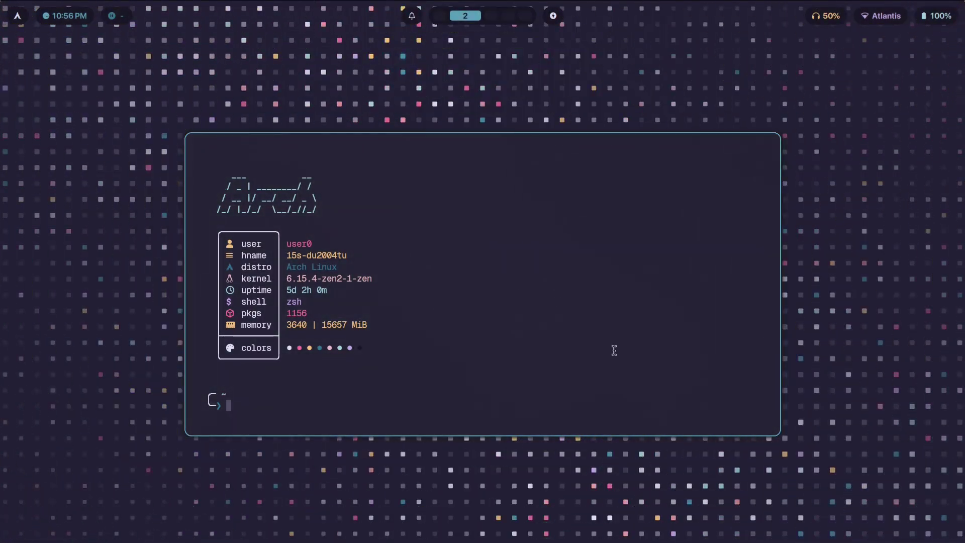
pyautogui.press('super+1')
pyautogui.press('super+2')
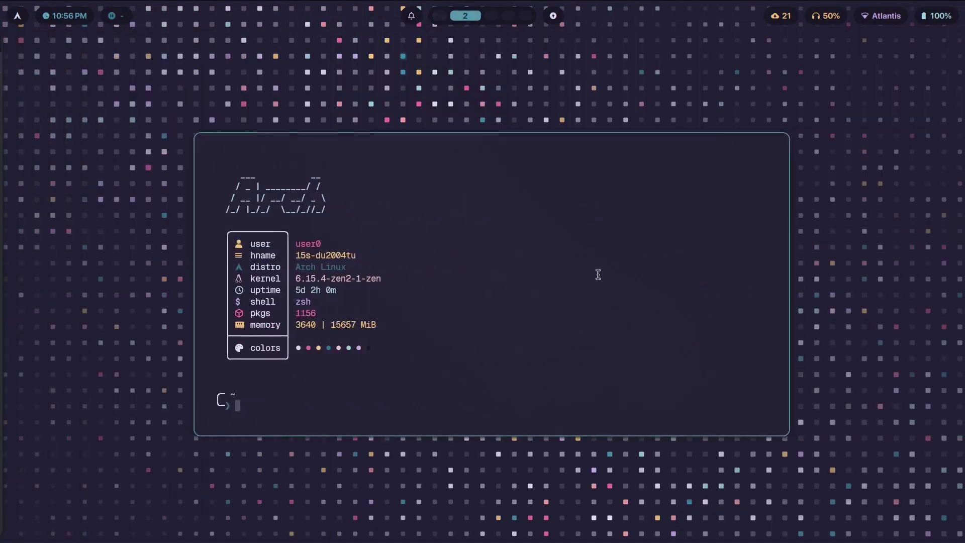
# - Switch the desktop theme to gruvbox-dark and run nitch again in the floating terminal
pyautogui.press('super+t')
pyautogui.press('Down')
pyautogui.press('Down')
pyautogui.press('Return')
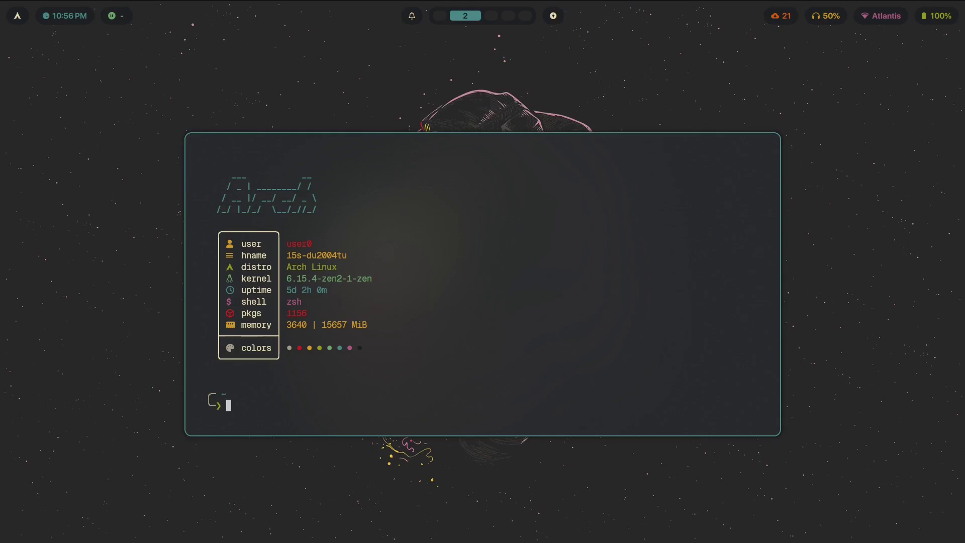
pyautogui.write('nitch')
pyautogui.press('Return')
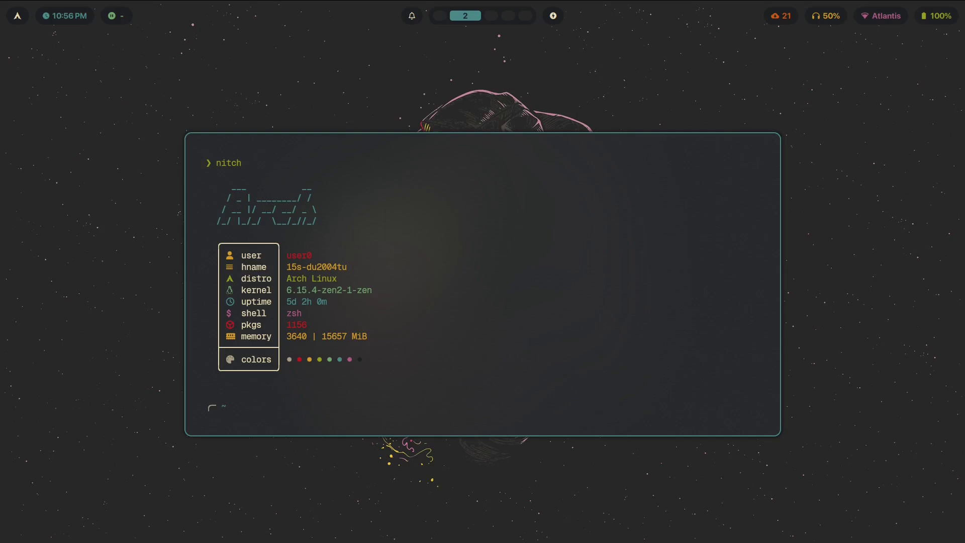
# - Go to the Minimalistic-gruvbox README in the browser and examine its title and preview screenshot
pyautogui.press('super+s')
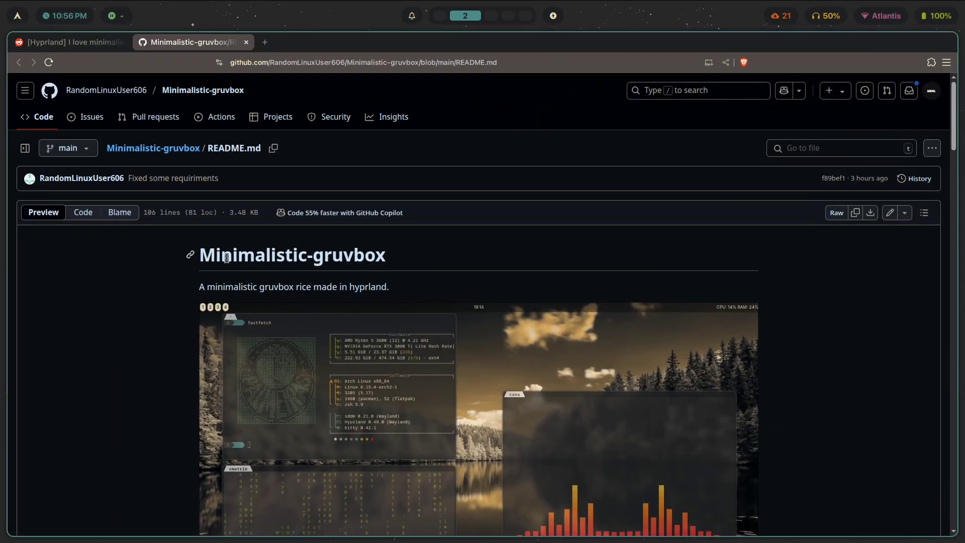
pyautogui.moveTo(219, 261); pyautogui.dragTo(408, 262)
pyautogui.click(587, 271)
pyautogui.scroll(-2, 616, 275)
pyautogui.scroll(-3, 615, 275)
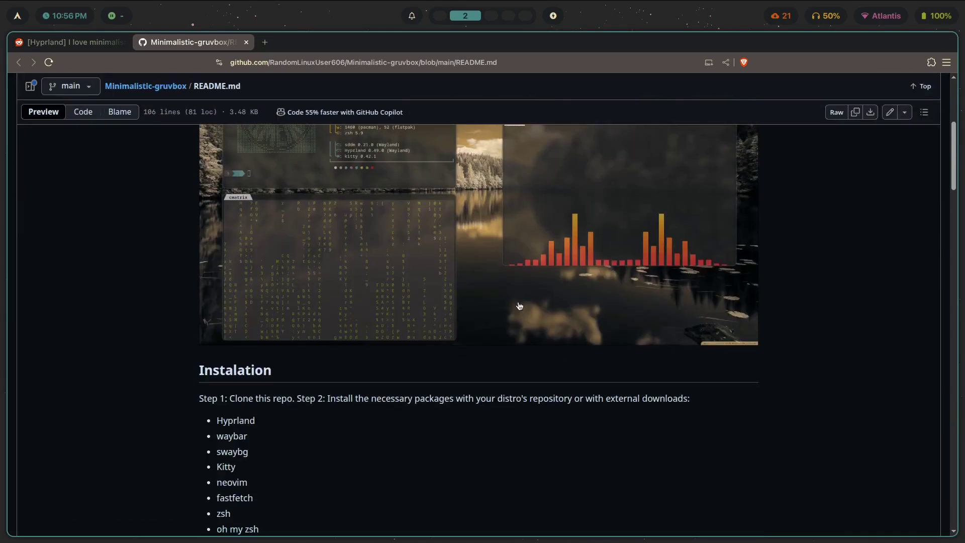
pyautogui.scroll(3, 544, 313)
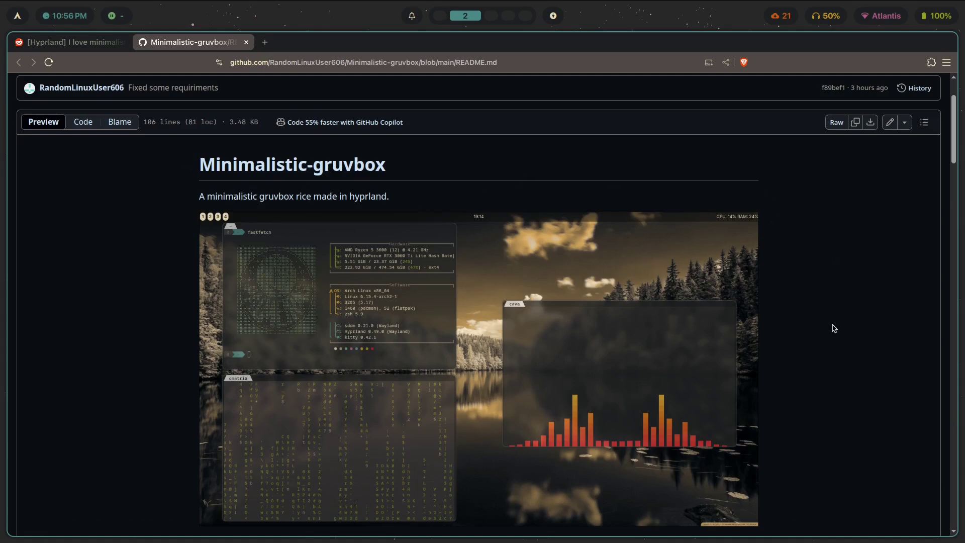
# - Examine the list of required packages in the README's installation section
pyautogui.scroll(-3, 833, 327)
pyautogui.scroll(-5, 366, 321)
pyautogui.moveTo(305, 324); pyautogui.dragTo(388, 241)
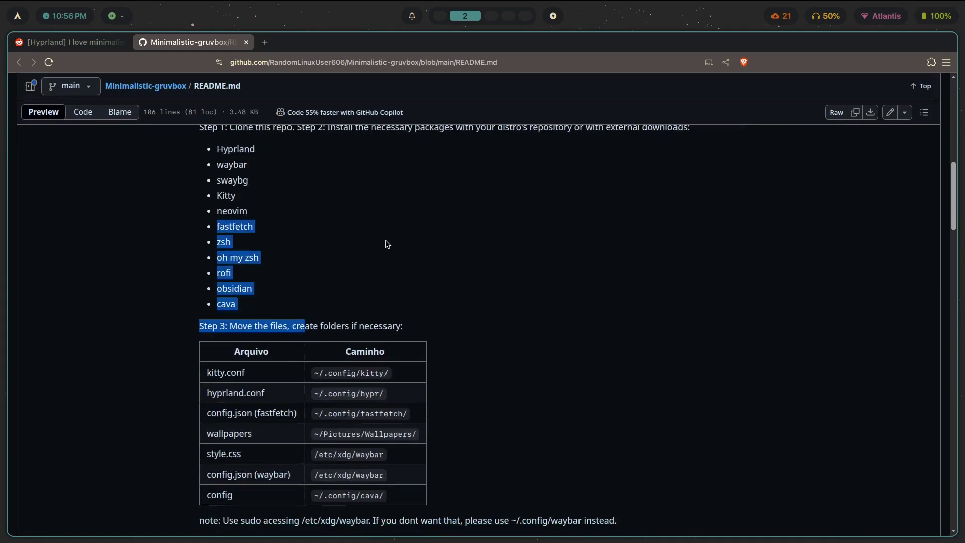
pyautogui.scroll(3, 352, 282)
pyautogui.click(318, 320)
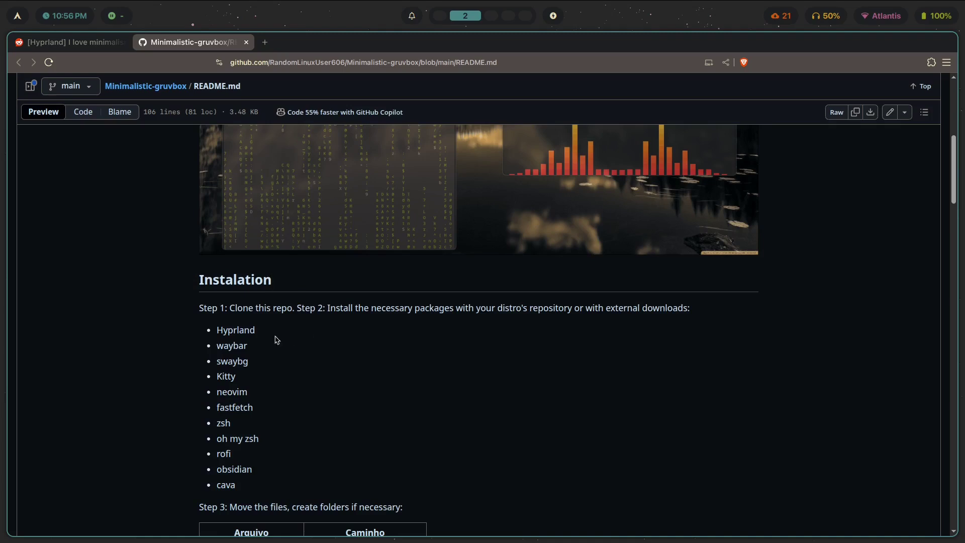
# - Examine the README's Step 3 table of config files and their destination folders, highlighting its rows
pyautogui.scroll(-10, 323, 312)
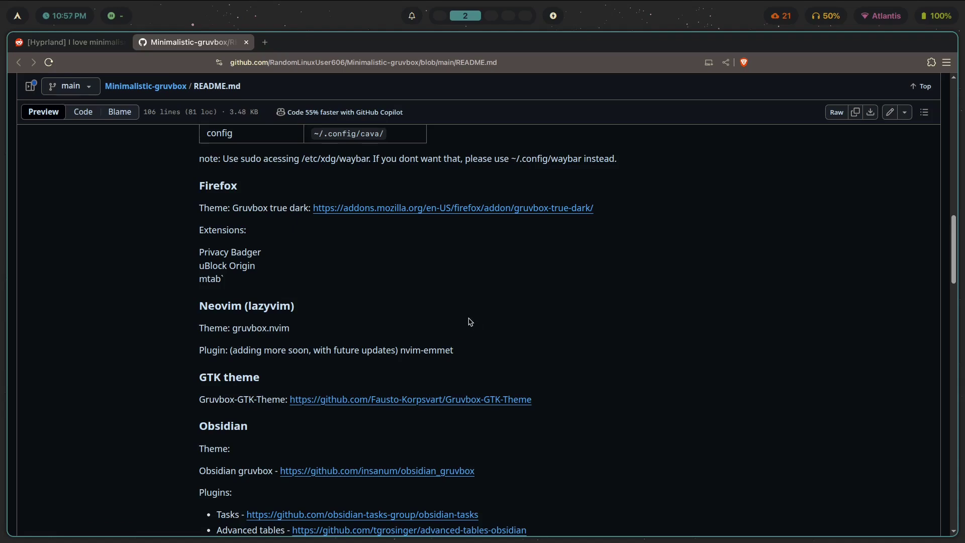
pyautogui.scroll(3, 459, 348)
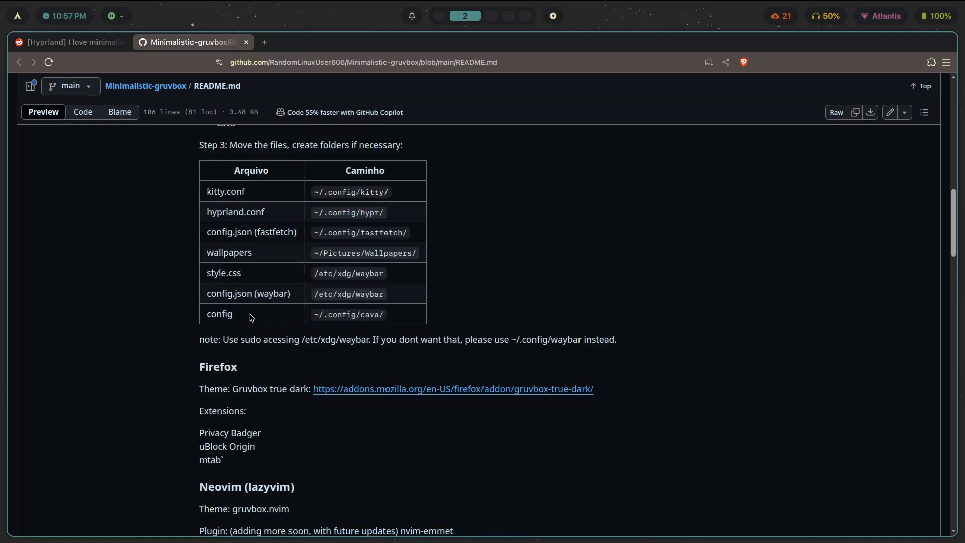
pyautogui.moveTo(392, 310); pyautogui.dragTo(315, 203)
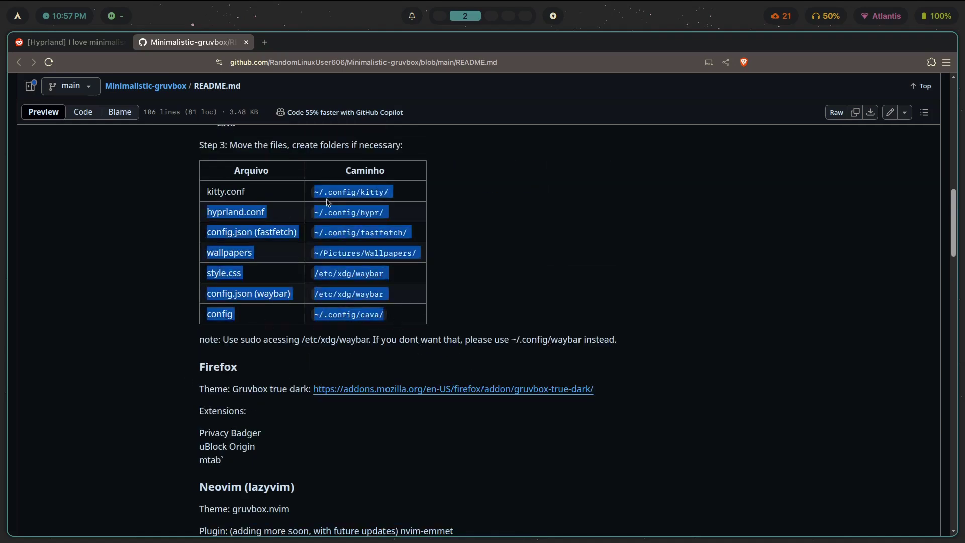
# - Compare the README's required package list with the Step 3 file destinations, highlighting the table and the start of its sudo note
pyautogui.click(454, 289)
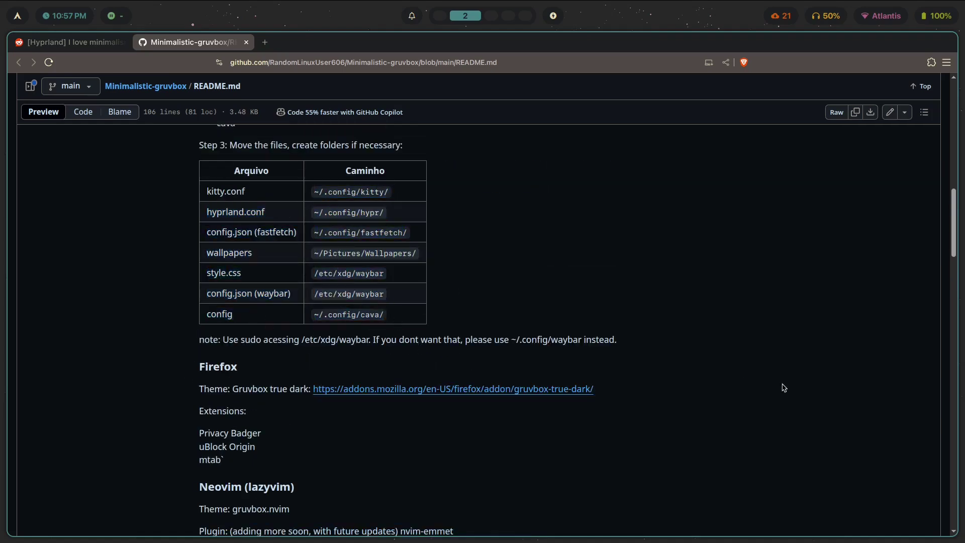
pyautogui.scroll(3, 649, 322)
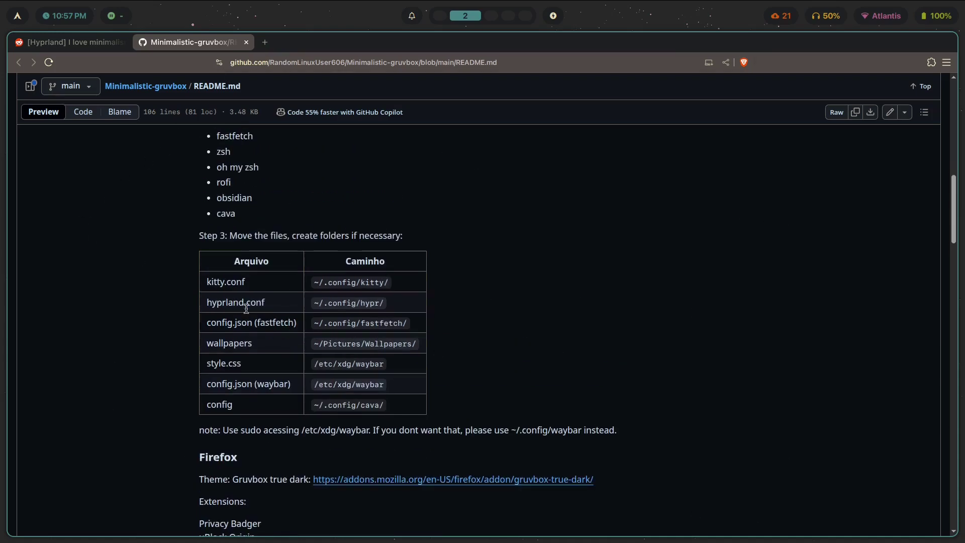
pyautogui.moveTo(466, 430); pyautogui.dragTo(182, 256)
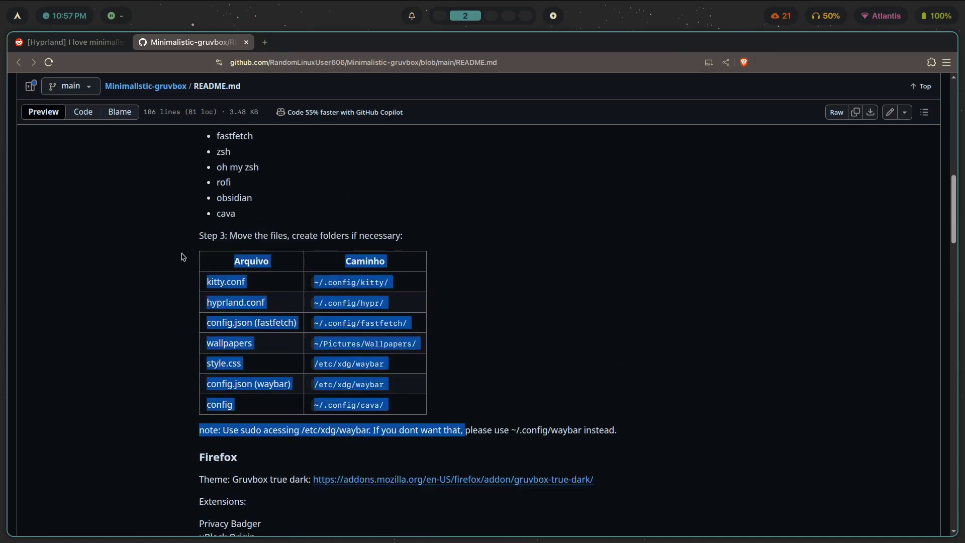
pyautogui.click(356, 297)
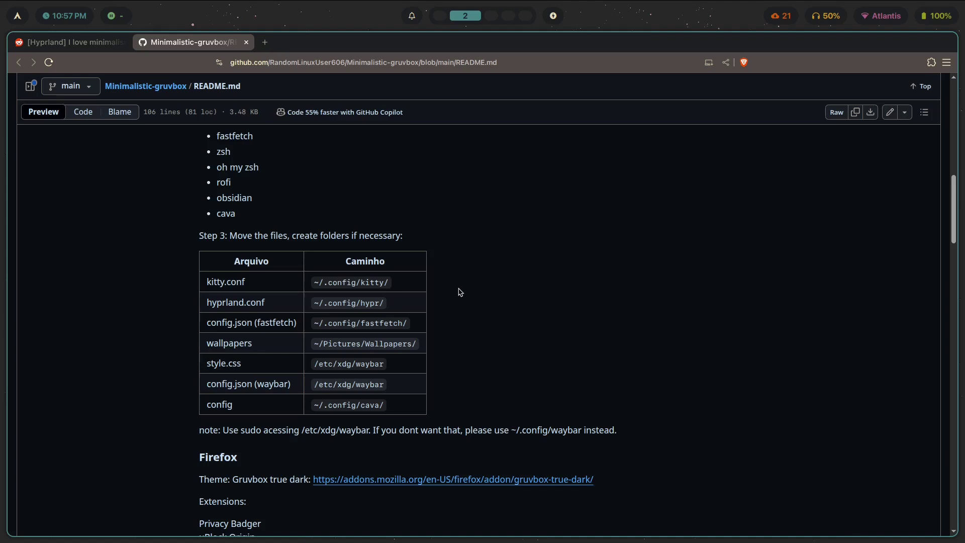
pyautogui.scroll(3, 460, 292)
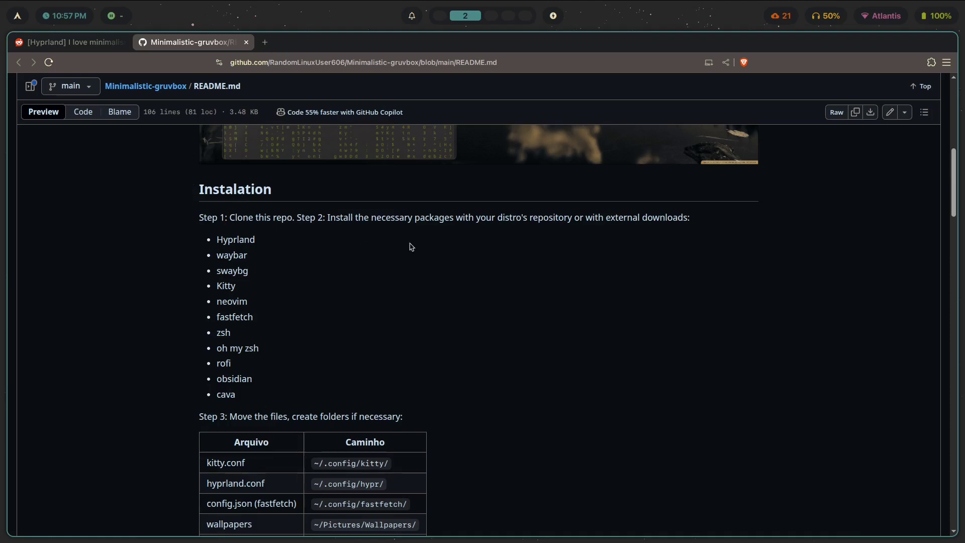
pyautogui.scroll(-5, 430, 295)
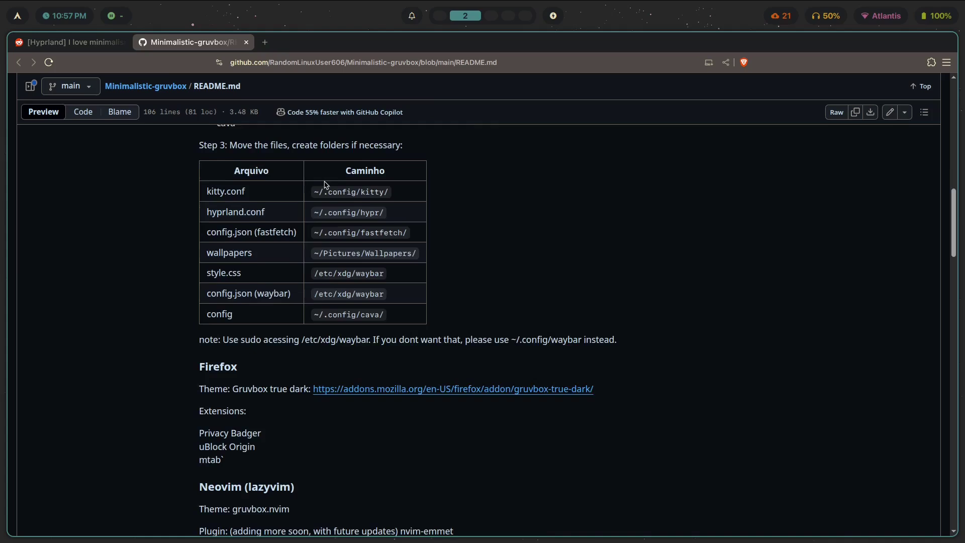
pyautogui.scroll(2, 329, 187)
pyautogui.moveTo(397, 400); pyautogui.dragTo(213, 283)
pyautogui.click(341, 290)
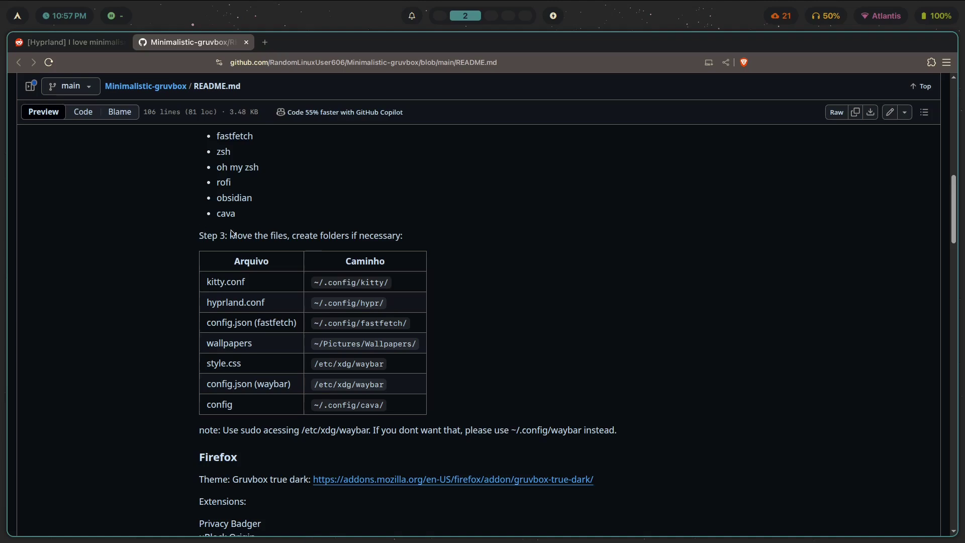
# - Examine the rest of the README, including the Firefox, Neovim and GTK theme sections, shortcut tables and other screenshots
pyautogui.scroll(-4, 361, 249)
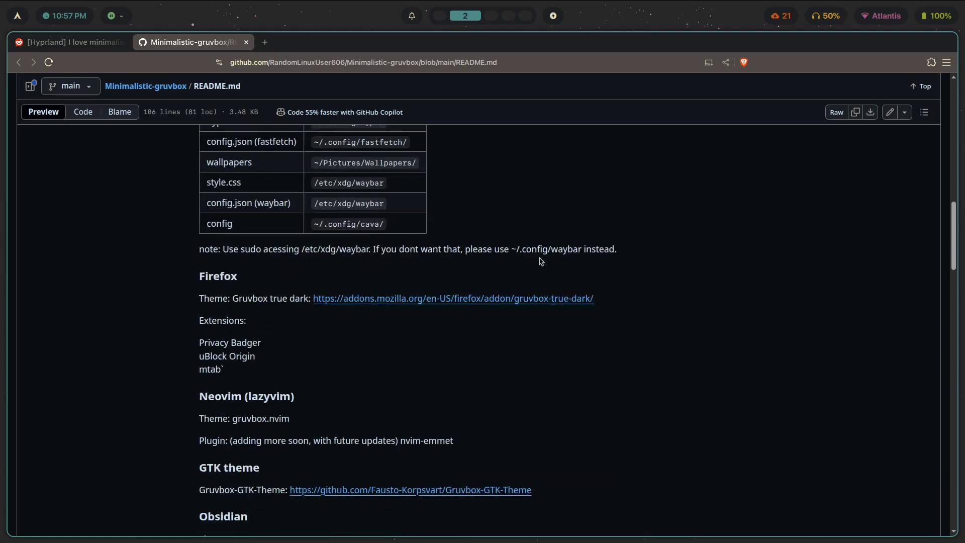
pyautogui.scroll(-2, 225, 264)
pyautogui.scroll(-2, 279, 331)
pyautogui.scroll(-12, 350, 336)
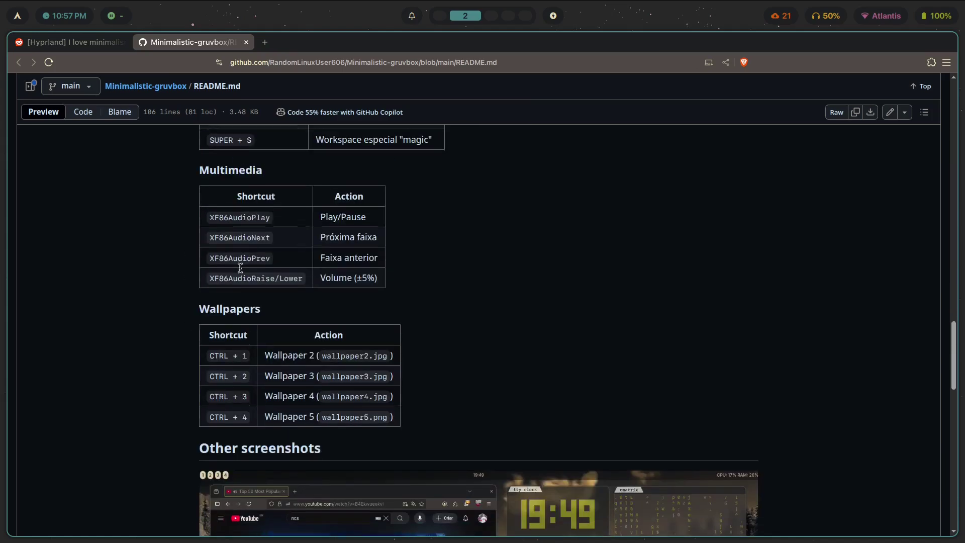
pyautogui.scroll(-8, 240, 267)
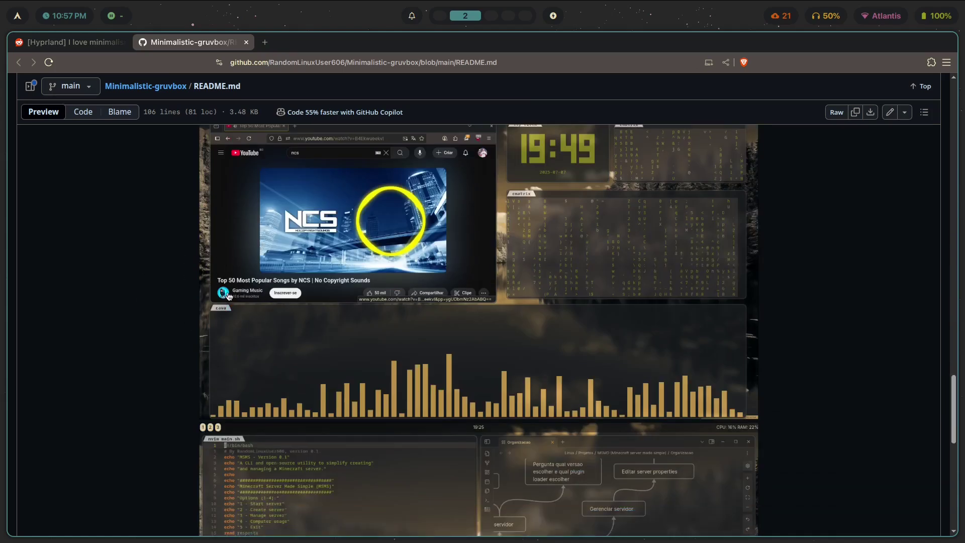
pyautogui.scroll(-5, 227, 296)
pyautogui.scroll(7, 188, 297)
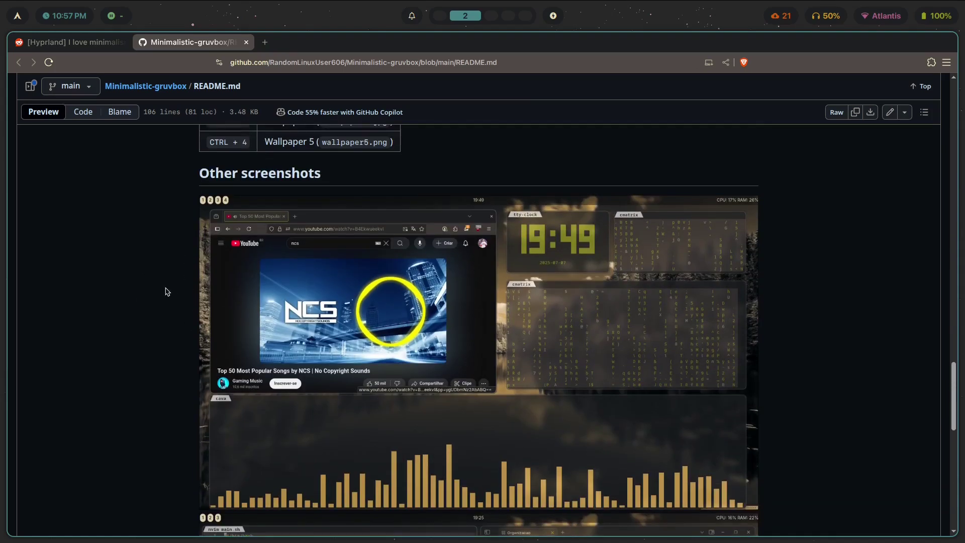
pyautogui.scroll(2, 160, 297)
pyautogui.scroll(-2, 298, 295)
pyautogui.scroll(3, 718, 317)
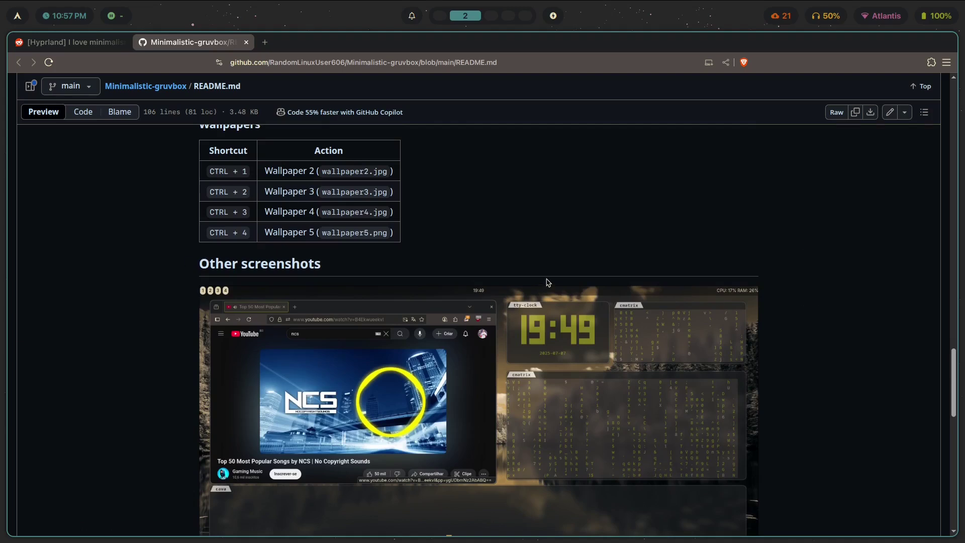
pyautogui.scroll(20, 547, 283)
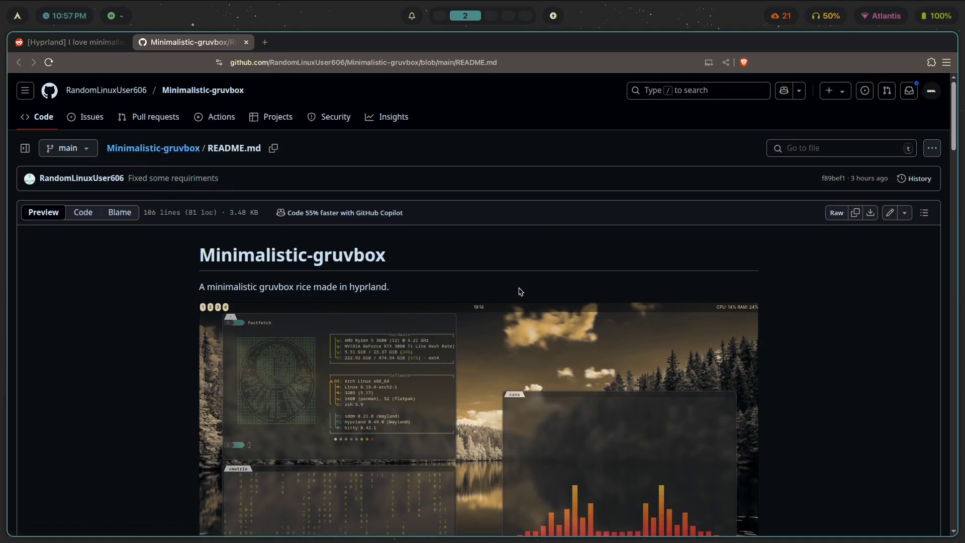
pyautogui.scroll(-20, 492, 305)
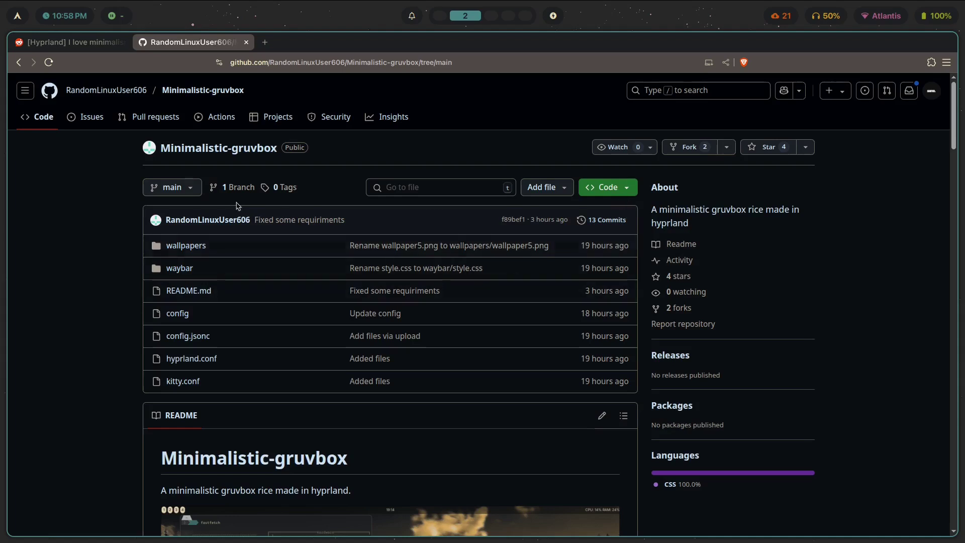
# - Copy the HTTPS clone URL of the Minimalistic-gruvbox repository
pyautogui.click(633, 194)
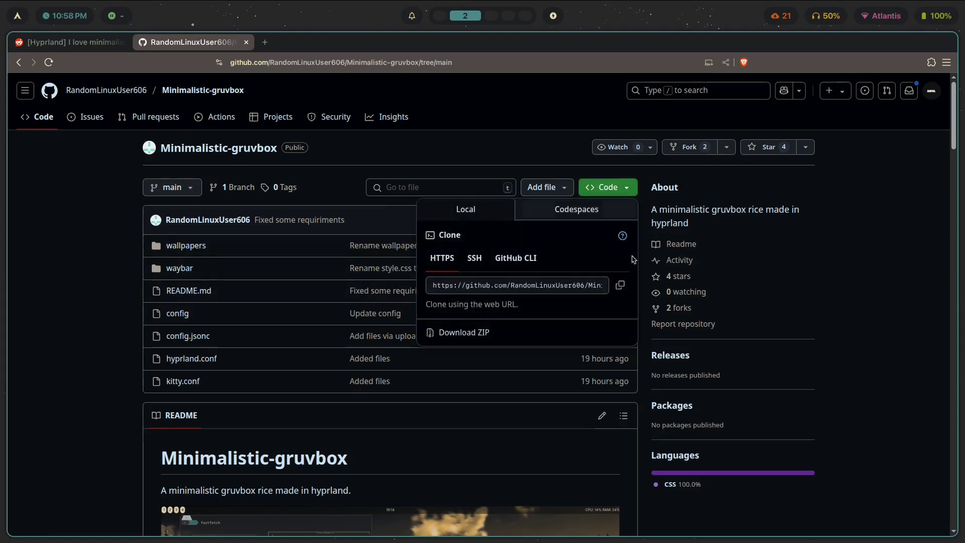
pyautogui.click(621, 285)
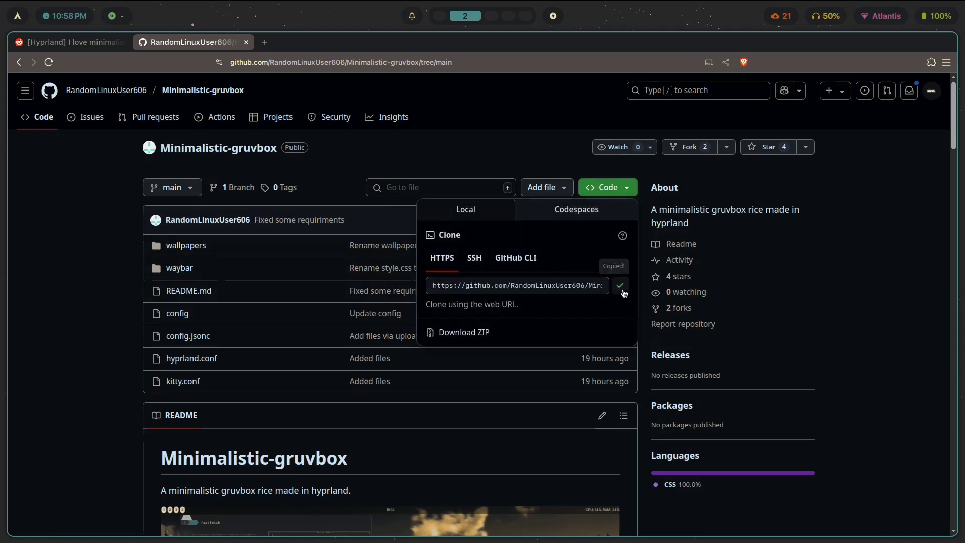
pyautogui.press('Escape')
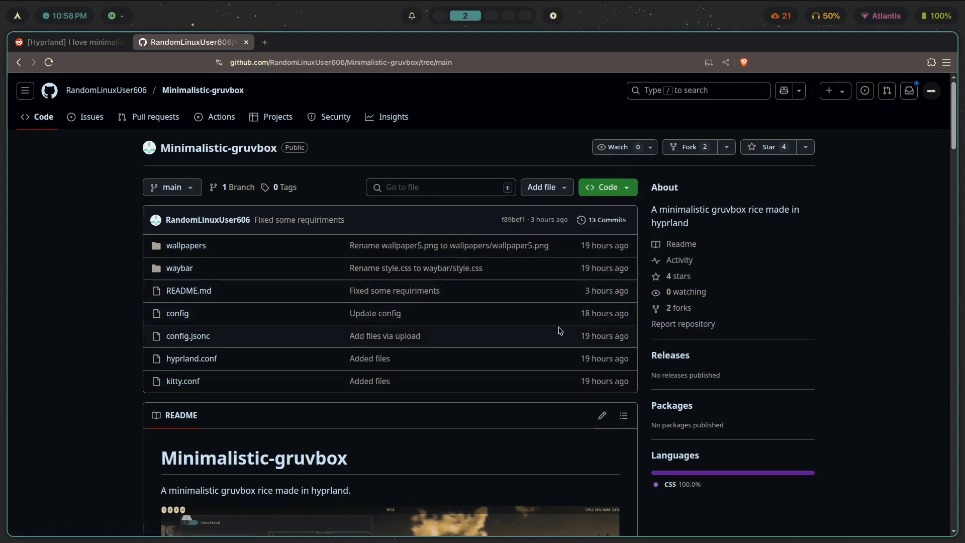
# - Clear the browser from workspace 2, open a terminal there and change to the /tmp directory
pyautogui.press('super+q')
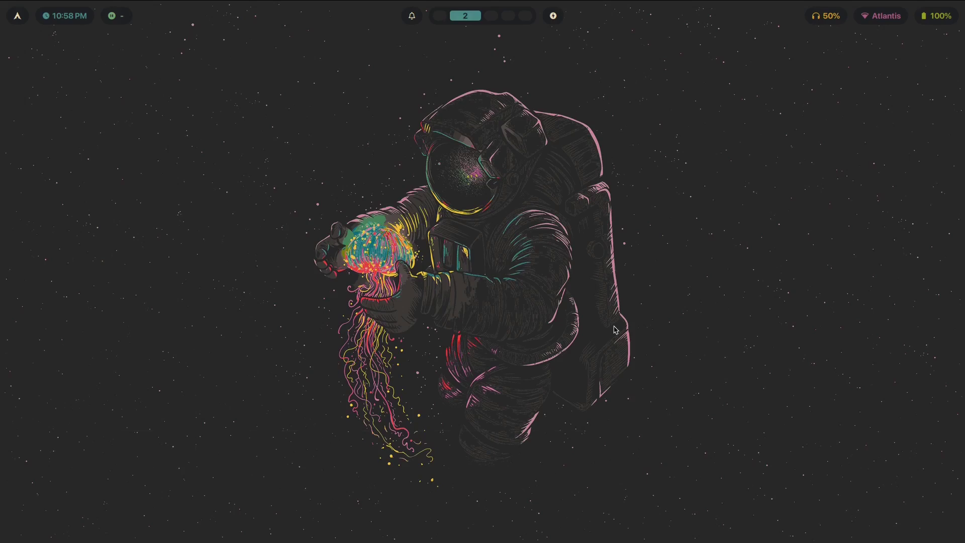
pyautogui.press('super+Return')
pyautogui.write('cd /tmp')
pyautogui.press('Return')
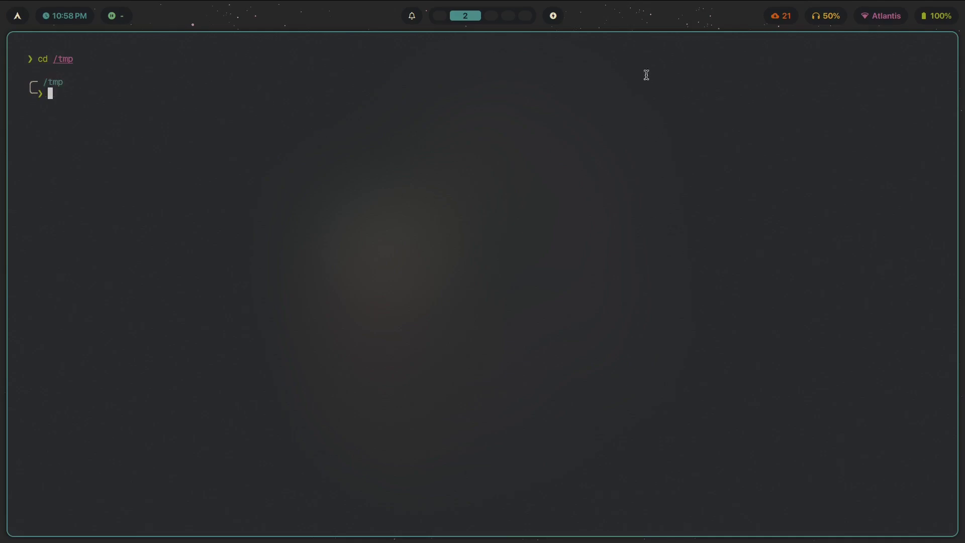
# - Create an empty file named grass in /tmp and list the directory's contents
pyautogui.write('nvi')
pyautogui.press('BackSpace')
pyautogui.press('BackSpace')
pyautogui.press('BackSpace')
pyautogui.write('touch greas')
pyautogui.press('BackSpace')
pyautogui.press('BackSpace')
pyautogui.press('BackSpace')
pyautogui.press('BackSpace')
pyautogui.press('BackSpace')
pyautogui.write('grass')
pyautogui.press('Return')
pyautogui.write('ls')
pyautogui.press('Return')
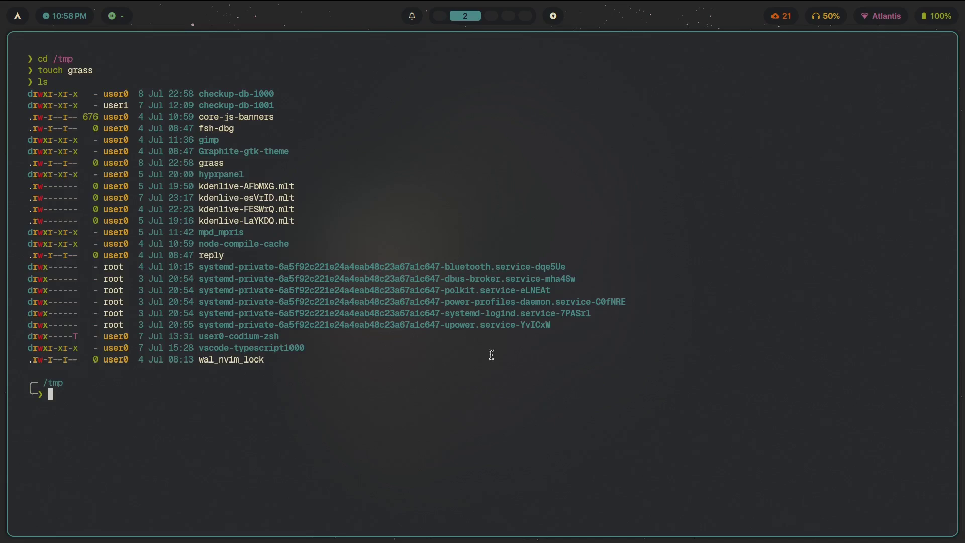
pyautogui.press('super+1')
pyautogui.press('super+2')
pyautogui.press('super+1')
pyautogui.press('super+2')
pyautogui.write('git clone')
pyautogui.hotkey('ctrl', 'shift', 'v')
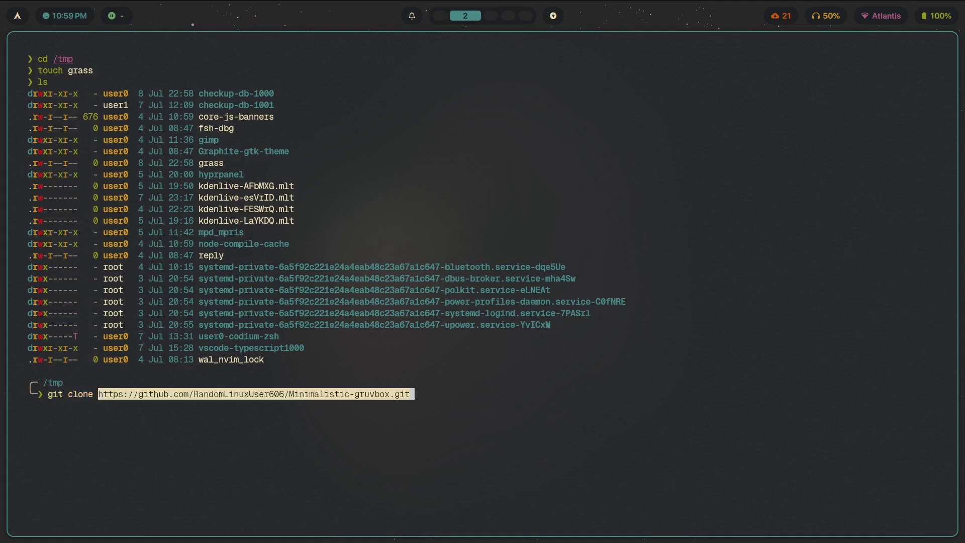
pyautogui.press('Return')
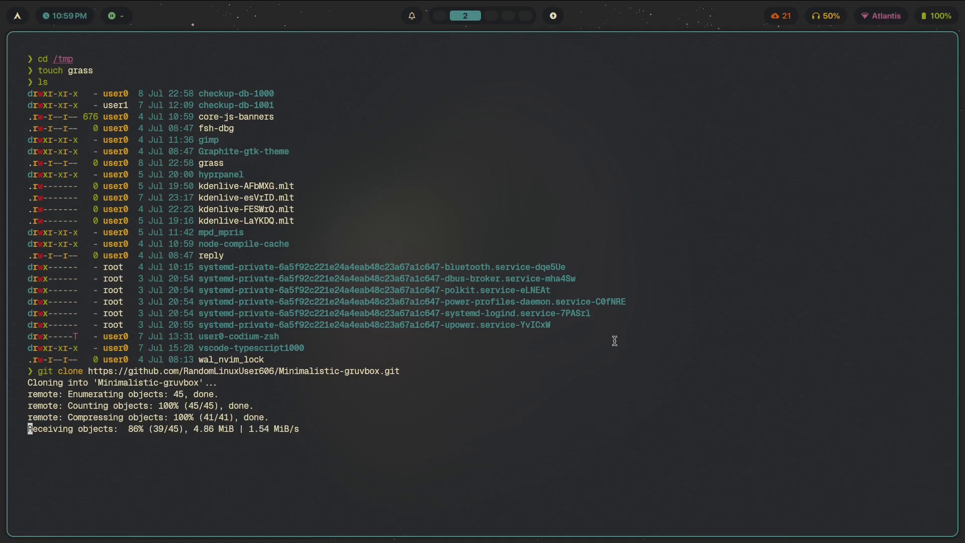
pyautogui.press('super+1')
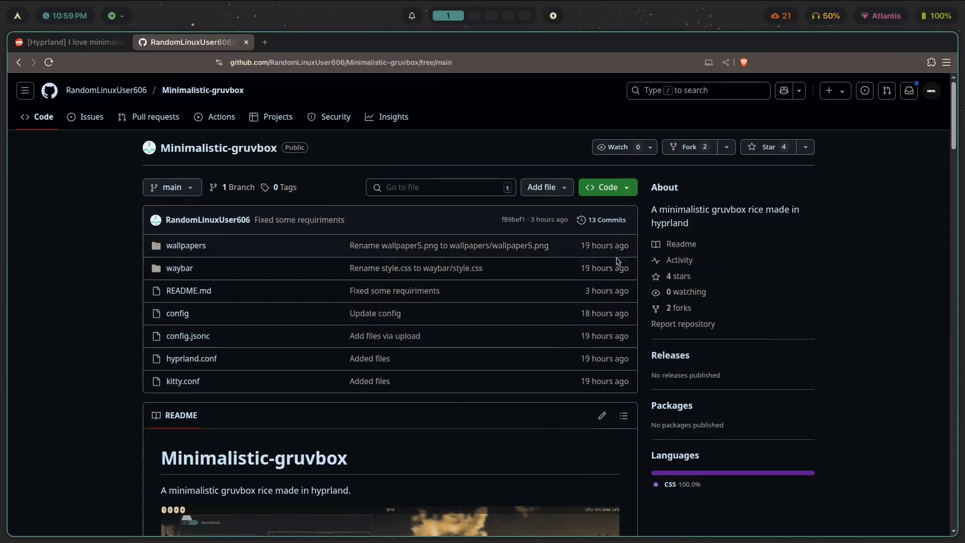
pyautogui.press('super+2')
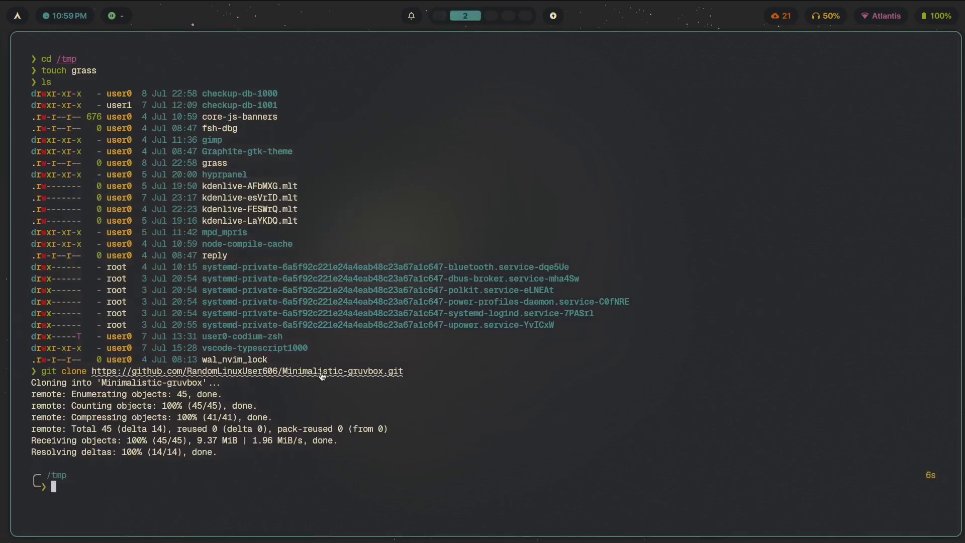
pyautogui.press('Up')
pyautogui.write('--depth=1')
pyautogui.press('super+1')
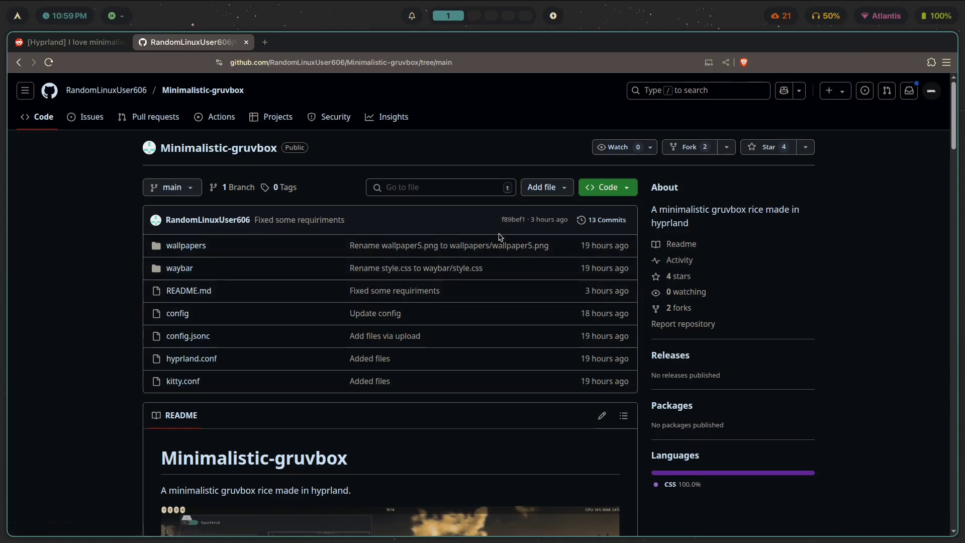
pyautogui.press('super+2')
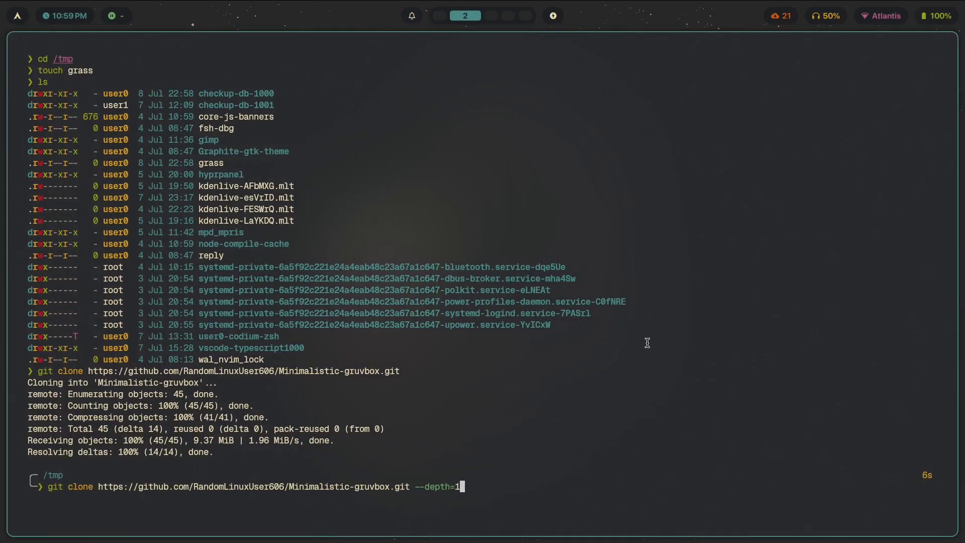
pyautogui.hotkey('ctrl', 'c')
# - List /tmp, enter the cloned Minimalistic-gruvbox folder and list its files
pyautogui.write('l')
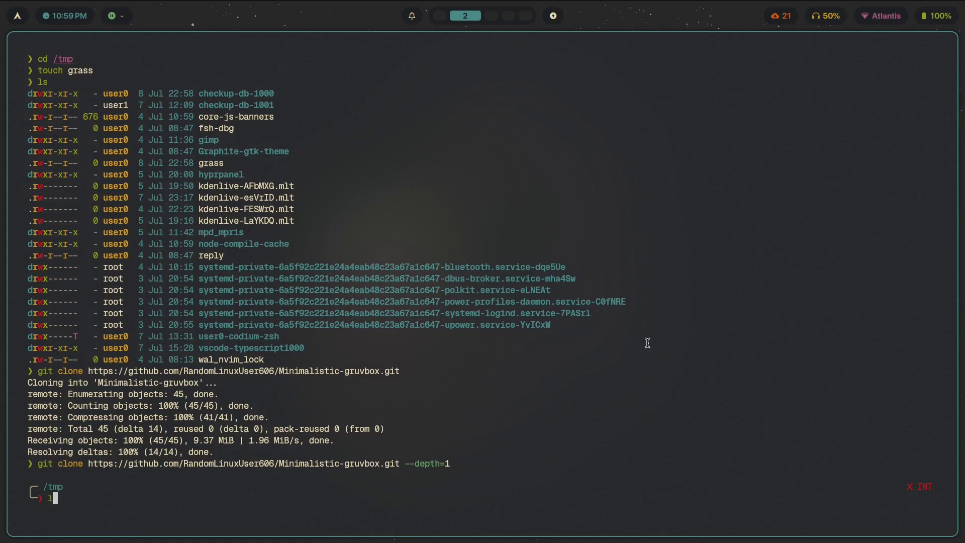
pyautogui.write('s')
pyautogui.press('Return')
pyautogui.write('cd ')
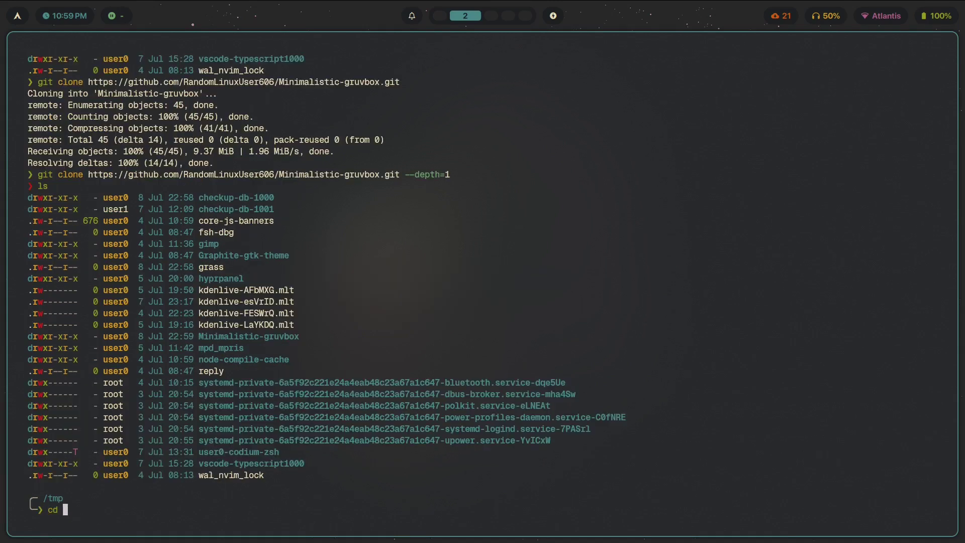
pyautogui.write('Minimalistic-gruvbox')
pyautogui.press('Return')
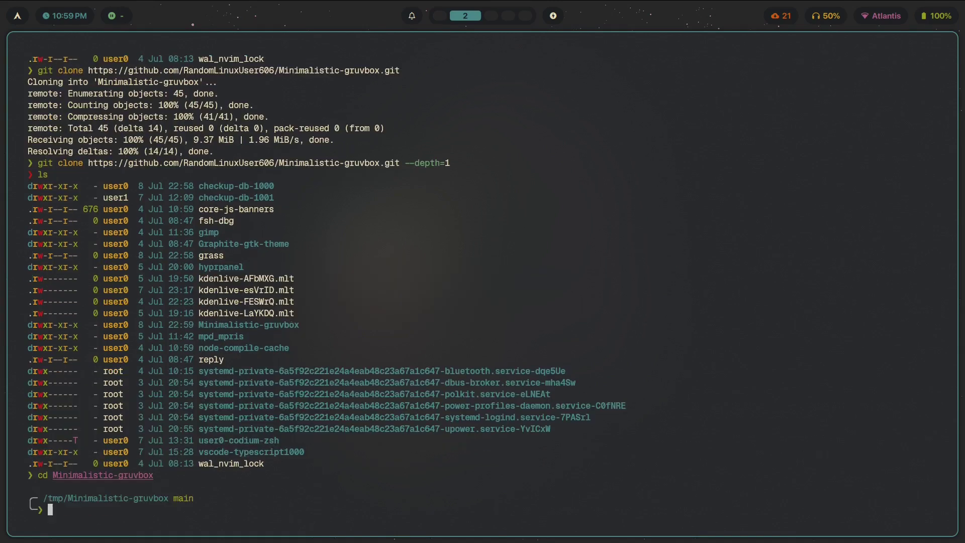
pyautogui.write('ls')
pyautogui.press('Return')
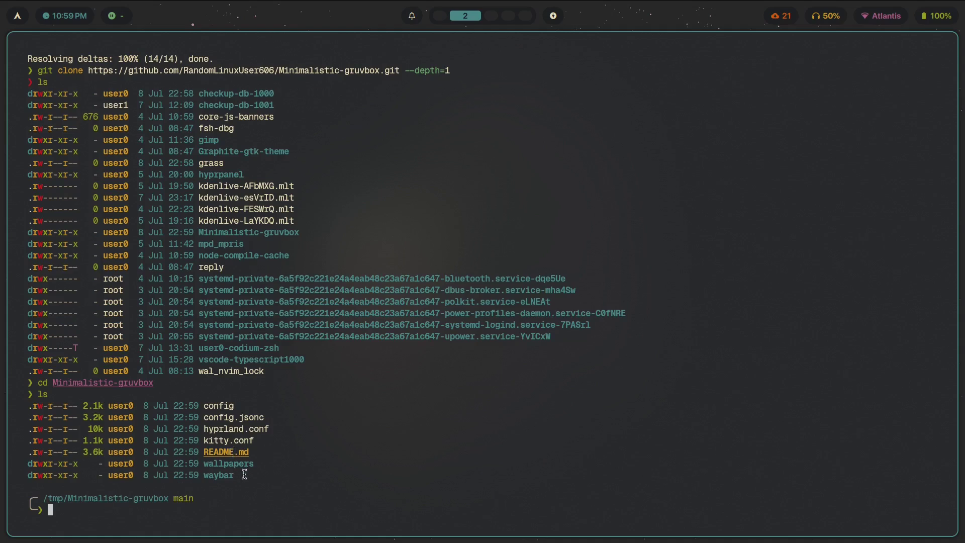
# - Enter the waybar subfolder to list its files, and open a second terminal beside the current one
pyautogui.write('cd waybar')
pyautogui.press('Return')
pyautogui.write('ls')
pyautogui.press('Return')
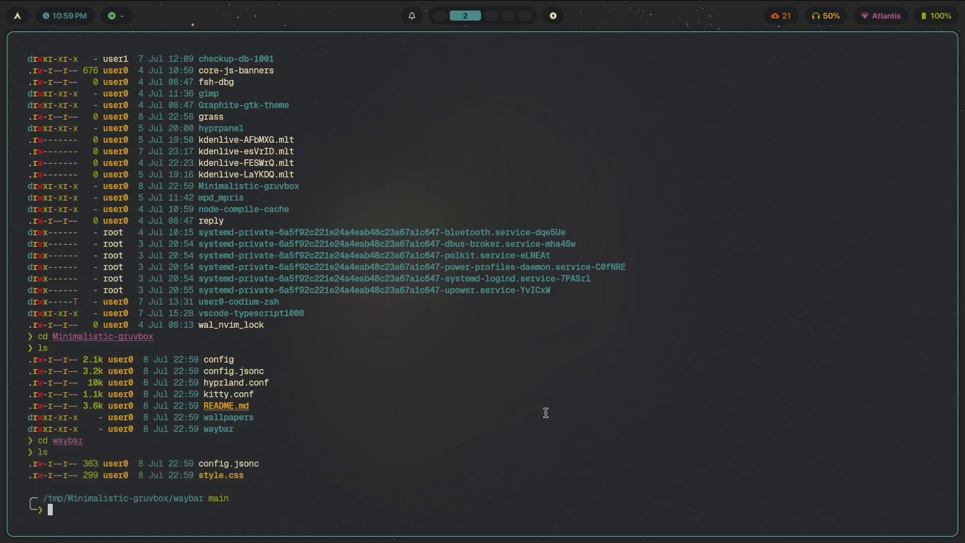
pyautogui.press('super+Return')
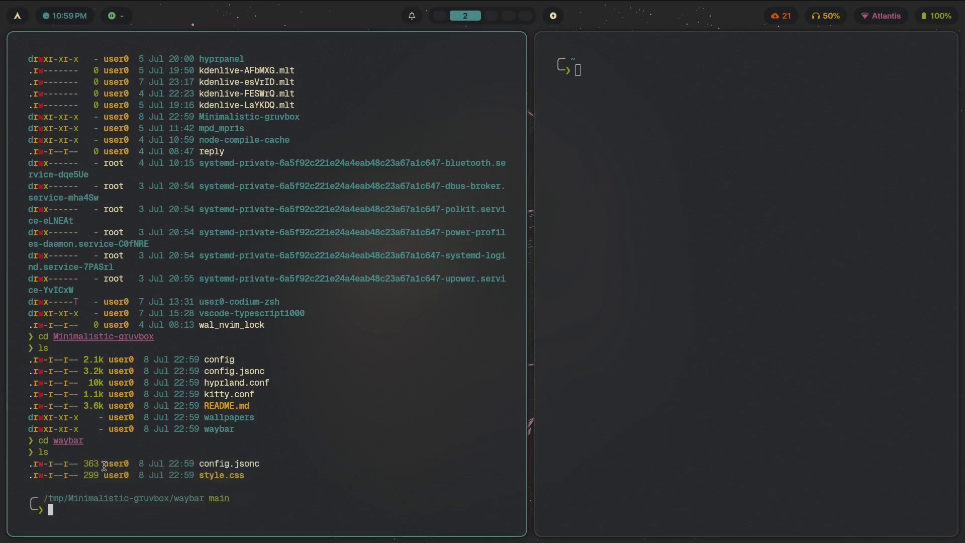
# - Return to the repository page in the browser, open the README's preview screenshot in its own tab and enlarge it to 150%
pyautogui.press('super+1')
pyautogui.scroll(-6, 260, 270)
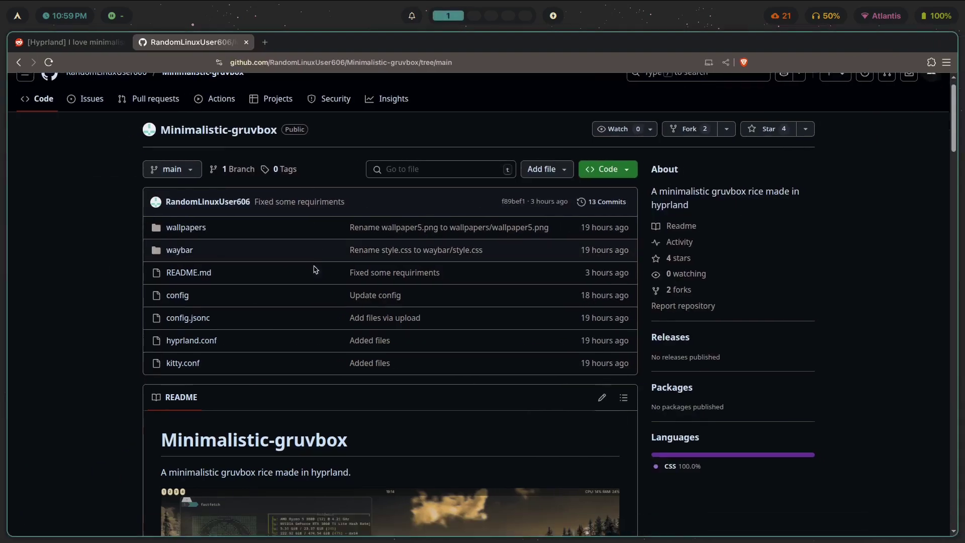
pyautogui.click(260, 270)
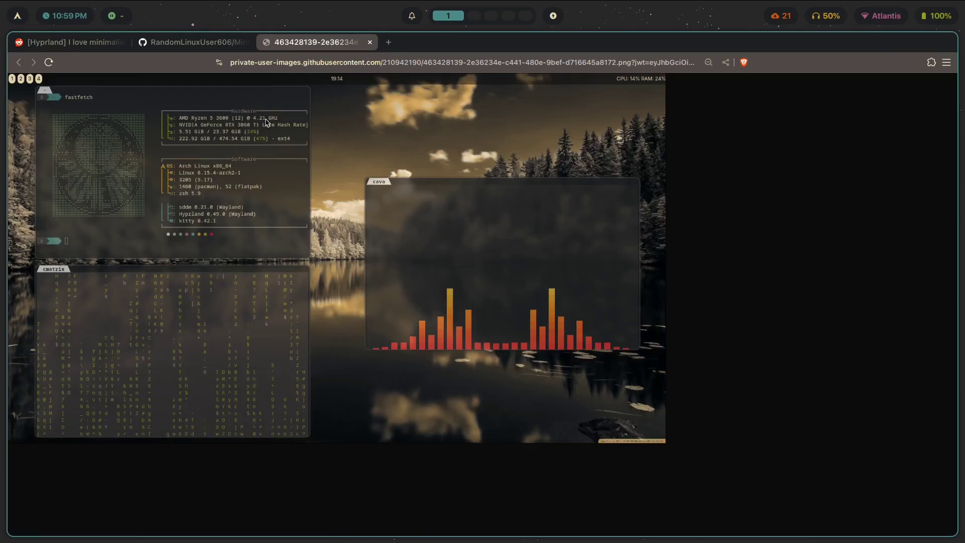
pyautogui.hotkey('ctrl', '+')
pyautogui.hotkey('ctrl', '+')
pyautogui.hotkey('ctrl', '+')
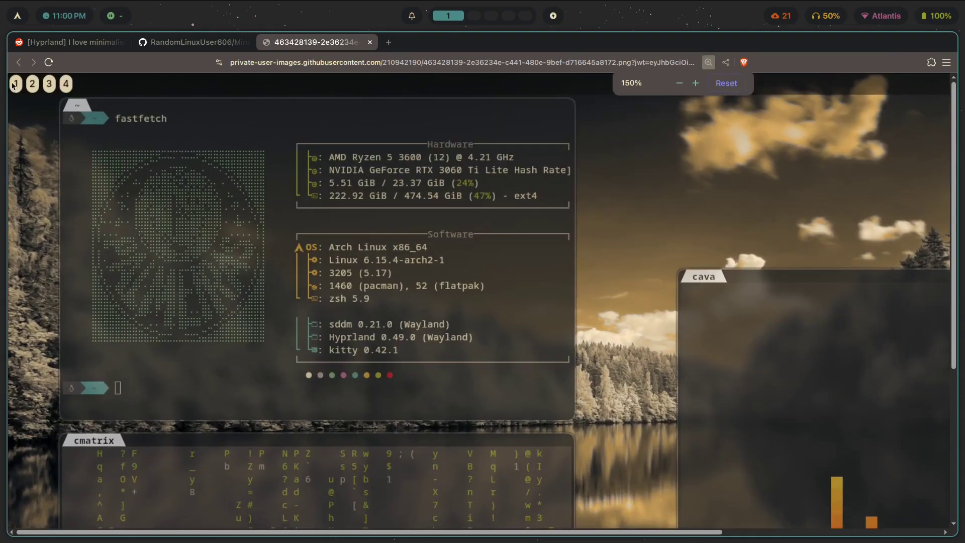
# - Examine the bar across the top of the enlarged preview screenshot, reset the zoom to 100% and close the image's tab
pyautogui.hscroll(5, 435, 125)
pyautogui.hscroll(-5, 457, 129)
pyautogui.hscroll(5, 572, 143)
pyautogui.hscroll(1, 572, 143)
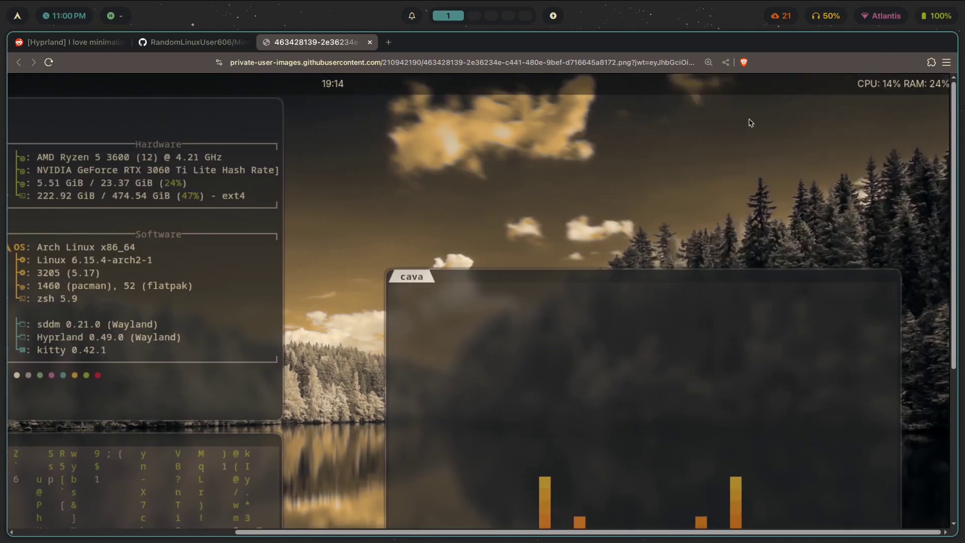
pyautogui.hotkey('ctrl', '-')
pyautogui.hotkey('ctrl', '0')
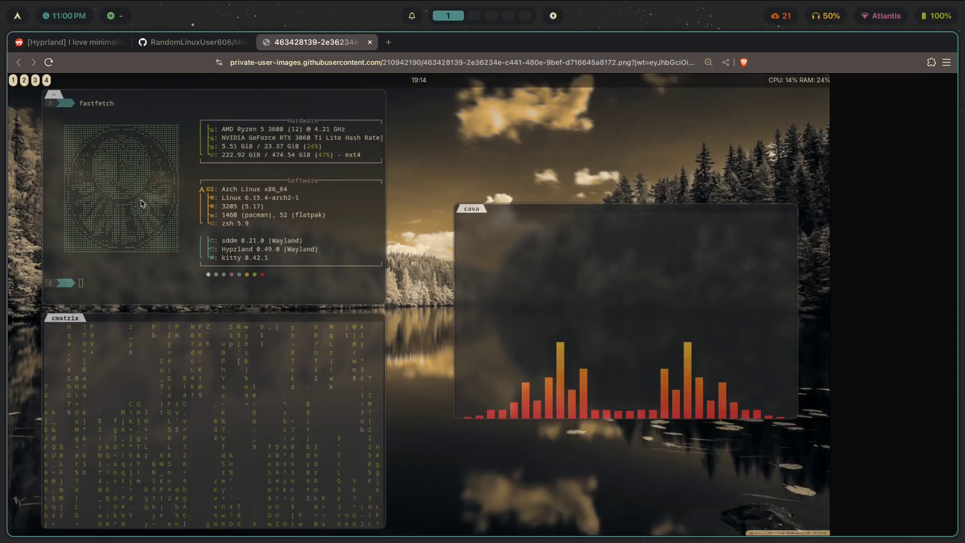
pyautogui.hotkey('ctrl', 'w')
# - In the empty terminal, back up the waybar config by renaming .config/waybar/ to .config/waybar.bak, and enlarge the terminal's text
pyautogui.press('super+2')
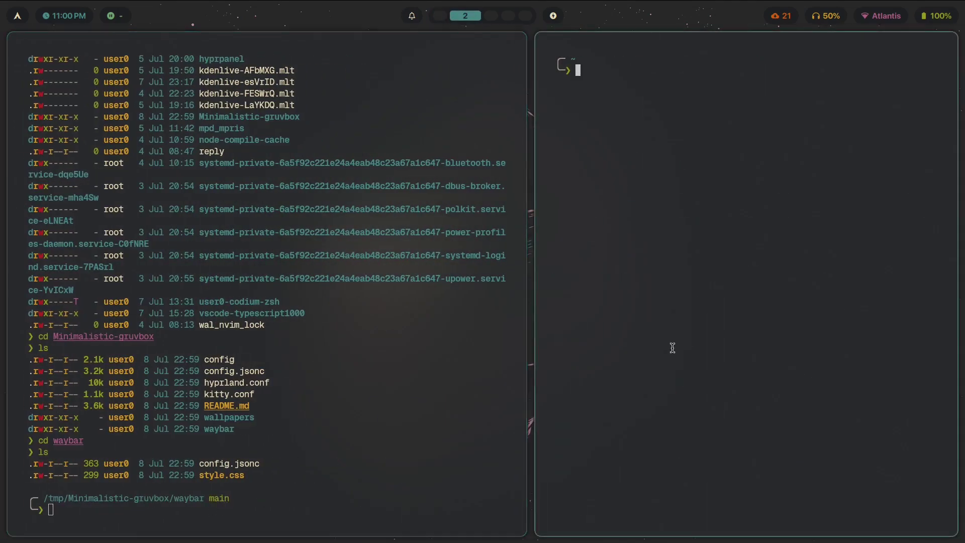
pyautogui.write('mk')
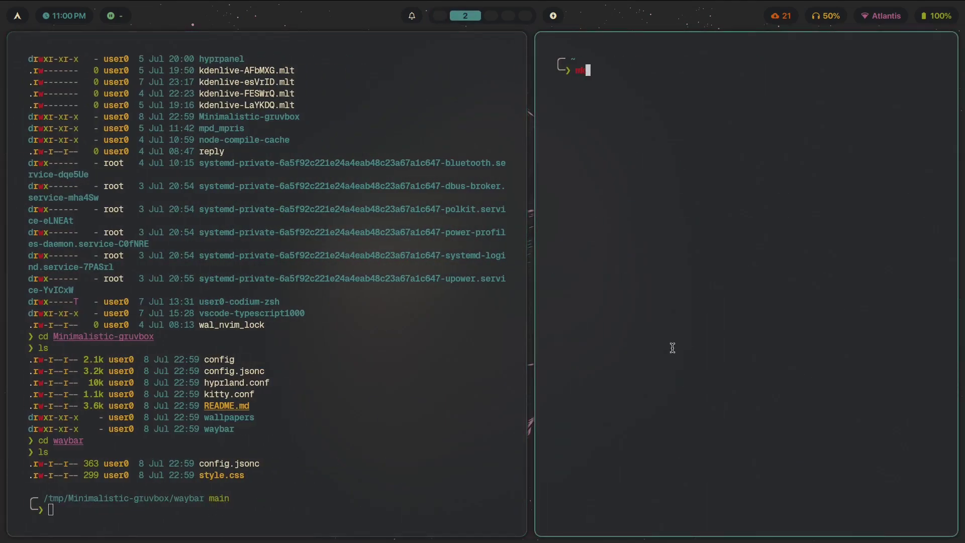
pyautogui.press('BackSpace')
pyautogui.press('BackSpace')
pyautogui.write('mv .config/waybar/')
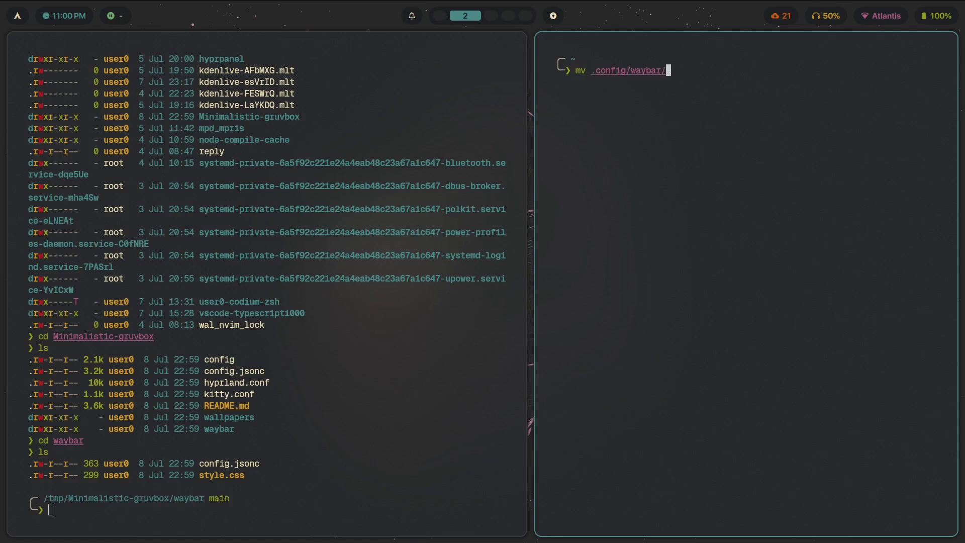
pyautogui.write(' .config/waybar.bak')
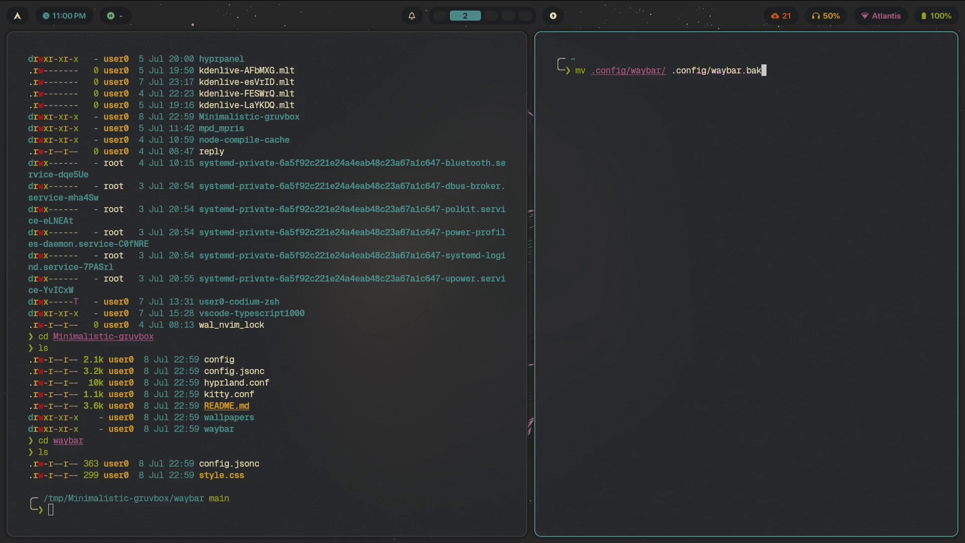
pyautogui.press('Return')
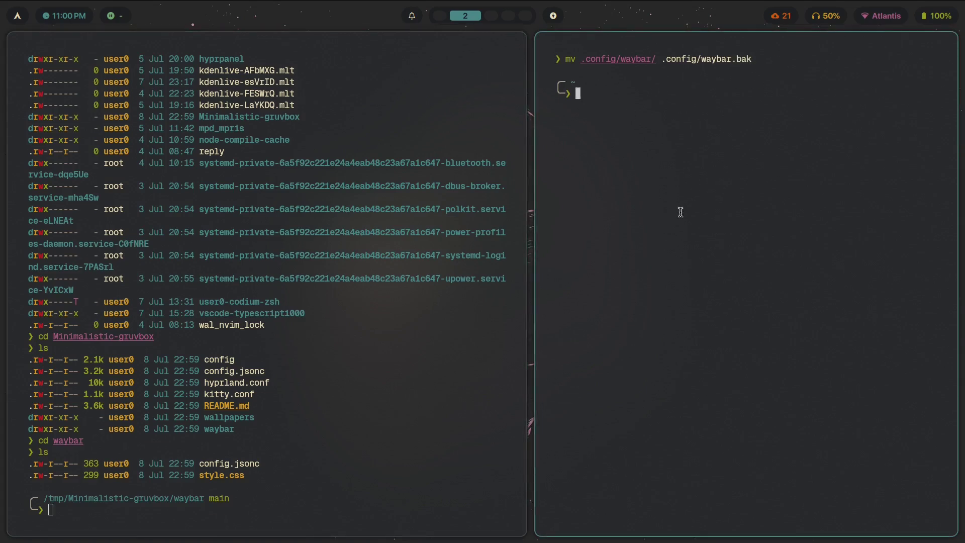
pyautogui.hotkey('ctrl', 'shift', '=')
pyautogui.hotkey('ctrl', 'shift', '=')
pyautogui.write('ne')
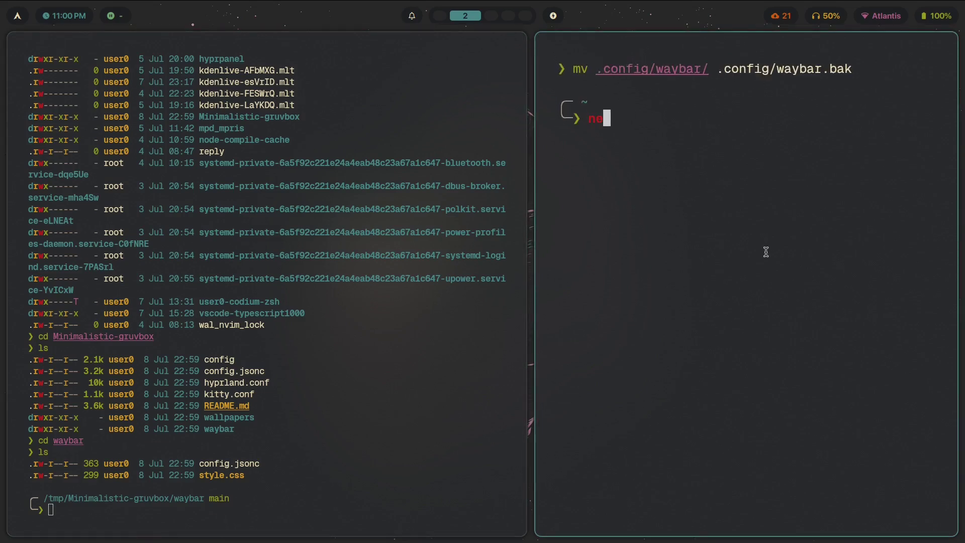
pyautogui.write('mo ')
pyautogui.write('c')
pyautogui.press('BackSpace')
pyautogui.press('BackSpace')
pyautogui.write(', nautilus, ')
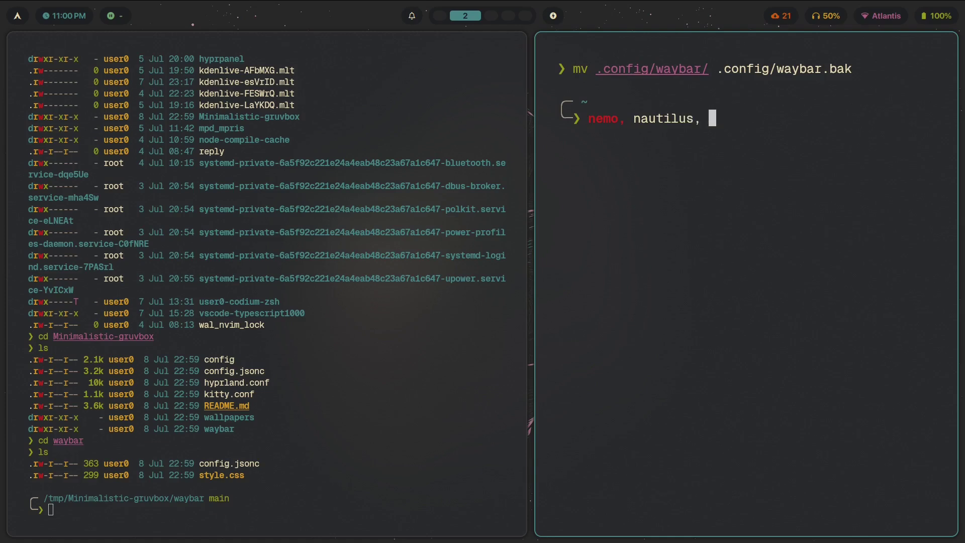
pyautogui.write('thunar')
pyautogui.press('BackSpace')
pyautogui.press('BackSpace')
pyautogui.press('BackSpace')
pyautogui.press('BackSpace')
pyautogui.press('BackSpace')
pyautogui.press('BackSpace')
pyautogui.press('BackSpace')
pyautogui.press('BackSpace')
pyautogui.press('BackSpace')
pyautogui.press('BackSpace')
pyautogui.press('BackSpace')
pyautogui.press('BackSpace')
pyautogui.press('BackSpace')
pyautogui.press('BackSpace')
pyautogui.press('BackSpace')
pyautogui.press('BackSpace')
pyautogui.press('BackSpace')
pyautogui.press('BackSpace')
pyautogui.press('BackSpace')
pyautogui.press('BackSpace')
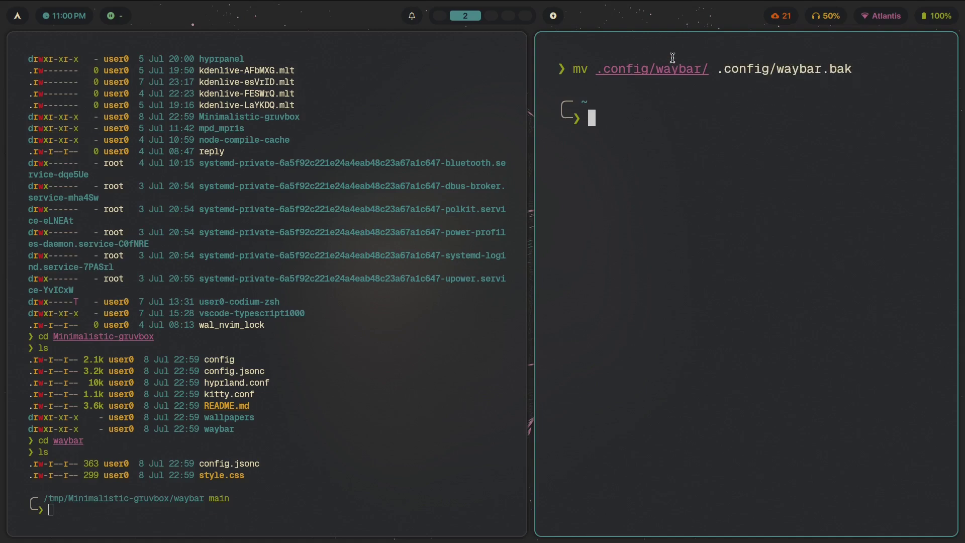
pyautogui.moveTo(579, 71); pyautogui.dragTo(710, 71)
pyautogui.click(714, 75)
pyautogui.write('rename')
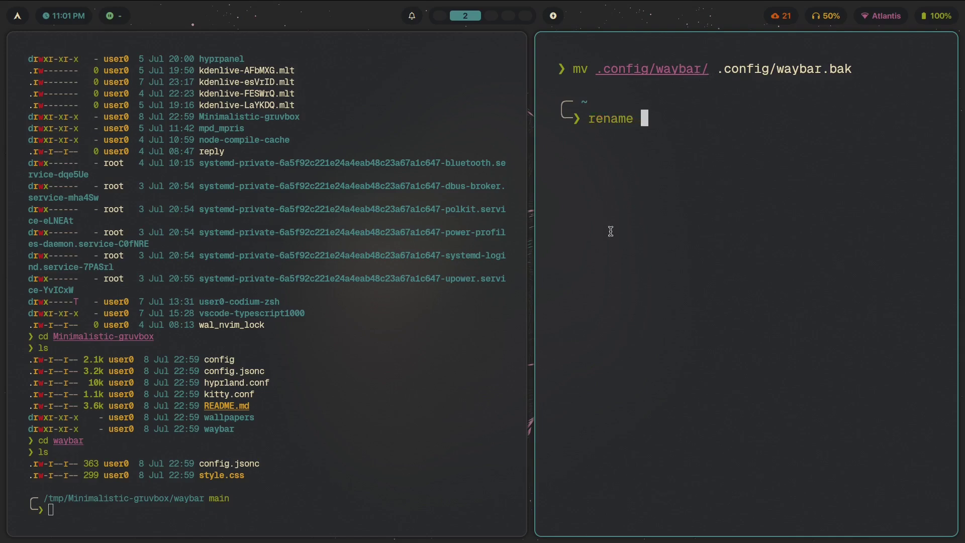
pyautogui.hotkey('ctrl', 'u')
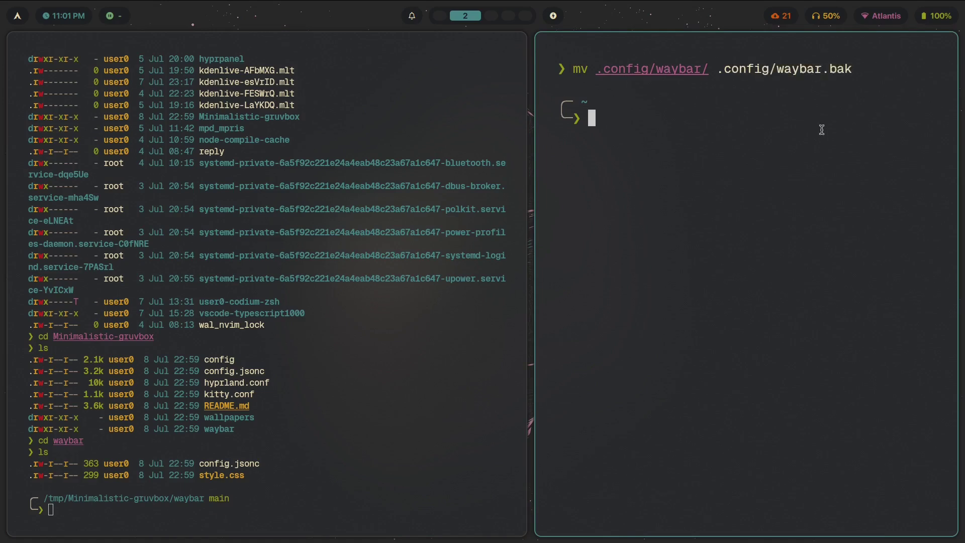
pyautogui.write('cd .confi')
pyautogui.press('BackSpace')
pyautogui.press('BackSpace')
pyautogui.press('BackSpace')
pyautogui.press('BackSpace')
pyautogui.press('BackSpace')
pyautogui.press('BackSpace')
pyautogui.press('BackSpace')
pyautogui.press('BackSpace')
pyautogui.press('BackSpace')
# - In the other terminal, go up to the Minimalistic-gruvbox folder and try to copy waybar to ~/.config/ without the recursive option
pyautogui.write('cd ..')
pyautogui.press('Return')
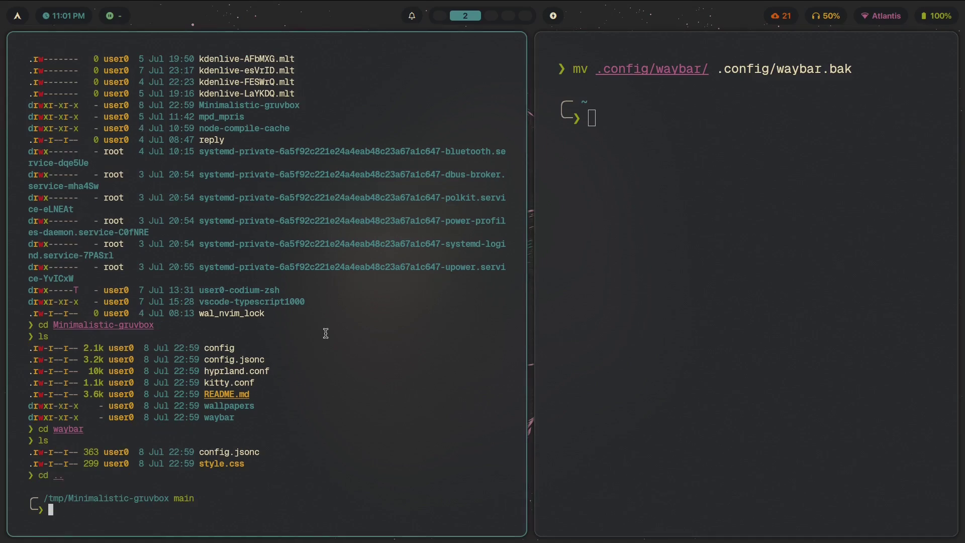
pyautogui.write('cp -r')
pyautogui.press('BackSpace')
pyautogui.press('BackSpace')
pyautogui.press('BackSpace')
pyautogui.write('way')
pyautogui.write('bar/')
pyautogui.write(' ~/.config/')
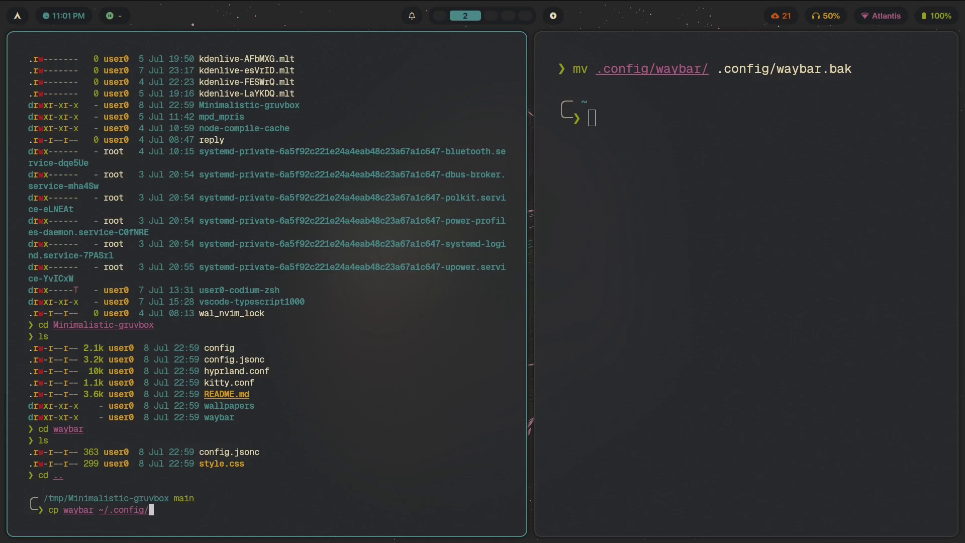
pyautogui.press('Return')
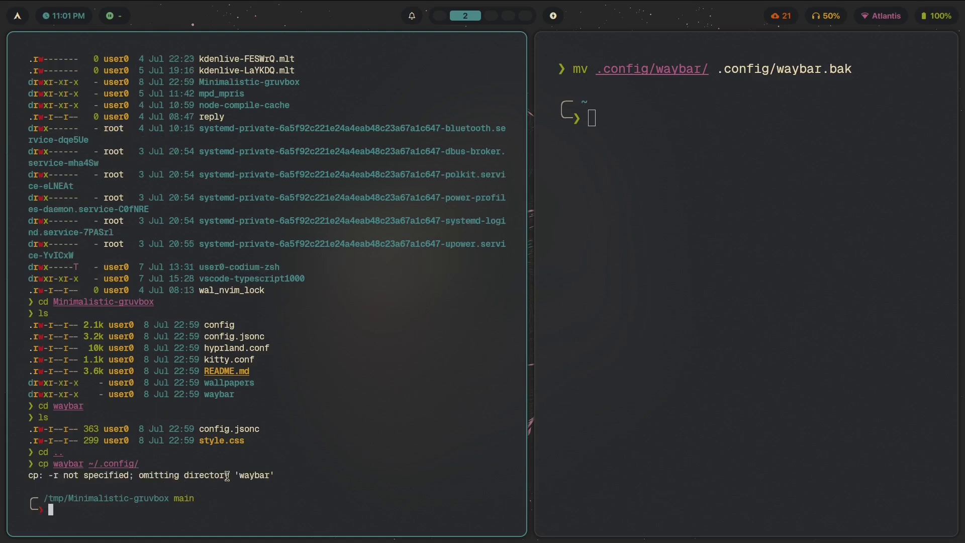
# - Repeat the copy of waybar to ~/.config/ with the -r option, and enlarge this terminal's text
pyautogui.press('Up')
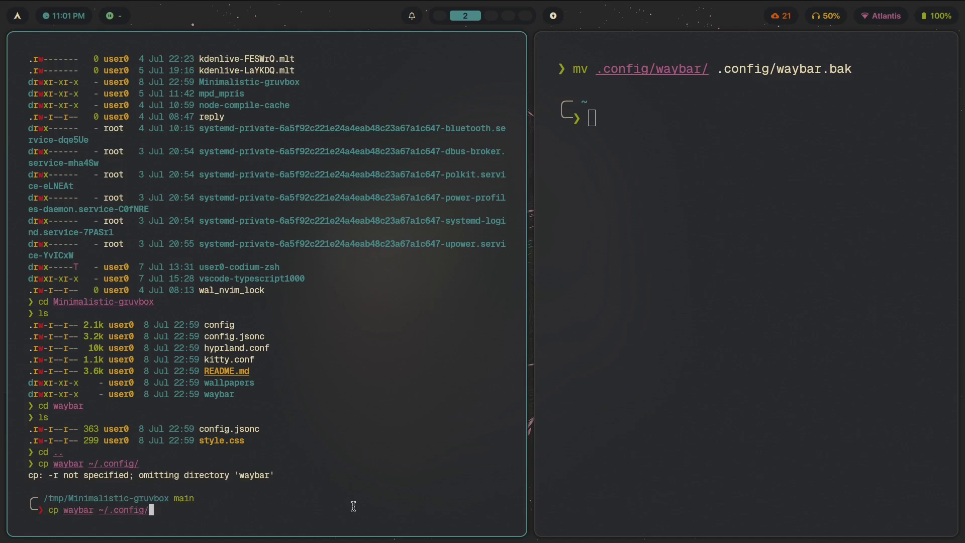
pyautogui.write('-r')
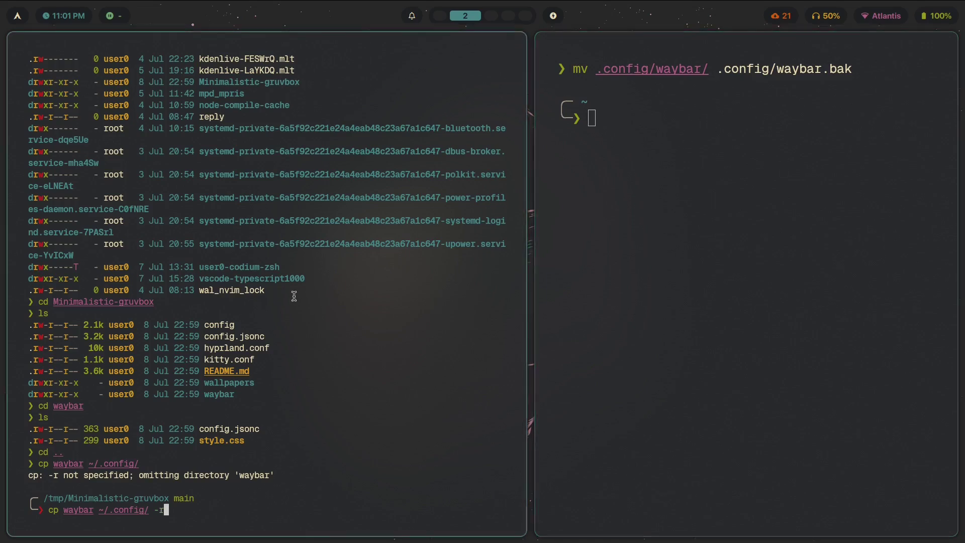
pyautogui.hotkey('ctrl', 'shift', '=')
pyautogui.hotkey('ctrl', 'shift', '=')
pyautogui.hotkey('ctrl', 'shift', '=')
pyautogui.press('Return')
# - In the second terminal, enter .config/waybar and list its files, widening that terminal slightly
pyautogui.write('cd')
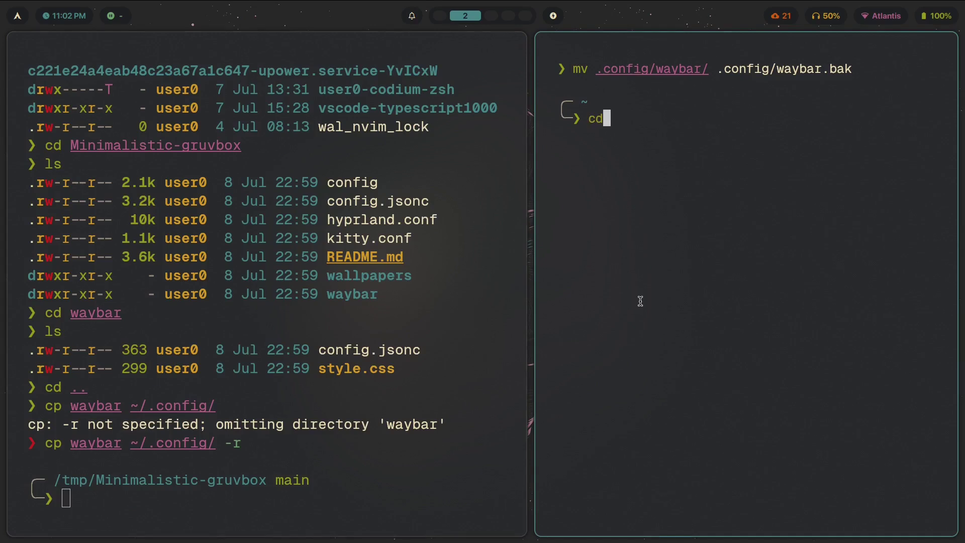
pyautogui.write(' .config/waybar')
pyautogui.press('Return')
pyautogui.write('ls')
pyautogui.press('Return')
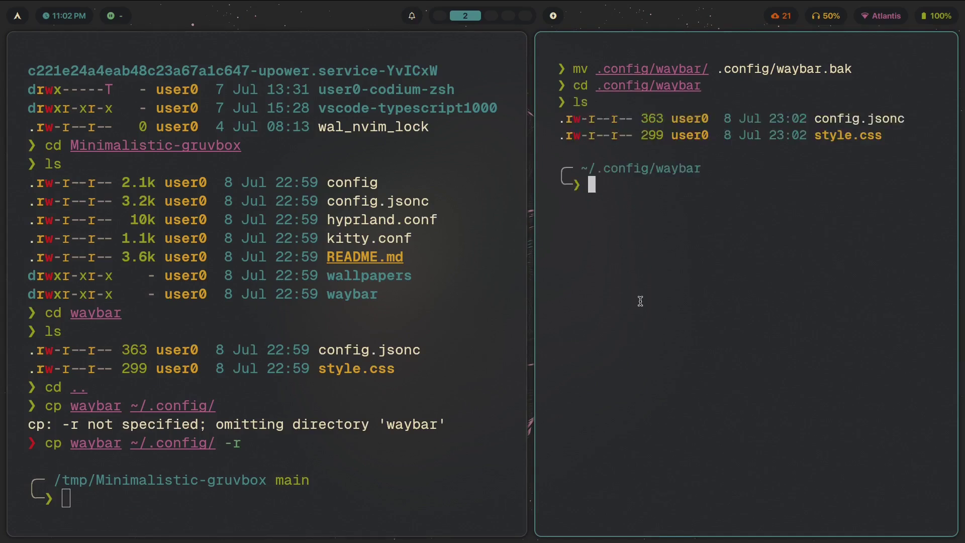
pyautogui.press('super+ctrl+Left')
pyautogui.moveTo(879, 151); pyautogui.dragTo(807, 128)
pyautogui.click(807, 128)
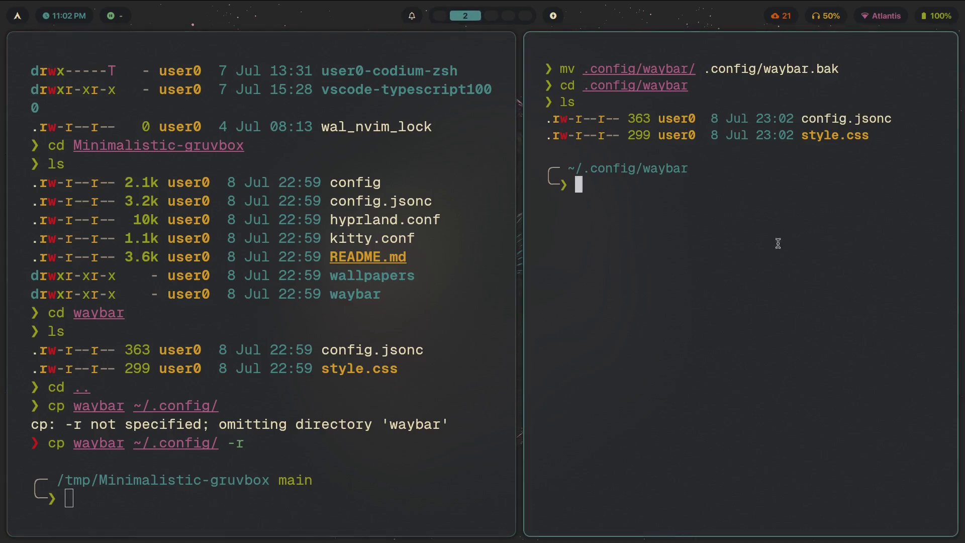
# - Force-stop the running bar with killall -9 waybar, and repeat the command to check for remaining processes
pyautogui.write('killall 0')
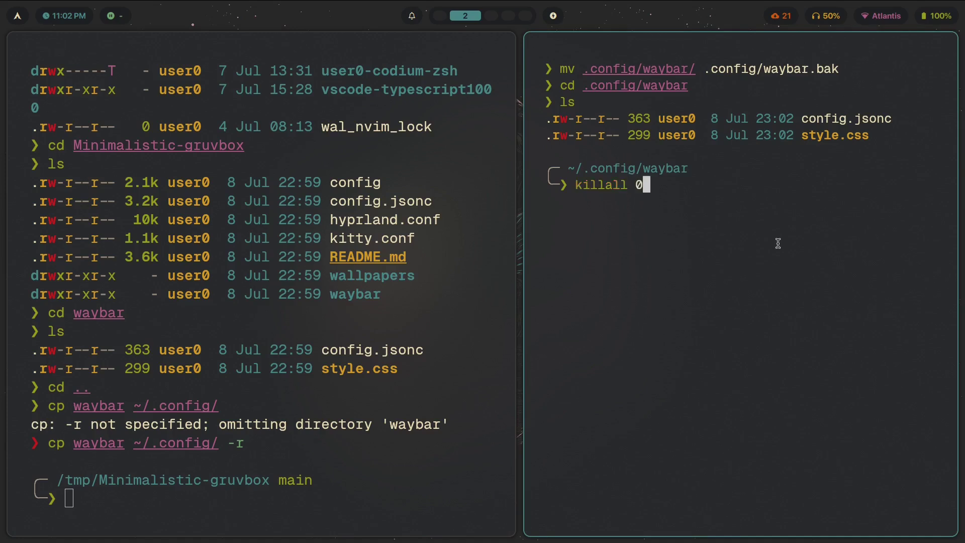
pyautogui.press('BackSpace')
pyautogui.write('-9 wa7ba')
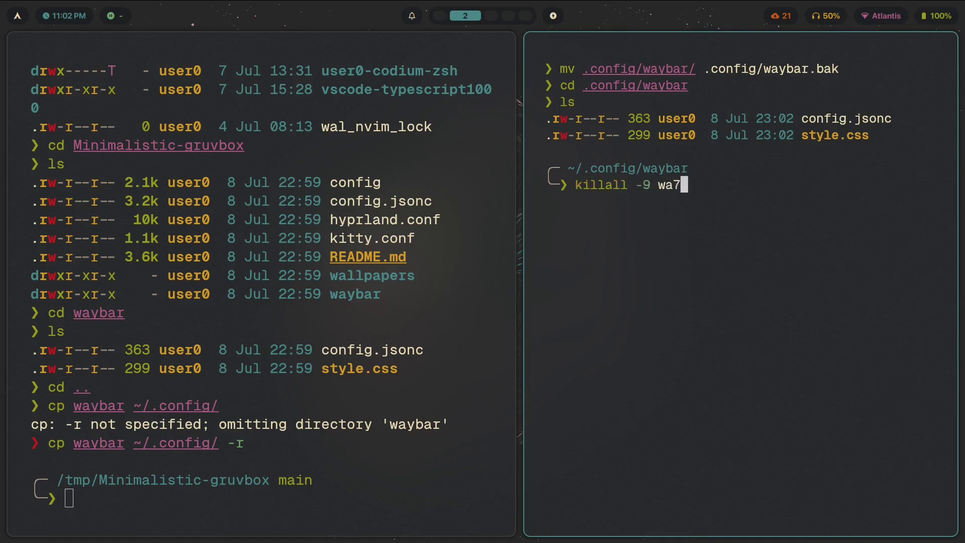
pyautogui.press('BackSpace')
pyautogui.press('BackSpace')
pyautogui.press('BackSpace')
pyautogui.write('ybar')
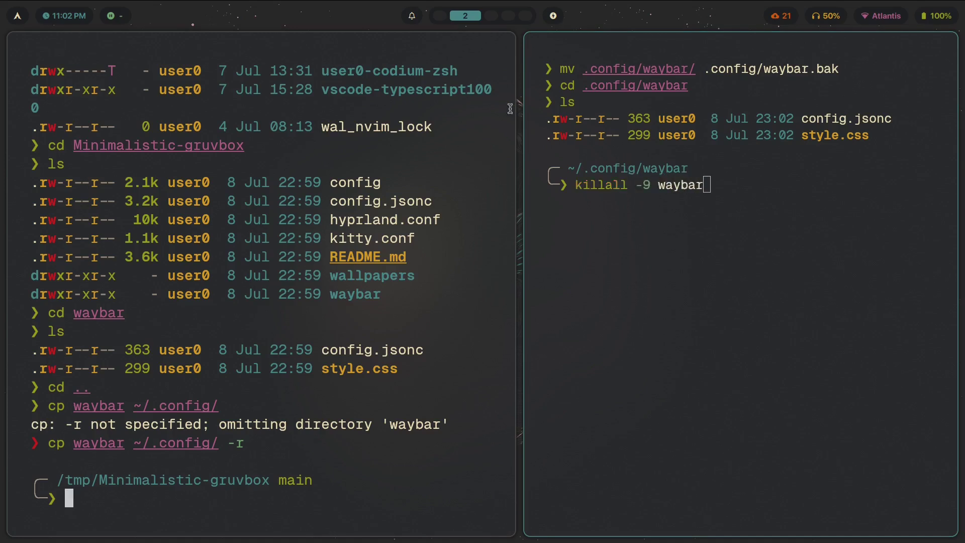
pyautogui.moveTo(577, 187); pyautogui.dragTo(625, 190)
pyautogui.click(653, 191)
pyautogui.press('Left')
pyautogui.press('Left')
pyautogui.press('Left')
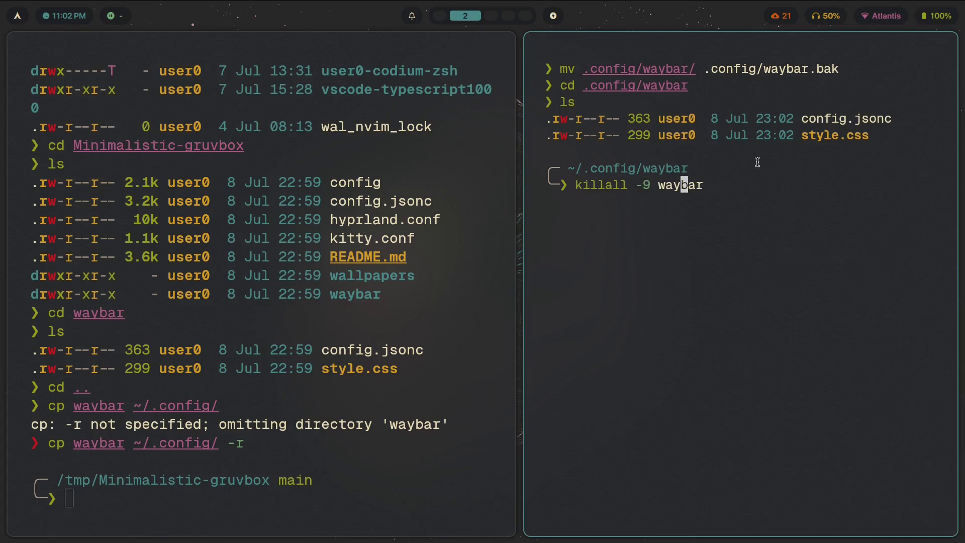
pyautogui.press('Return')
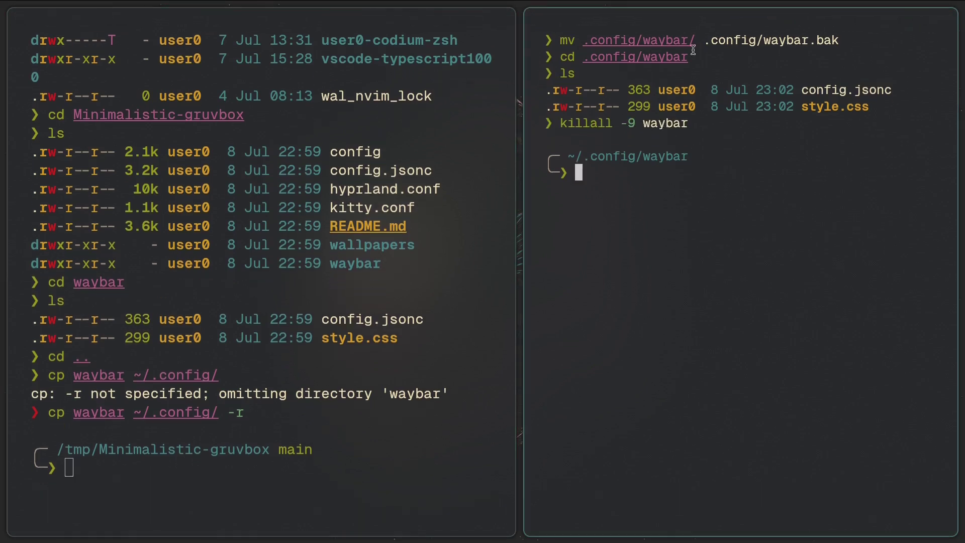
pyautogui.press('Up')
pyautogui.press('Return')
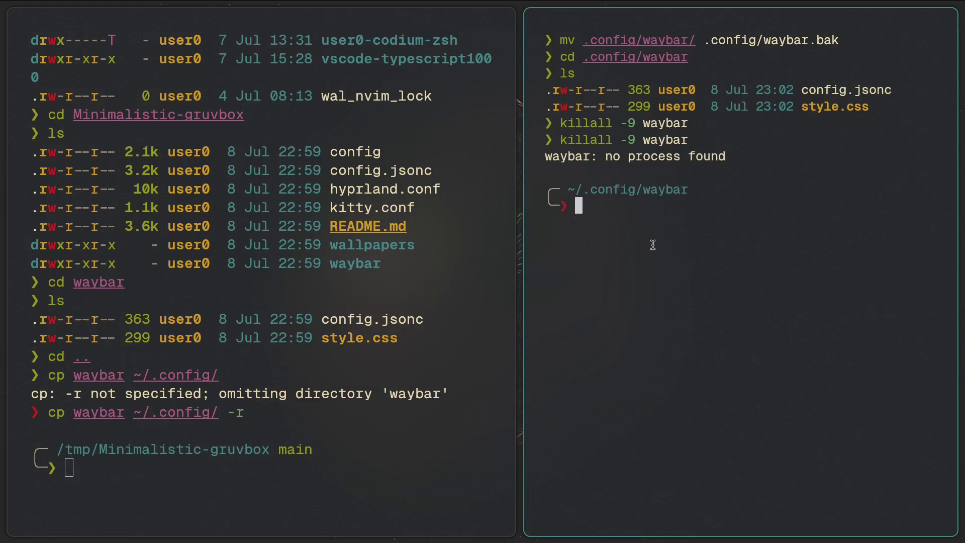
# - Run nitch to show the system information, and enter the dummy command asdf
pyautogui.write('nitch')
pyautogui.press('Return')
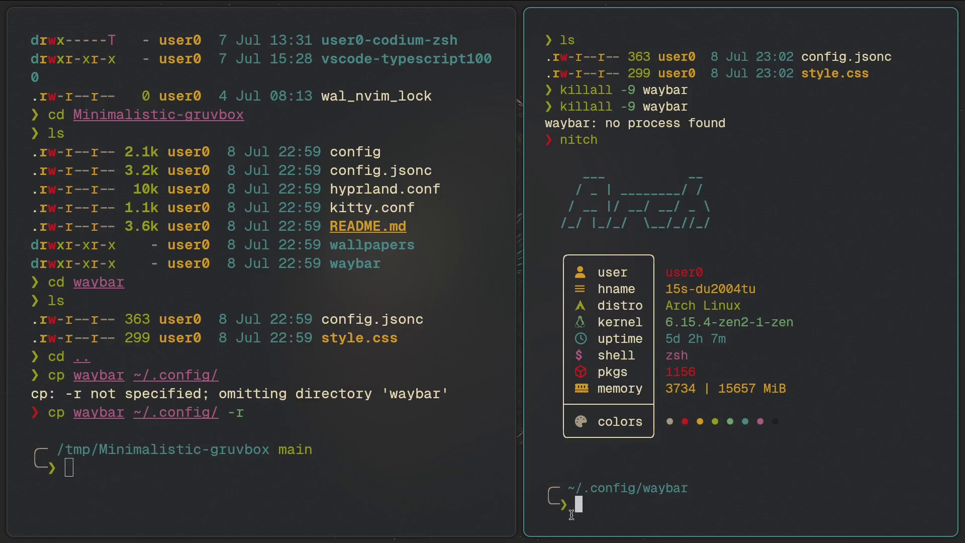
pyautogui.write('asdf')
pyautogui.press('Return')
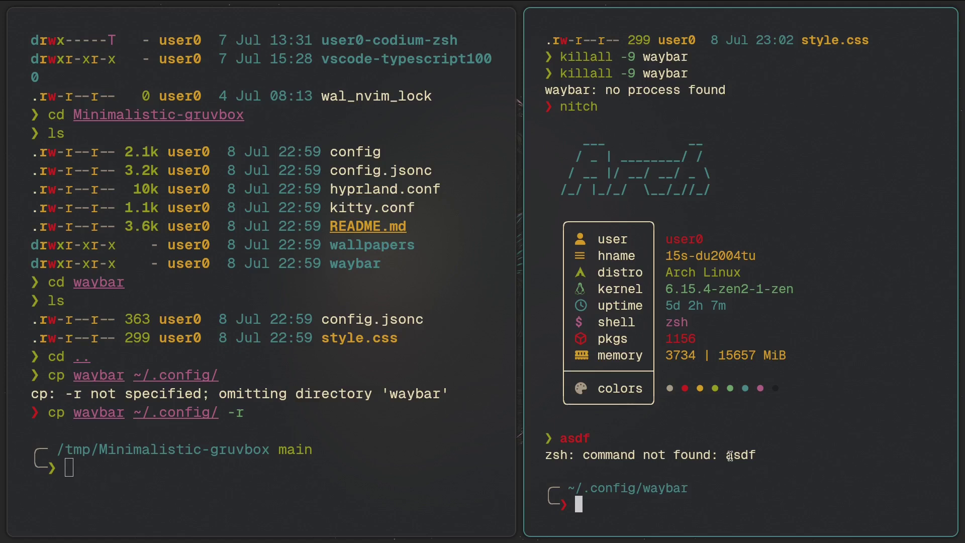
# - Launch waybar from the terminal to preview the copied bar configuration, examine its modules and quit it
pyautogui.scroll(1, 730, 455)
pyautogui.scroll(-1, 730, 416)
pyautogui.write('waybar')
pyautogui.press('Return')
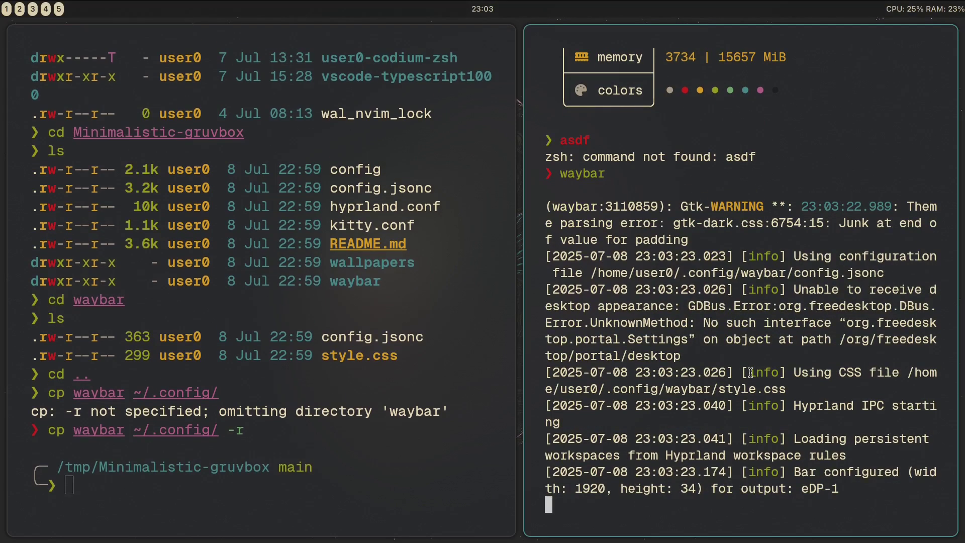
pyautogui.press('super+Left')
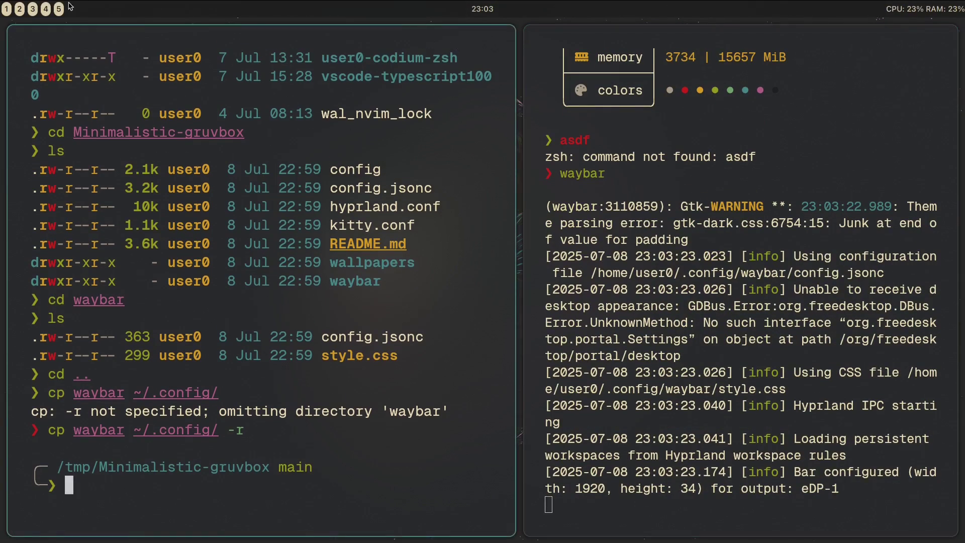
pyautogui.hscroll(3, 438, 193)
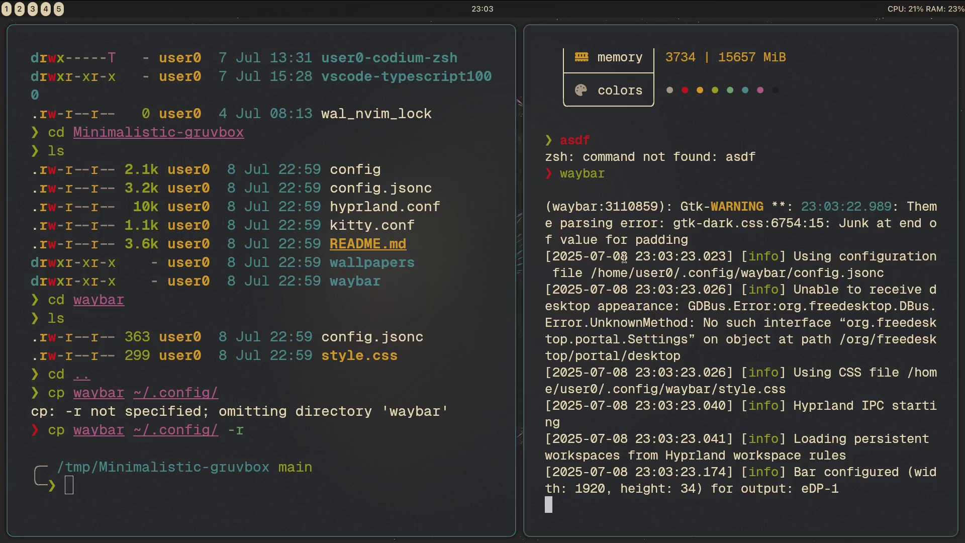
pyautogui.hotkey('ctrl', 'c')
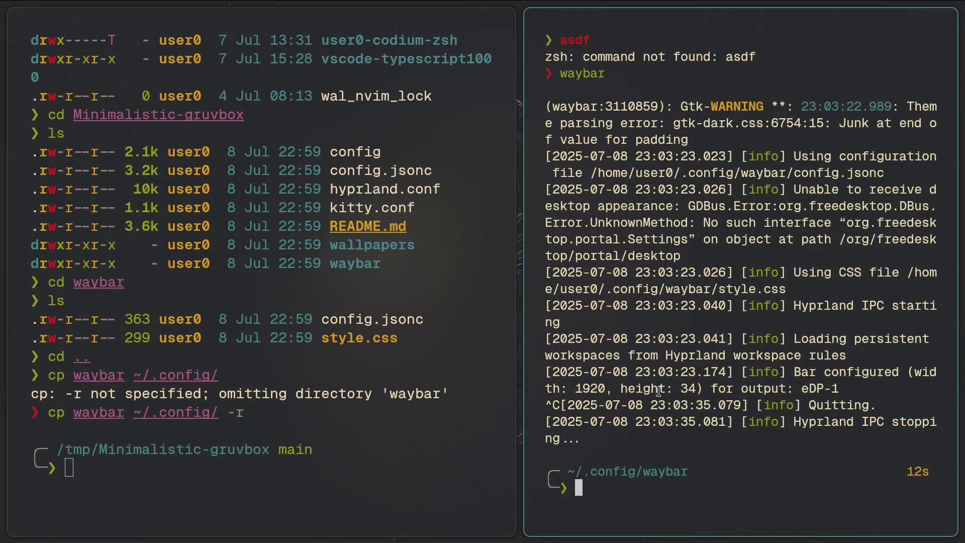
# - Return to the repository page in the browser and review the README's installation steps and preview screenshot
pyautogui.press('super+1')
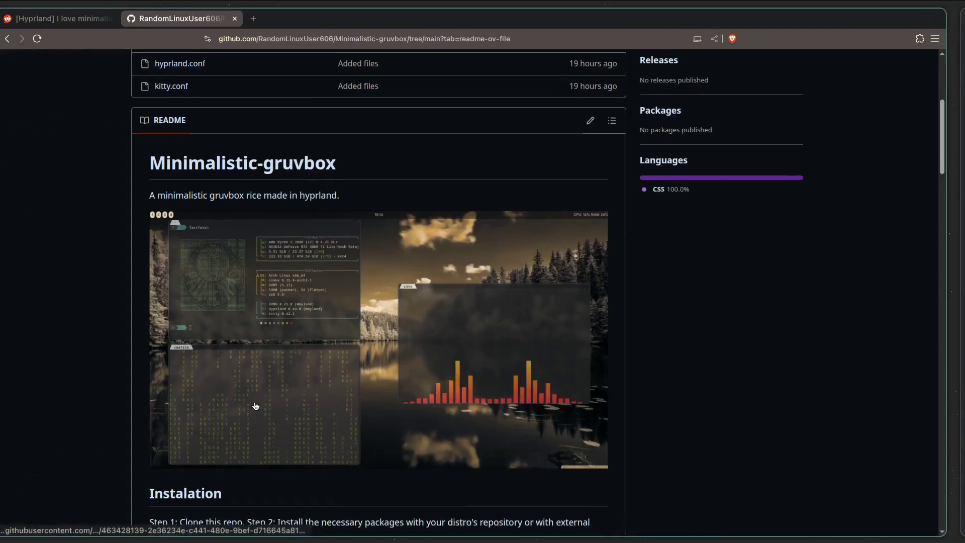
pyautogui.scroll(-5, 485, 320)
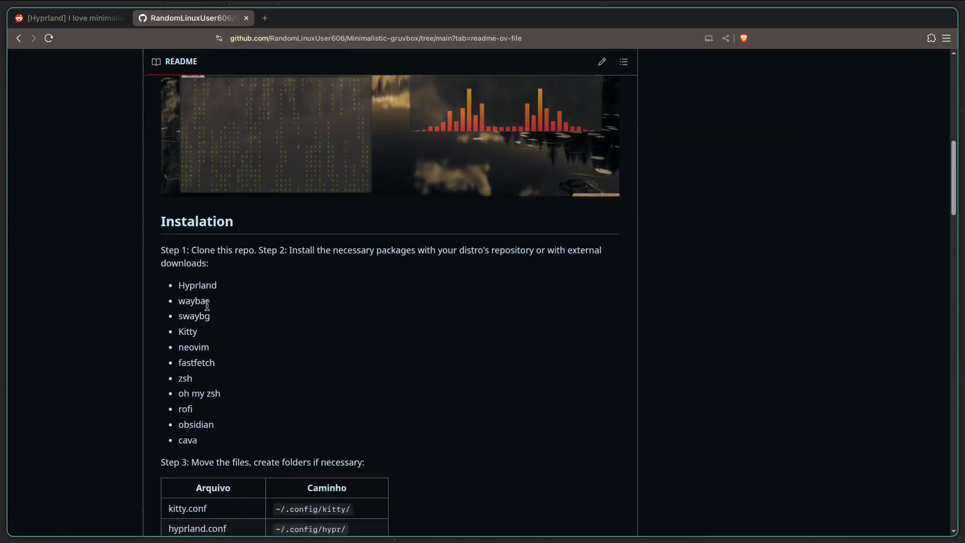
pyautogui.scroll(7, 430, 327)
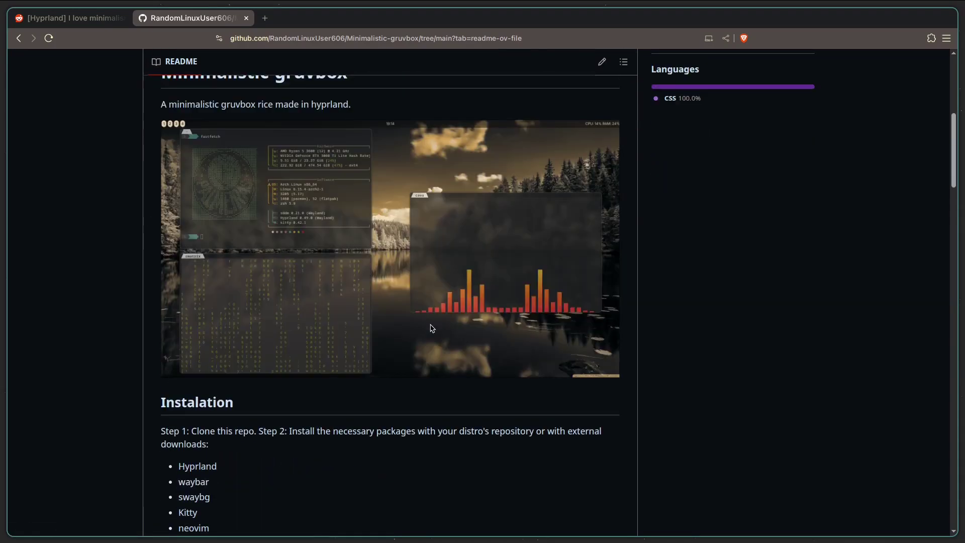
# - Return to the terminal from the README and list the contents of the cloned Minimalistic-gruvbox folder
pyautogui.scroll(-3, 430, 330)
pyautogui.press('super+2')
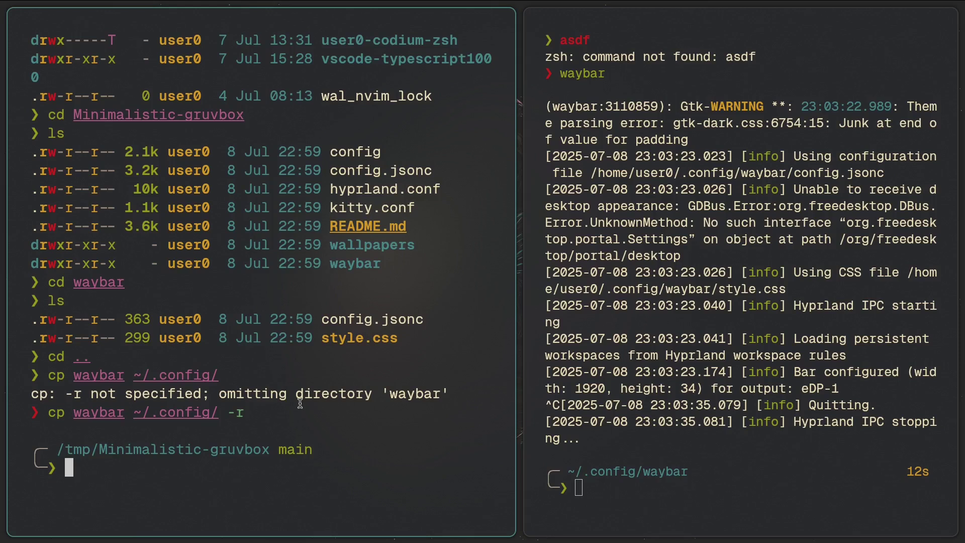
pyautogui.write('ls')
pyautogui.press('Return')
pyautogui.write('cd')
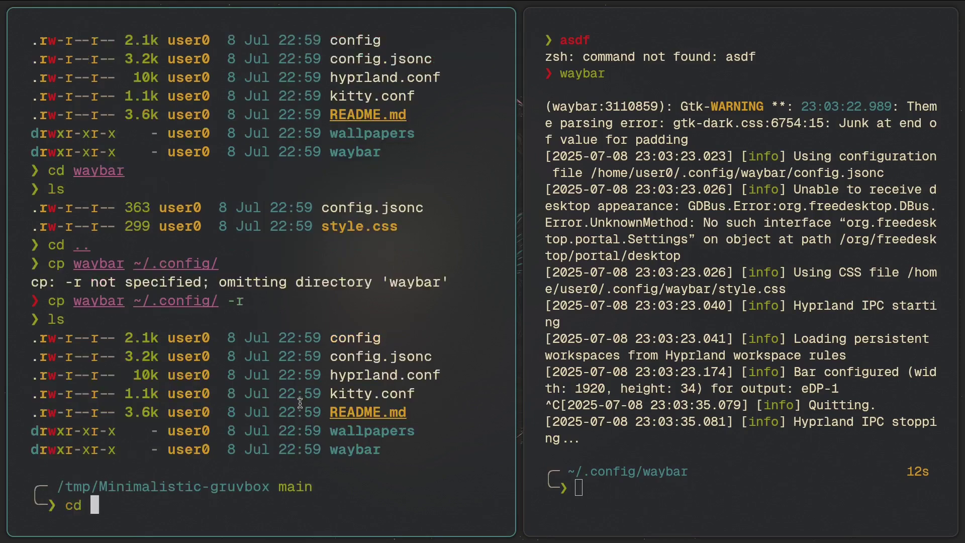
pyautogui.press('BackSpace')
pyautogui.press('BackSpace')
pyautogui.press('BackSpace')
pyautogui.press('super+1')
pyautogui.press('super+2')
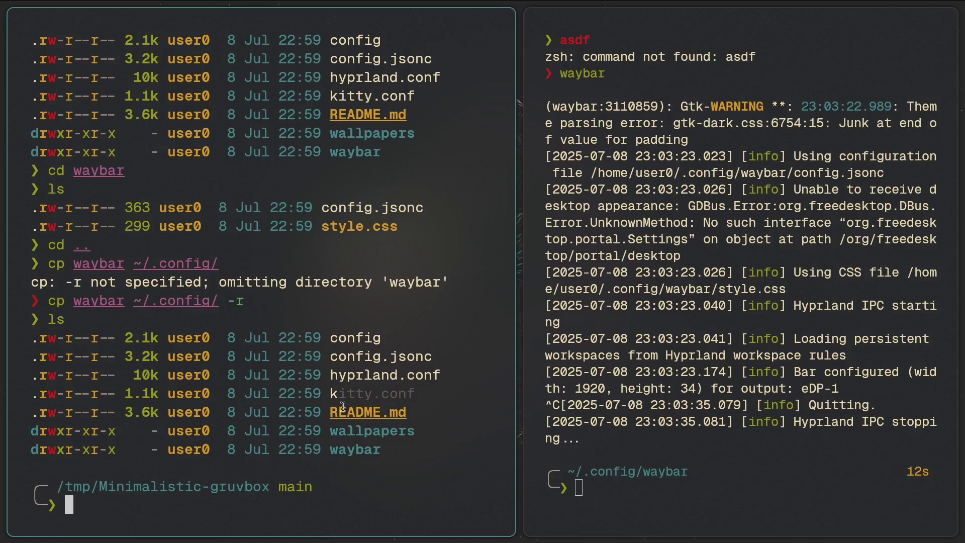
# - Enter the command cp kitty.conf ~/.config/kitty at the repository prompt without running it
pyautogui.write('cp kitt')
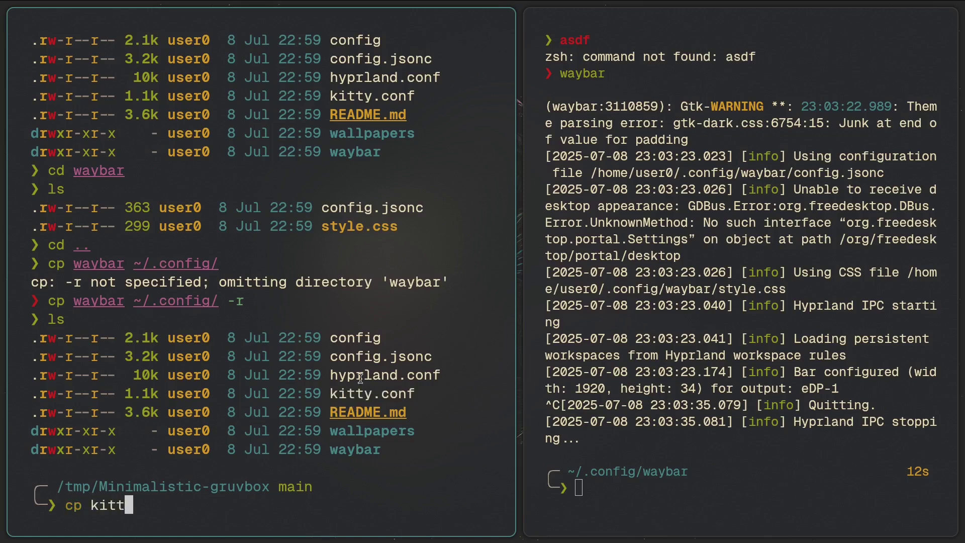
pyautogui.press('Tab')
pyautogui.write('~')
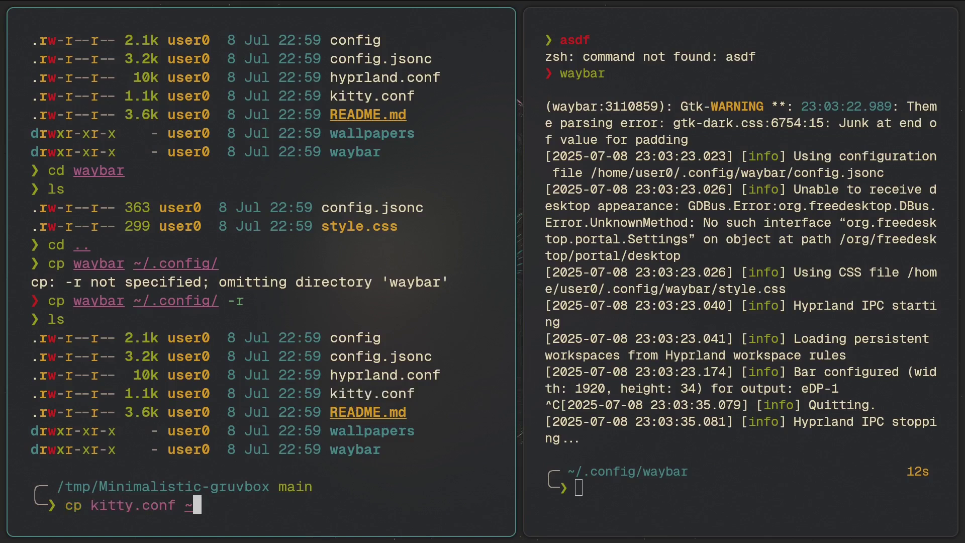
pyautogui.write('/.config/kitty')
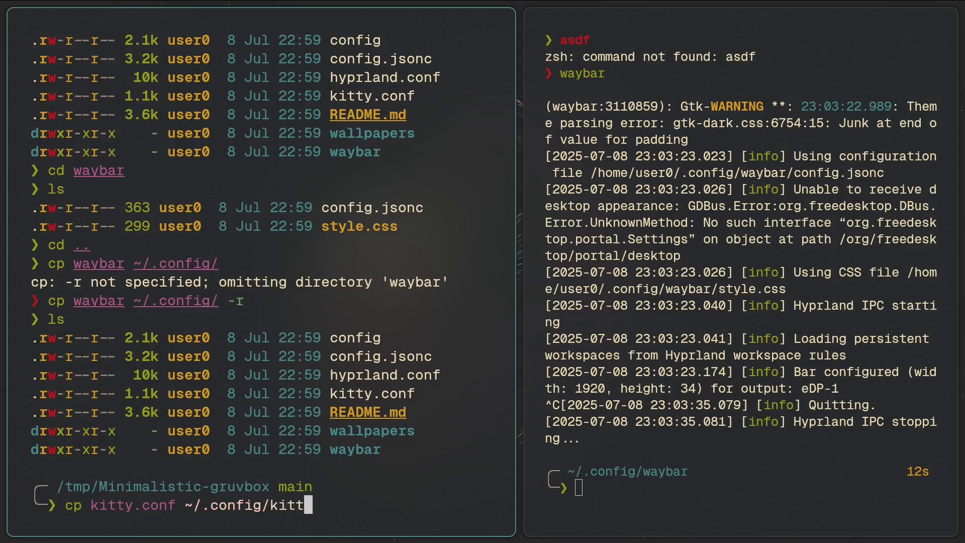
# - Start a backup copy command in the second terminal with ~/.config/kitty/kitty.conf as its source
pyautogui.click(746, 481)
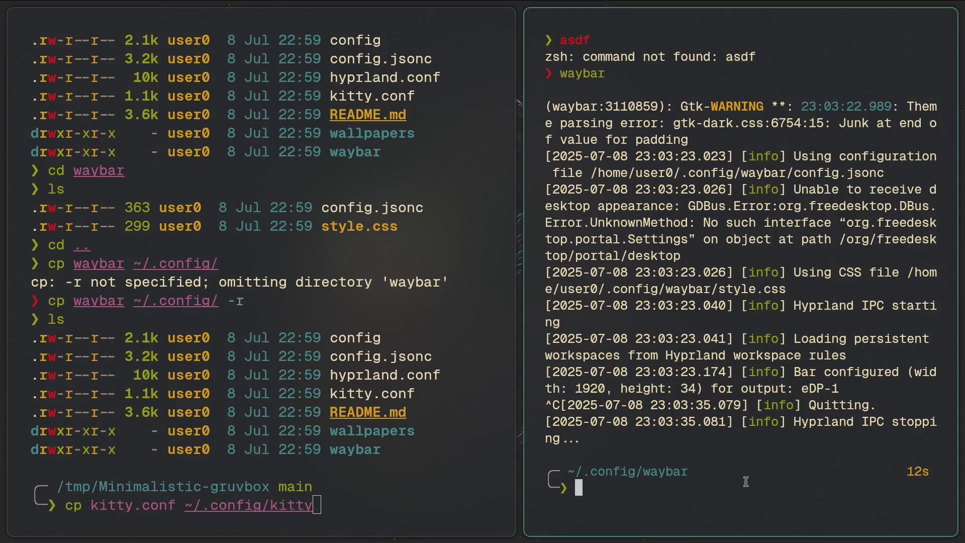
pyautogui.write('cp ~/.config/kitty/')
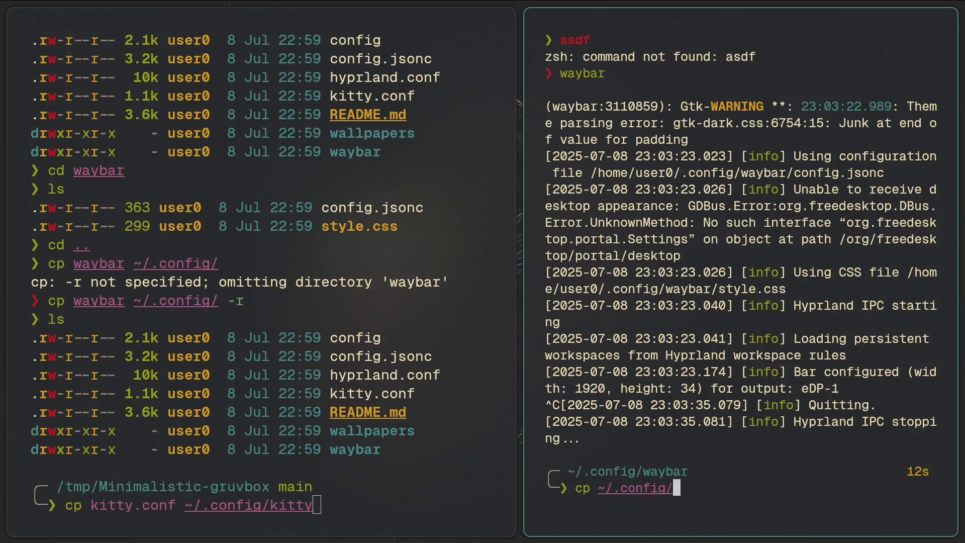
pyautogui.press('Tab')
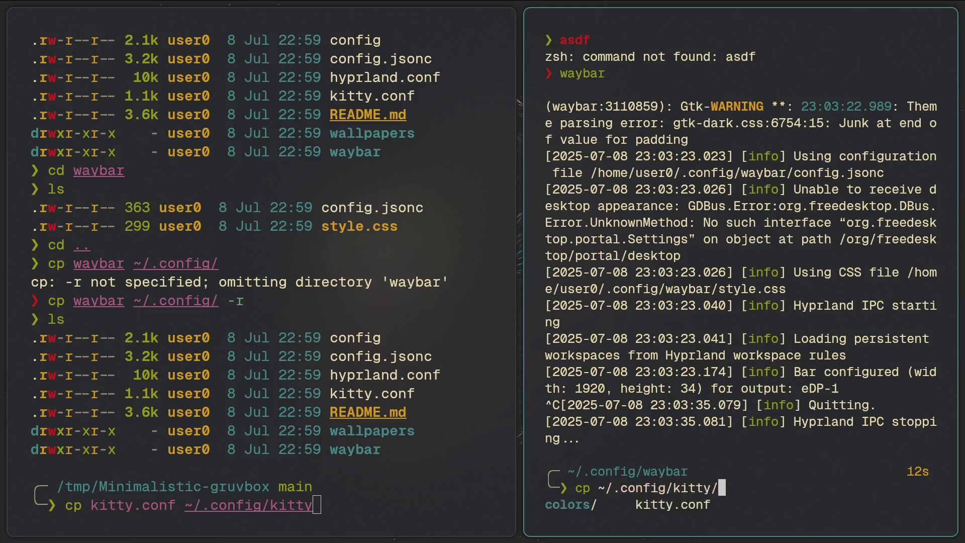
pyautogui.press('Tab')
pyautogui.press('Tab')
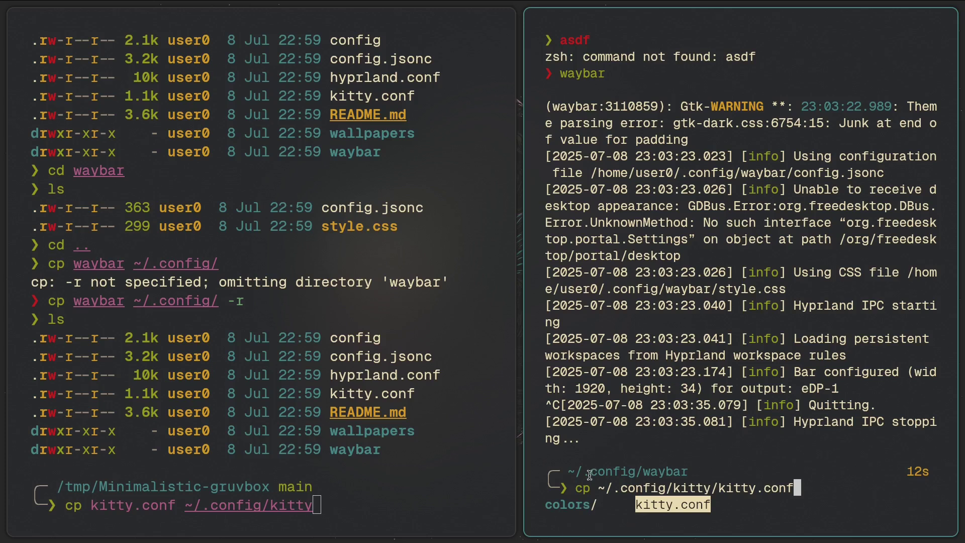
# - Go to an empty workspace and apply the gruvbox-dark theme with the theme switcher
pyautogui.press('super+2')
pyautogui.press('super+t')
pyautogui.press('Down')
pyautogui.press('Down')
pyautogui.press('Return')
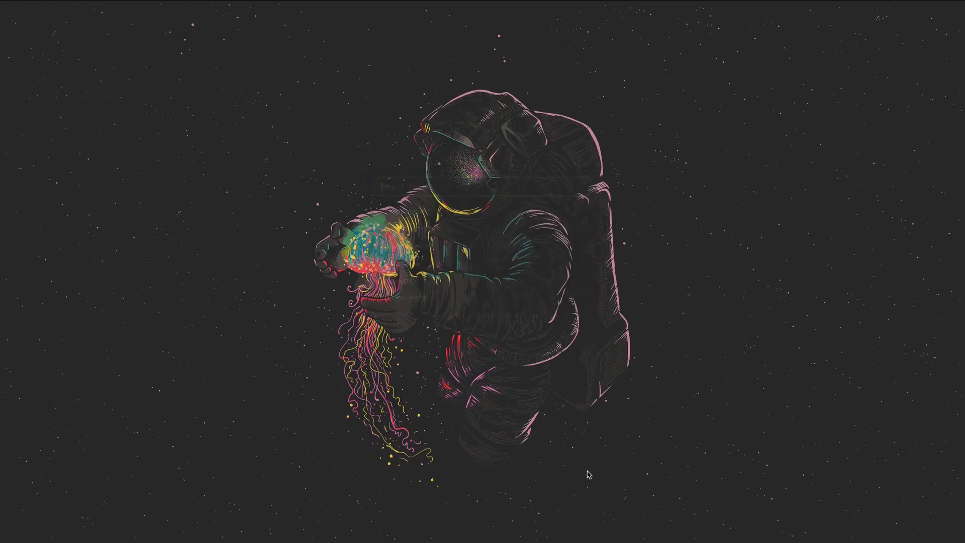
pyautogui.press('super+t')
pyautogui.press('Down')
pyautogui.press('Down')
pyautogui.press('Return')
# - Switch the desktop theme to kanagawa, followed by rose-pine
pyautogui.press('super+t')
pyautogui.press('Down')
pyautogui.press('Down')
pyautogui.press('Down')
pyautogui.press('Return')
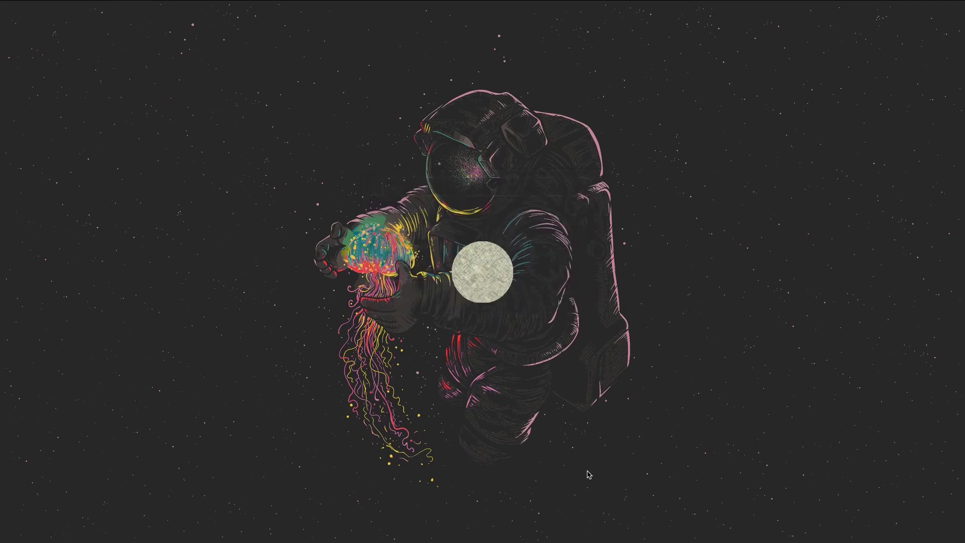
pyautogui.press('super+t')
pyautogui.press('Down')
pyautogui.press('Down')
pyautogui.press('Down')
pyautogui.press('Down')
pyautogui.press('Return')
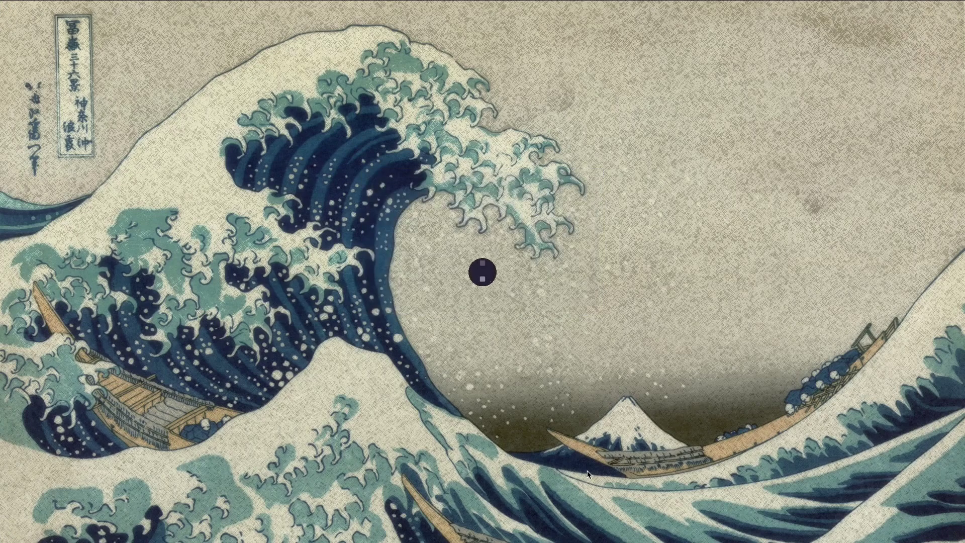
# - Restore the gruvbox-dark theme and return to the workspace with the two terminals
pyautogui.press('super+t')
pyautogui.press('Down')
pyautogui.press('Down')
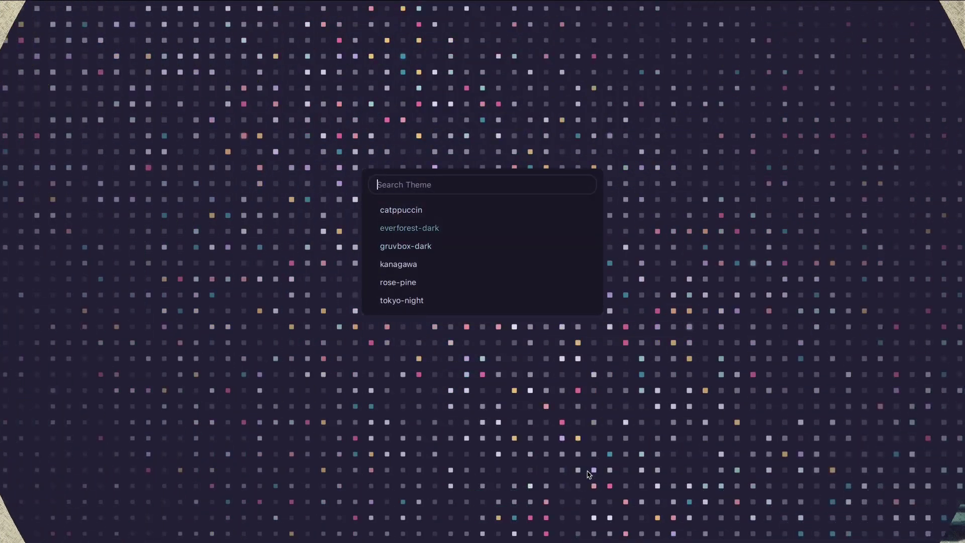
pyautogui.press('Return')
pyautogui.press('super+1')
pyautogui.press('super+2')
pyautogui.press('super+1')
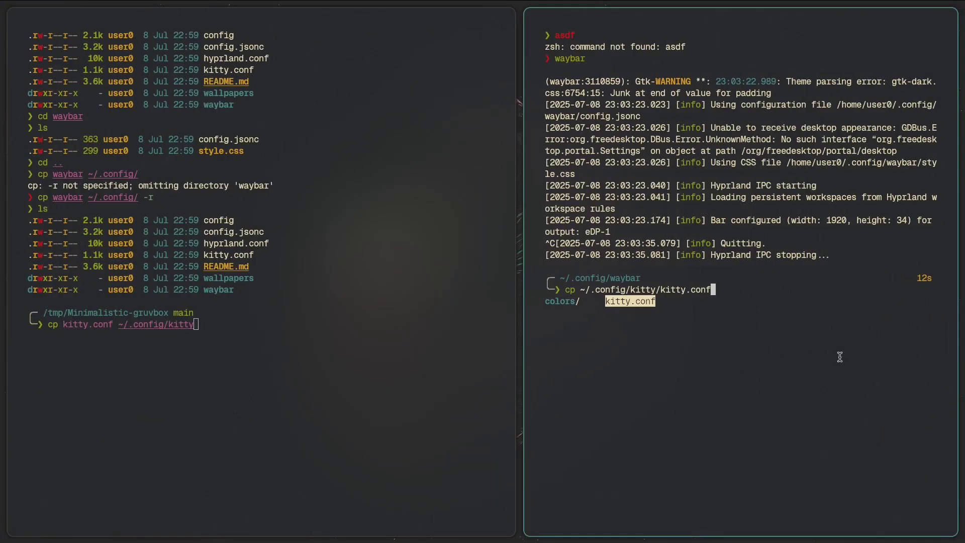
# - Back up the kitty configuration by completing the copy command with destination ~/.config/kitty/kitty.conf.bak and running it
pyautogui.write('~/.confiug/')
pyautogui.press('BackSpace')
pyautogui.press('BackSpace')
pyautogui.press('BackSpace')
pyautogui.press('BackSpace')
pyautogui.press('BackSpace')
pyautogui.press('BackSpace')
pyautogui.press('BackSpace')
pyautogui.press('BackSpace')
pyautogui.write('icnf')
pyautogui.press('BackSpace')
pyautogui.press('BackSpace')
pyautogui.press('BackSpace')
pyautogui.press('BackSpace')
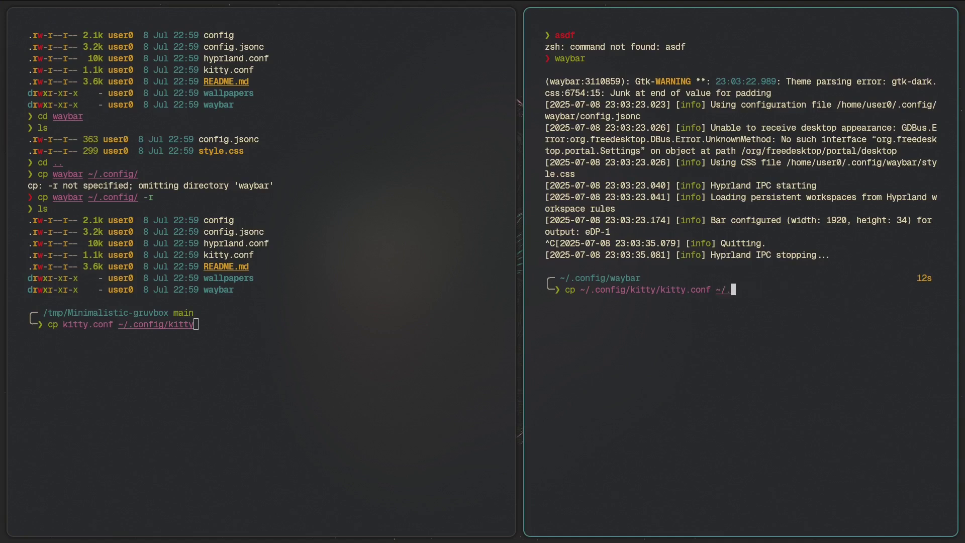
pyautogui.write('config')
pyautogui.write('ty/')
pyautogui.write('kitty/ki')
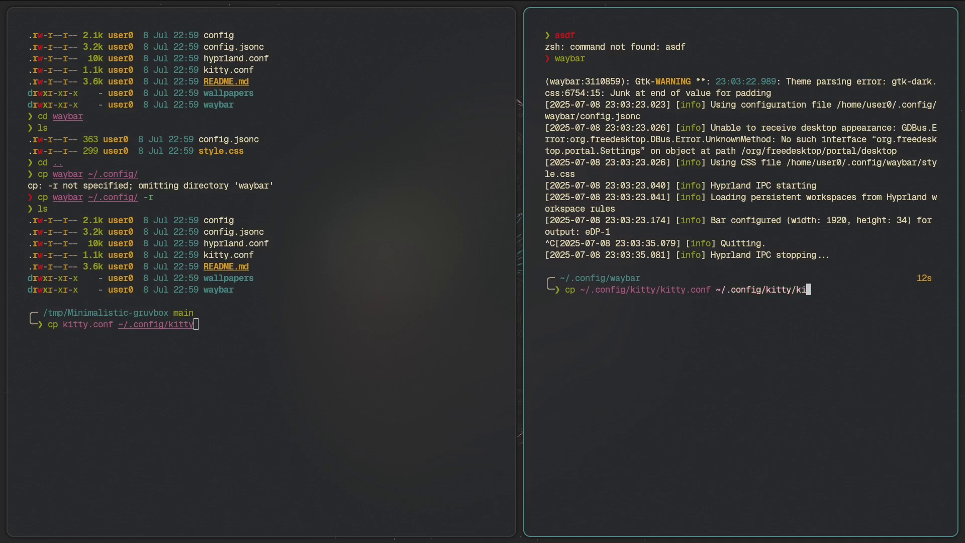
pyautogui.write('tty.conf.bak')
pyautogui.press('Return')
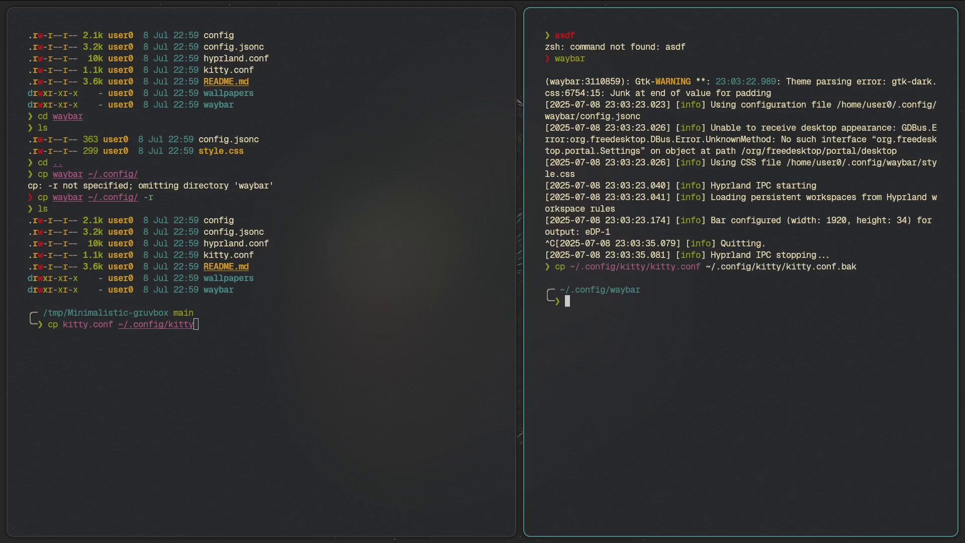
# - Check the repository README in the browser and return to the terminals
pyautogui.press('super+1')
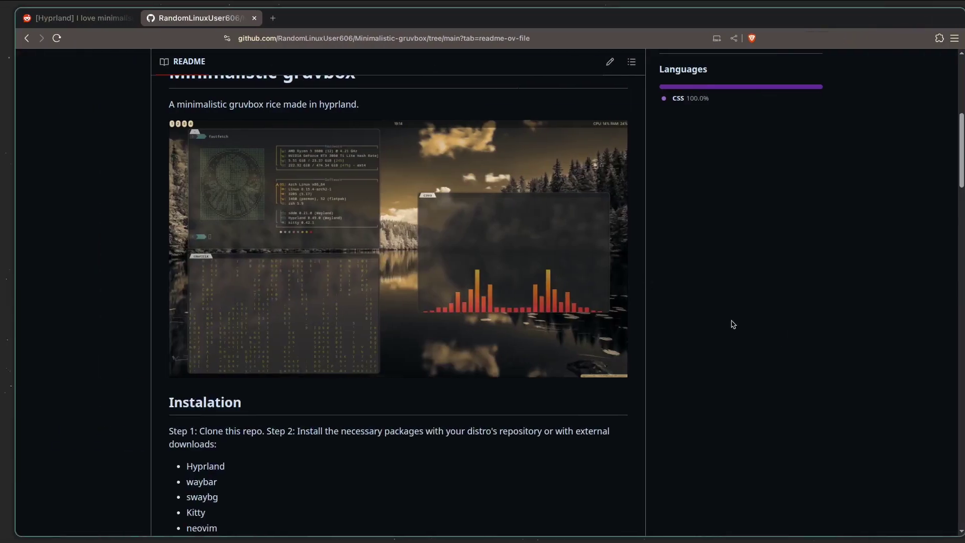
pyautogui.scroll(-4, 329, 232)
pyautogui.scroll(3, 330, 233)
pyautogui.press('super+2')
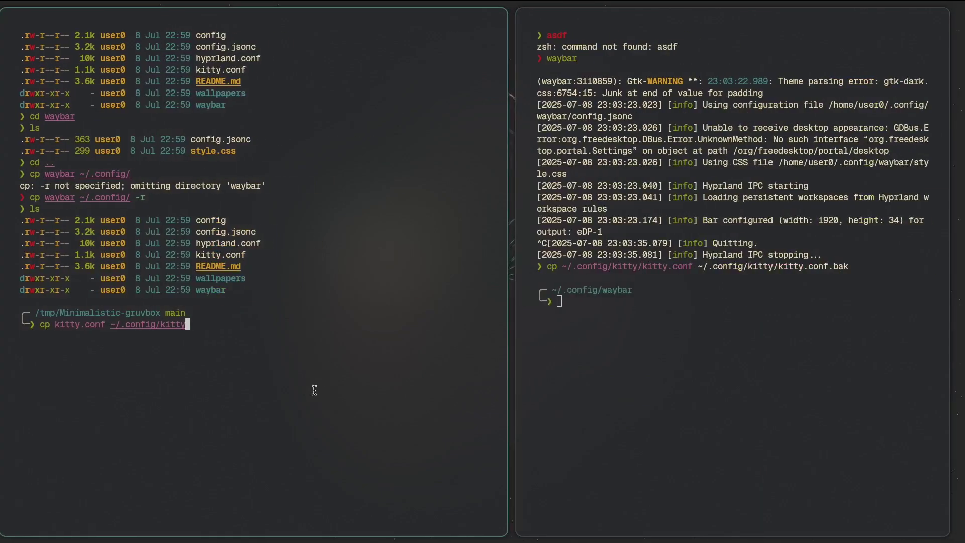
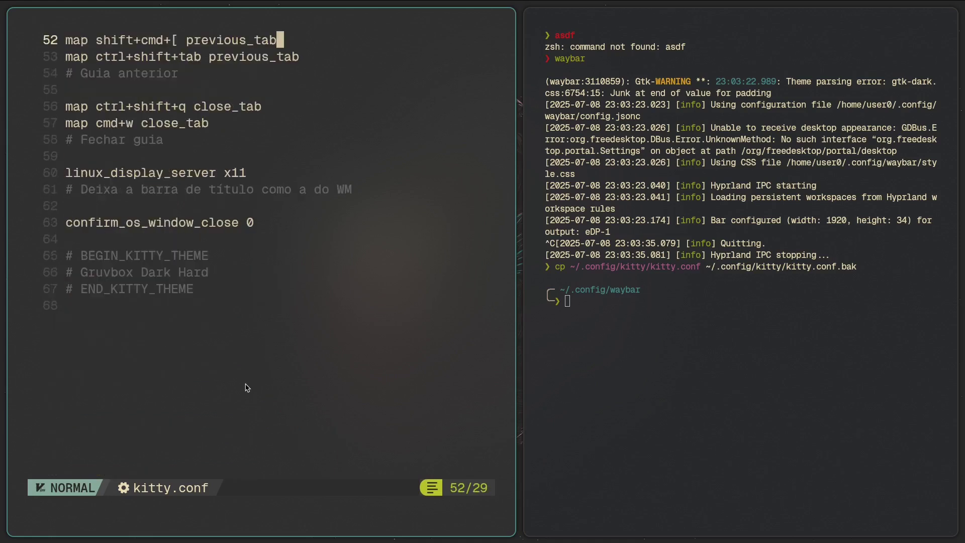
# - Set font_family in kitty.conf to MesloLGS Nerd Font Mono
pyautogui.press('g')
pyautogui.press('g')
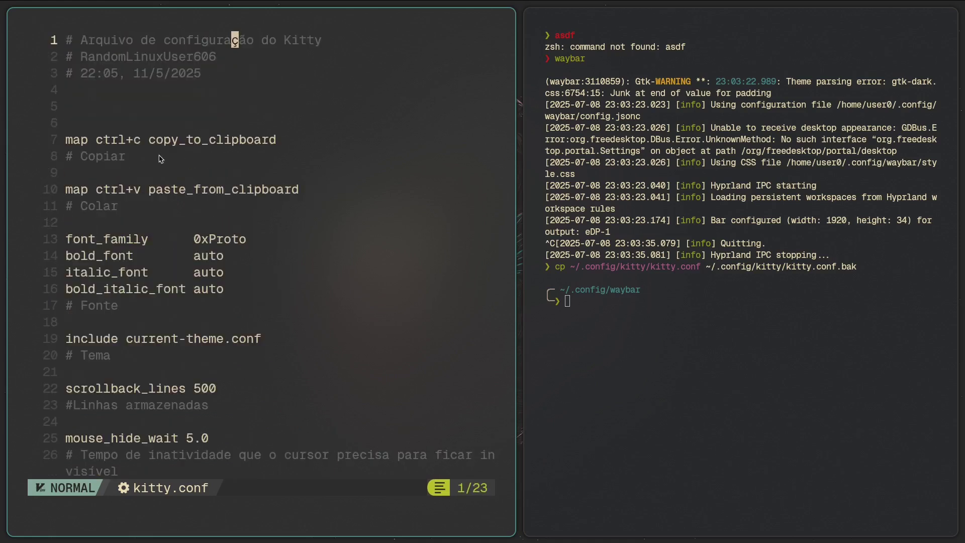
pyautogui.click(198, 245)
pyautogui.press('c')
pyautogui.press('w')
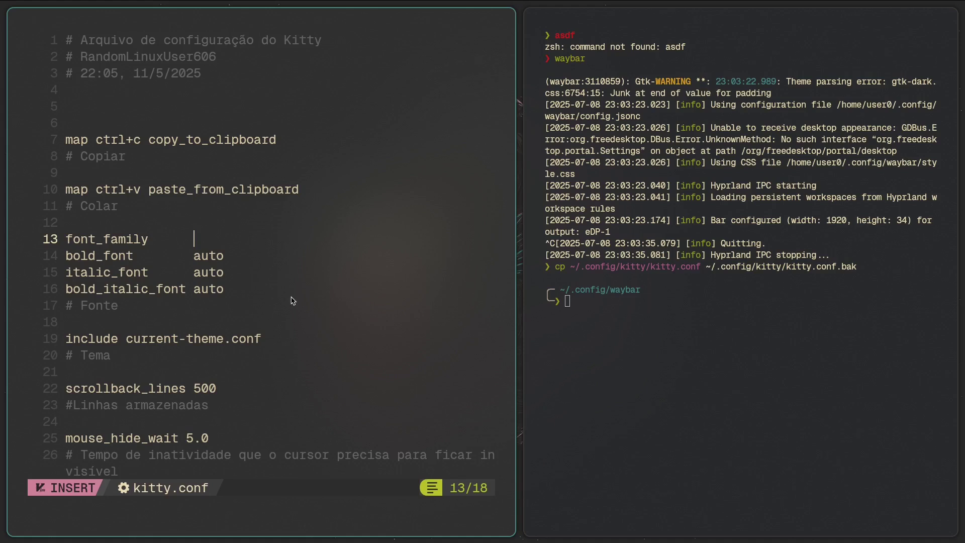
pyautogui.write('MesloLGS Nerd Font MOno')
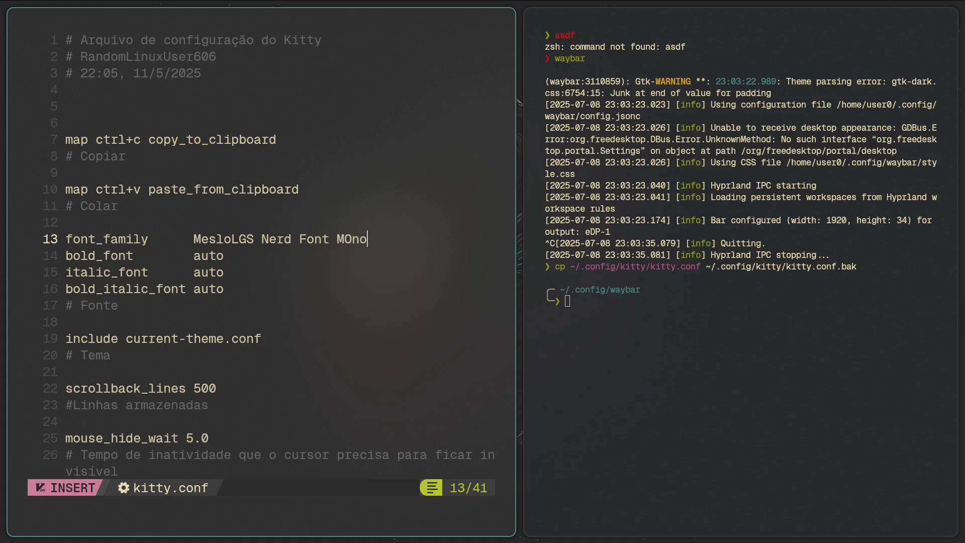
pyautogui.press('Escape')
pyautogui.write('bcwD')
pyautogui.press('BackSpace')
pyautogui.write('Mono')
pyautogui.press('Escape')
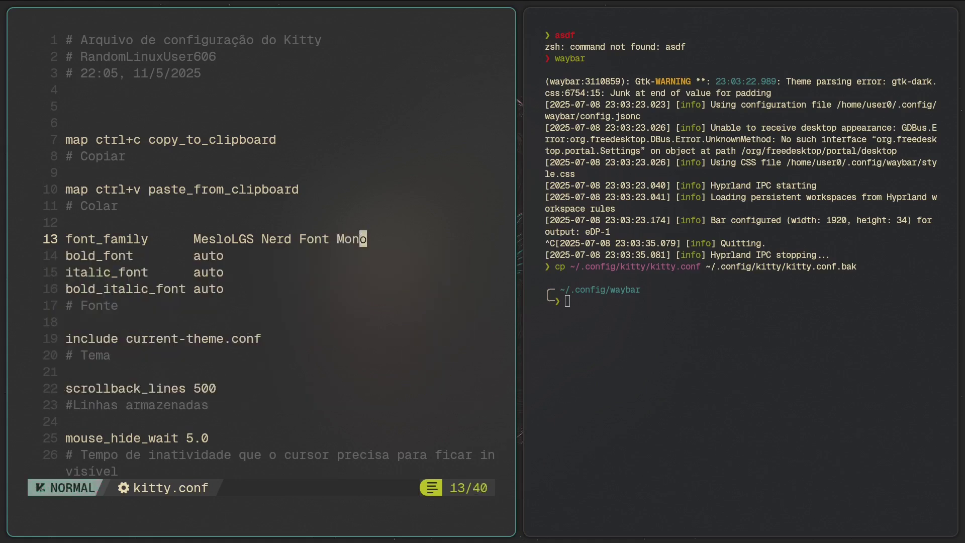
# - Look over the bold, italic and bold italic font entries and save kitty.conf
pyautogui.press('j')
pyautogui.press('k')
pyautogui.press('b')
pyautogui.press('b')
pyautogui.press('j')
pyautogui.press('k')
pyautogui.press('j')
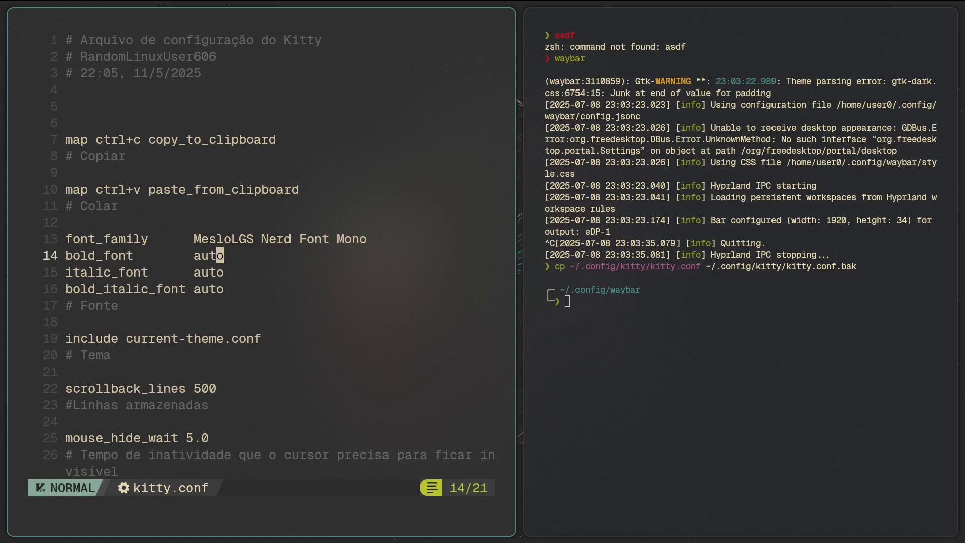
pyautogui.press('k')
pyautogui.press('j')
pyautogui.press('k')
pyautogui.press('j')
pyautogui.press('j')
pyautogui.press('j')
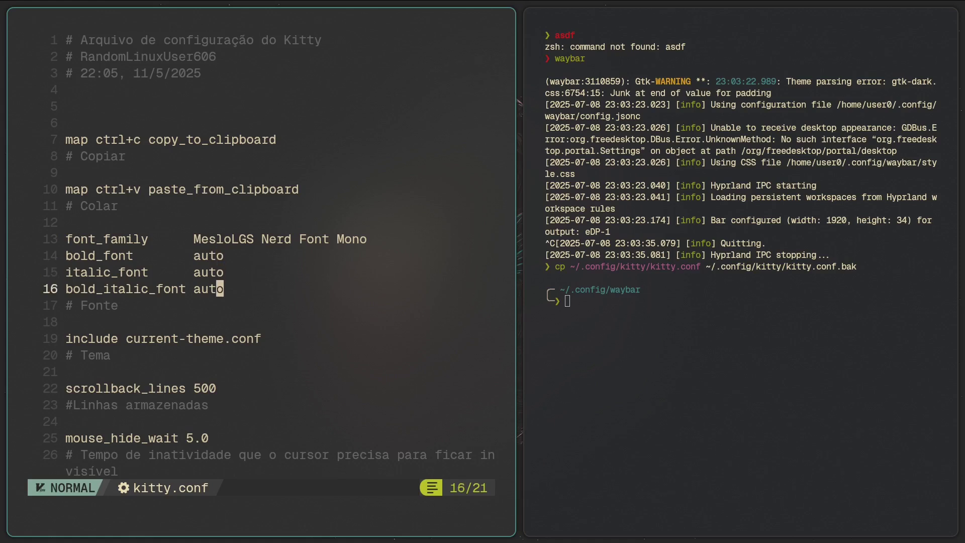
pyautogui.press('k')
pyautogui.press('k')
pyautogui.press('k')
pyautogui.press('j')
pyautogui.press('j')
pyautogui.write('j:w')
pyautogui.press('Return')
# - Open a new terminal on the empty workspace and enter "the font is working" to test the font
pyautogui.press('super+2')
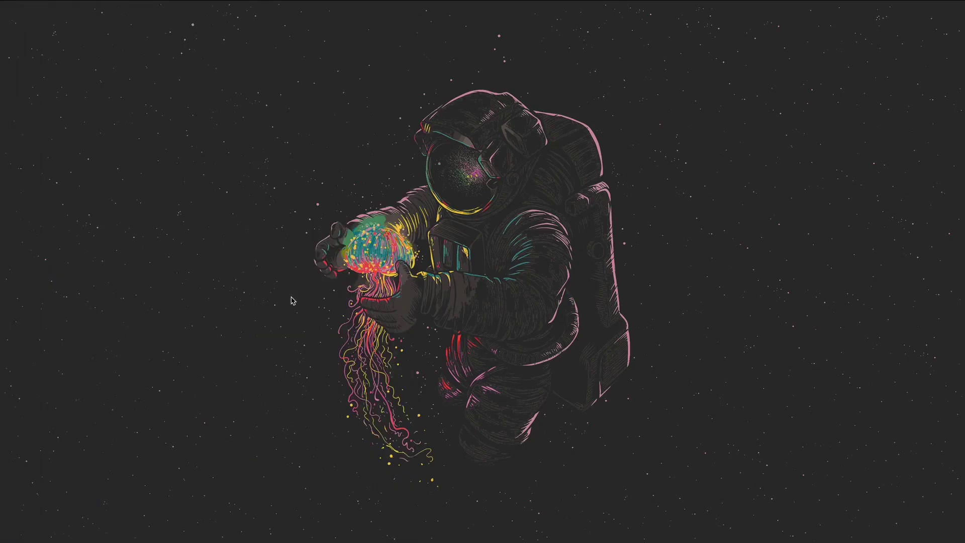
pyautogui.press('super+Return')
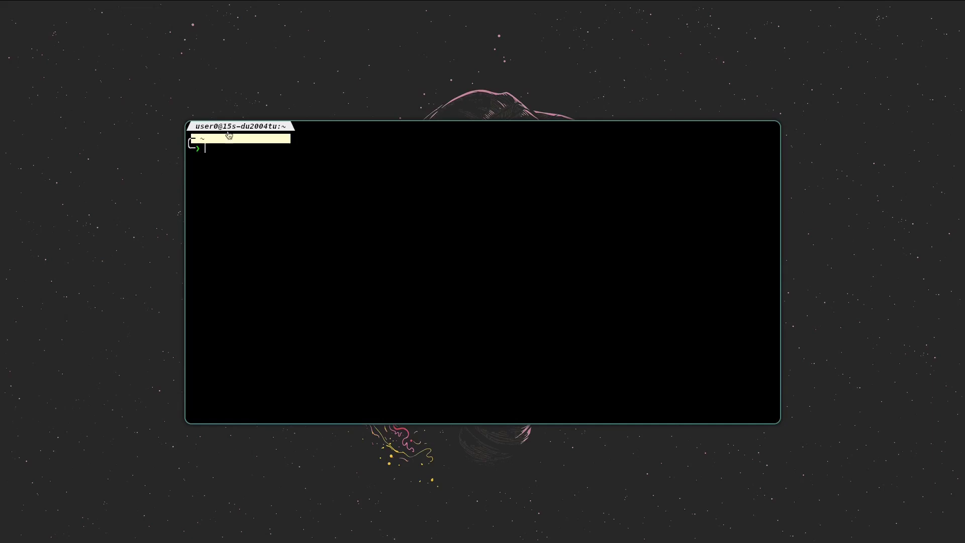
pyautogui.write('the font is')
pyautogui.press('BackSpace')
pyautogui.press('BackSpace')
pyautogui.write('is working')
# - Return to kitty.conf in the editor and search the file for "size", checking its end and beginning
pyautogui.press('super+1')
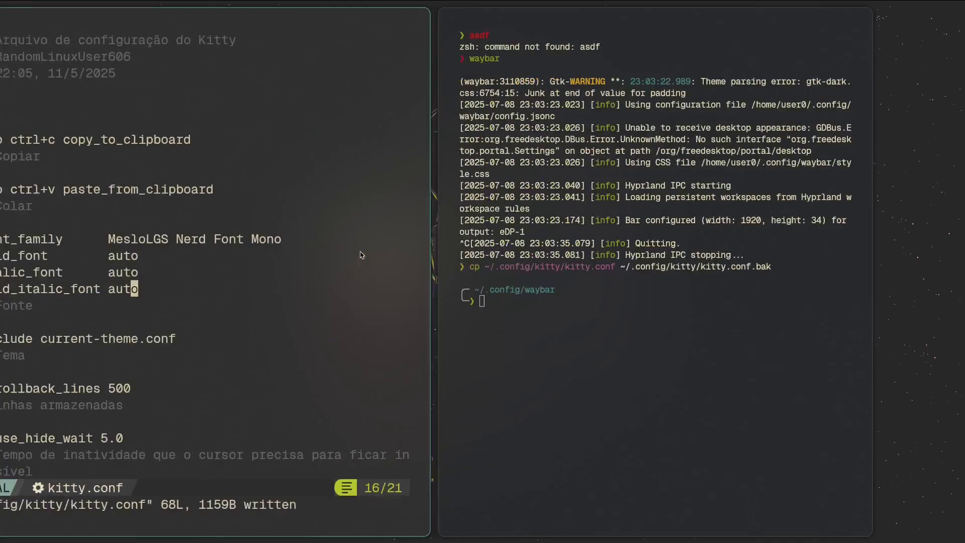
pyautogui.press('k')
pyautogui.press('k')
pyautogui.press('j')
pyautogui.press('j')
pyautogui.press('j')
pyautogui.press('j')
pyautogui.press('j')
pyautogui.press('j')
pyautogui.press('j')
pyautogui.press('j')
pyautogui.press('j')
pyautogui.press('j')
pyautogui.press('j')
pyautogui.press('j')
pyautogui.press('j')
pyautogui.write('/size')
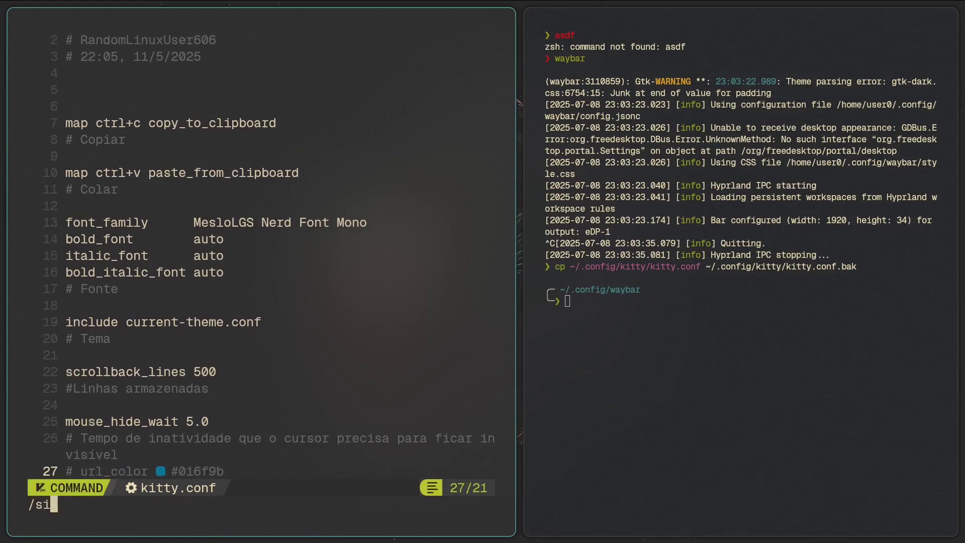
pyautogui.press('Return')
pyautogui.hotkey('shift', 'g')
pyautogui.press('g')
pyautogui.press('g')
# - Look through the settings in kitty.conf, including the font entries, for anything that controls size
pyautogui.press('j')
pyautogui.press('j')
pyautogui.press('j')
pyautogui.press('j')
pyautogui.press('j')
pyautogui.press('j')
pyautogui.press('j')
pyautogui.press('j')
pyautogui.press('j')
pyautogui.press('j')
pyautogui.press('j')
pyautogui.press('j')
pyautogui.press('j')
pyautogui.press('j')
pyautogui.press('j')
pyautogui.press('k')
pyautogui.press('k')
pyautogui.press('k')
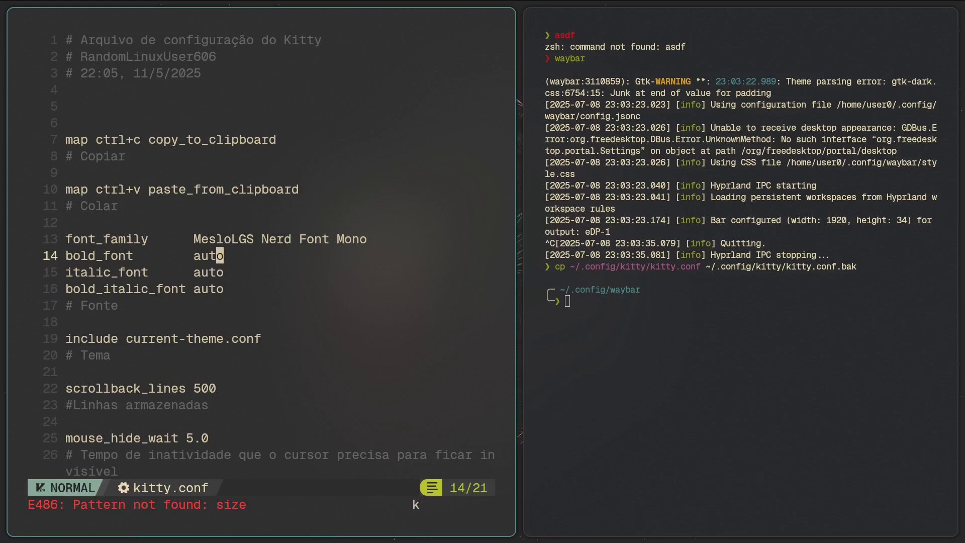
# - Replace current-theme.conf in kitty.conf's include line with the folder path colors/
pyautogui.press('j')
pyautogui.press('j')
pyautogui.press('j')
pyautogui.press('j')
pyautogui.press('j')
pyautogui.press('j')
pyautogui.press('j')
pyautogui.press('k')
pyautogui.press('$')
pyautogui.press('v')
pyautogui.press('b')
pyautogui.press('4')
pyautogui.press('b')
pyautogui.press('b')
pyautogui.press('b')
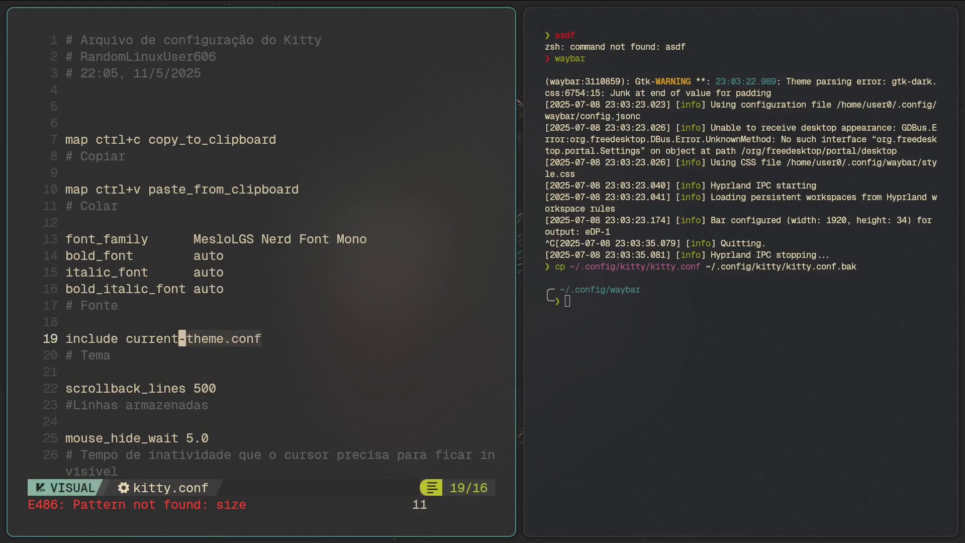
pyautogui.press('b')
pyautogui.press('d')
pyautogui.write('a')
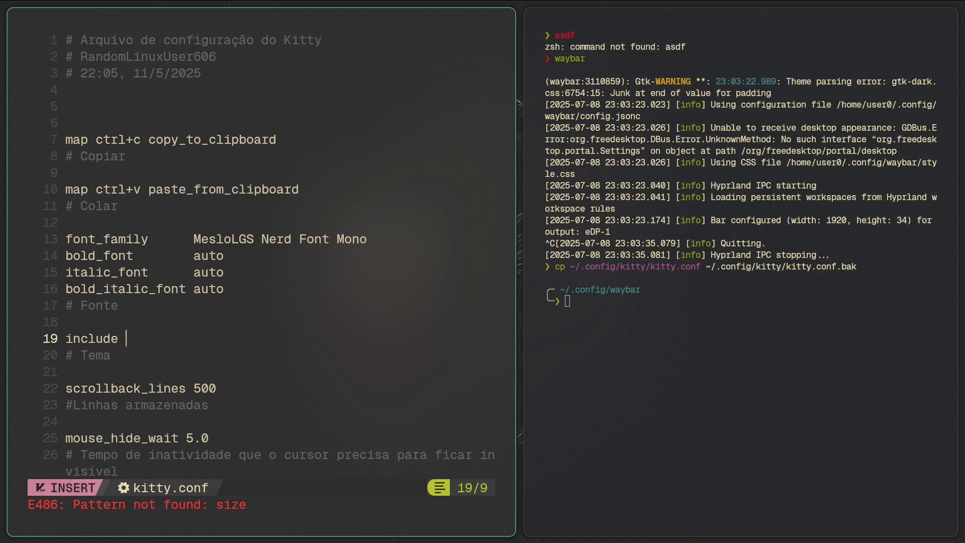
pyautogui.write('colors/')
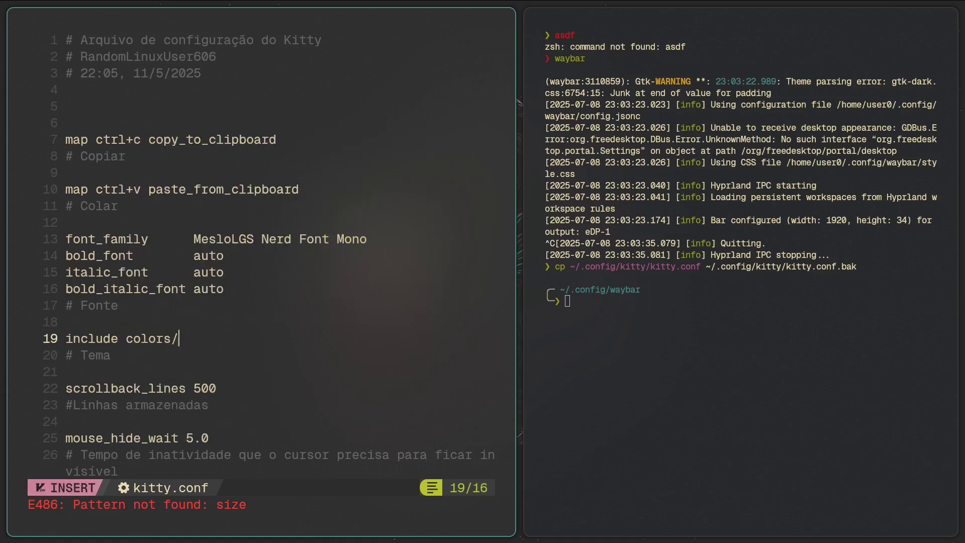
pyautogui.write('gruvbox')
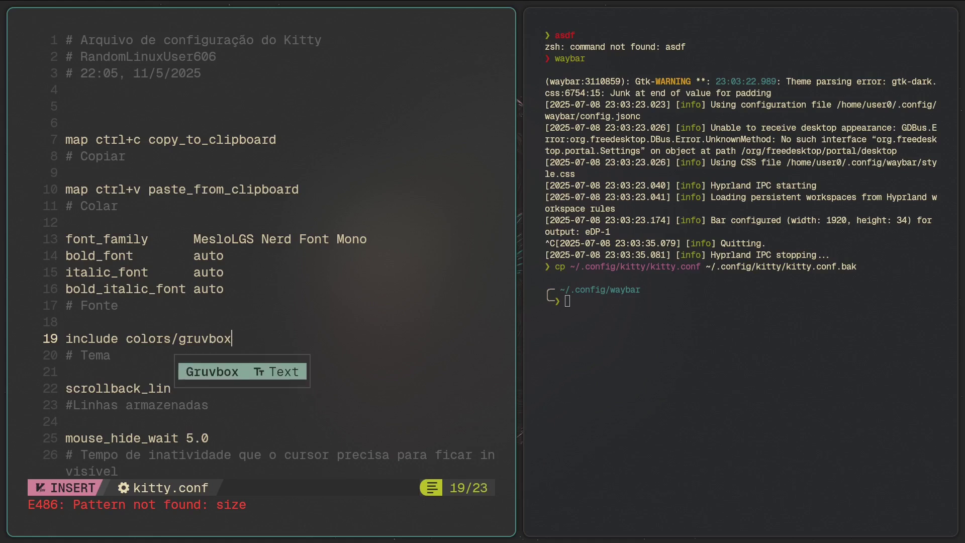
pyautogui.press('BackSpace')
pyautogui.press('BackSpace')
pyautogui.press('BackSpace')
pyautogui.press('BackSpace')
pyautogui.press('BackSpace')
pyautogui.press('BackSpace')
pyautogui.press('BackSpace')
pyautogui.write('cusotm')
pyautogui.press('BackSpace')
pyautogui.press('BackSpace')
pyautogui.press('BackSpace')
pyautogui.press('BackSpace')
pyautogui.press('BackSpace')
pyautogui.press('BackSpace')
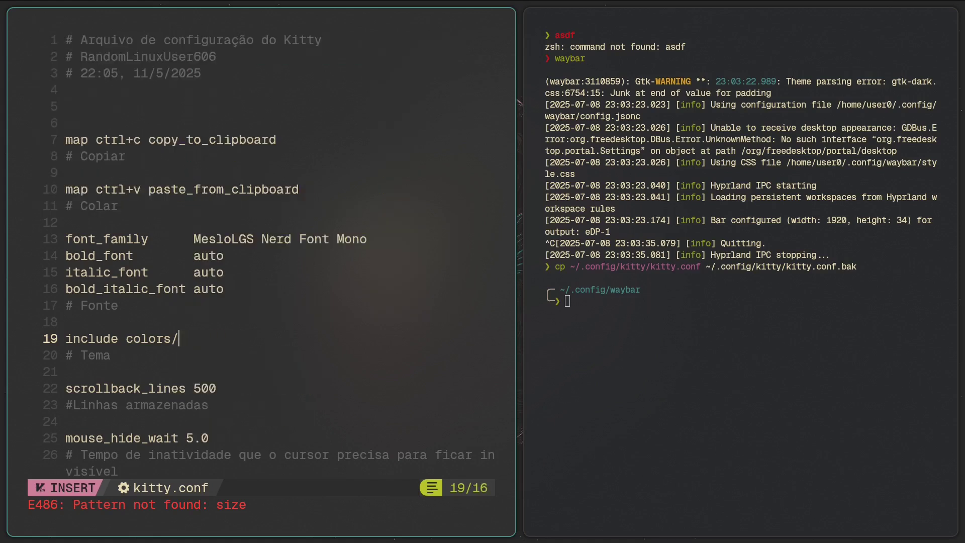
# - Complete the include path as colors/colors.conf and save kitty.conf
pyautogui.write('colors.fon')
pyautogui.press('Escape')
pyautogui.write('bcwconf')
pyautogui.press('Escape')
pyautogui.write(':w')
pyautogui.press('Return')
# - Open a new terminal on the empty workspace and test the colours with a short text before clearing it
pyautogui.press('super+2')
pyautogui.press('super+Return')
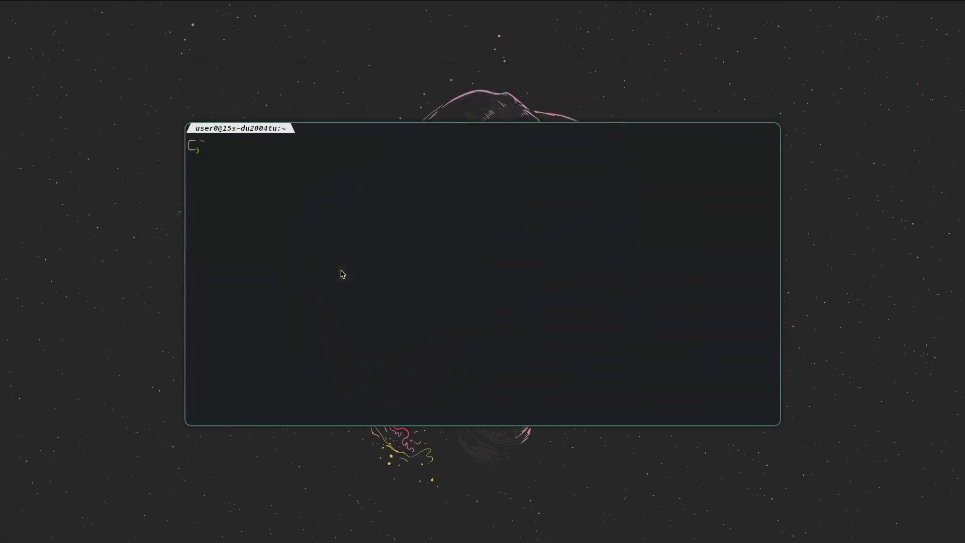
pyautogui.write('clear')
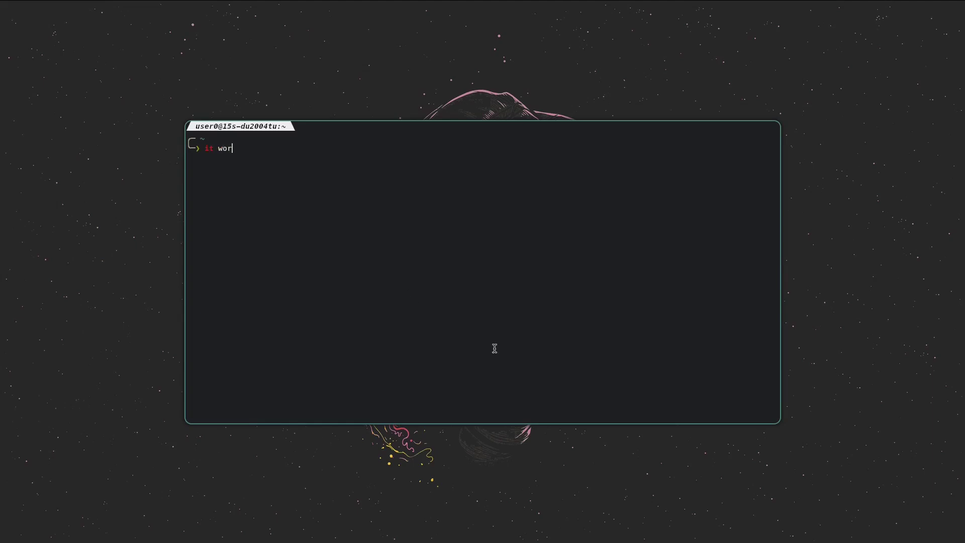
pyautogui.press('Return')
# - Enlarge the terminal's text and write "we just have to increase font size" at the prompt
pyautogui.hotkey('ctrl', 'shift', '=')
pyautogui.hotkey('ctrl', 'shift', '=')
pyautogui.hotkey('ctrl', 'shift', '=')
pyautogui.hotkey('ctrl', 'shift', '=')
pyautogui.write('we just have to increase ofnt')
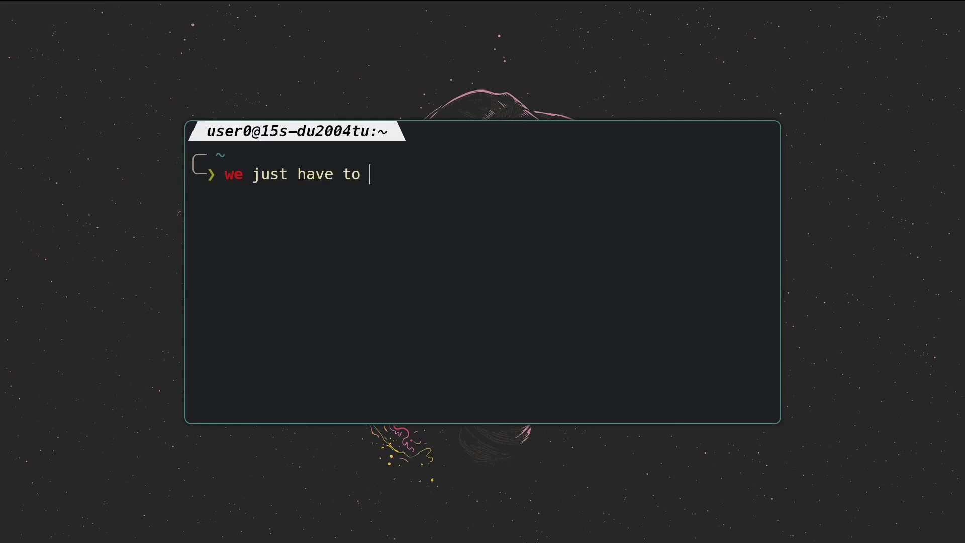
pyautogui.press('BackSpace')
pyautogui.press('BackSpace')
pyautogui.press('BackSpace')
pyautogui.press('BackSpace')
pyautogui.press('BackSpace')
pyautogui.write('font sieze')
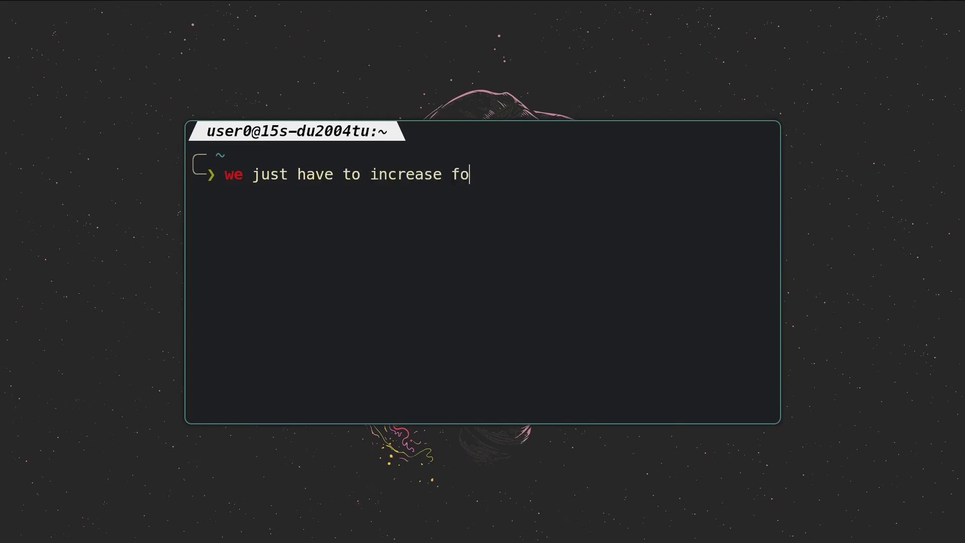
pyautogui.press('BackSpace')
pyautogui.press('BackSpace')
pyautogui.press('BackSpace')
pyautogui.press('BackSpace')
pyautogui.press('BackSpace')
pyautogui.write('size')
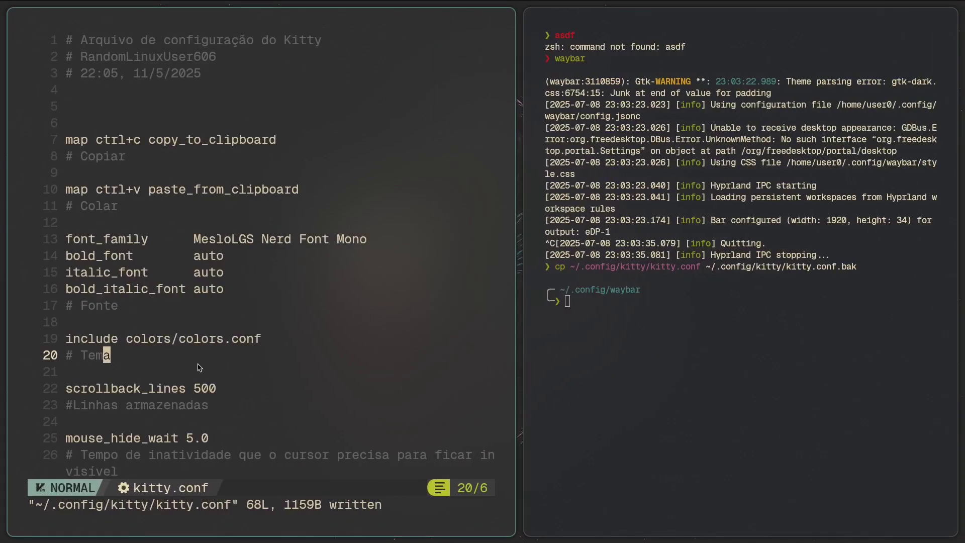
# - Review the Minimalistic-gruvbox repository page and the Reddit post showing the setup in the browser
pyautogui.click(279, 339)
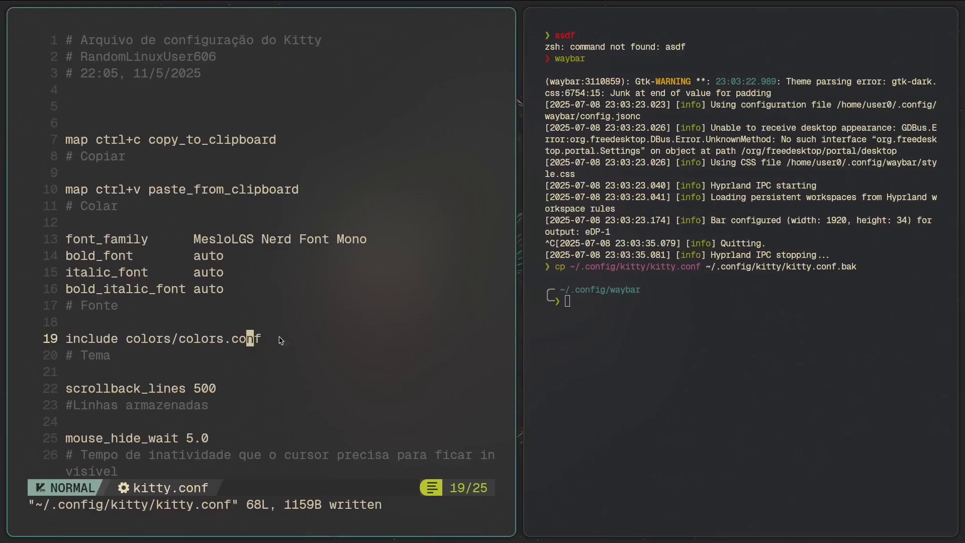
pyautogui.press('super+2')
pyautogui.scroll(5, 638, 337)
pyautogui.scroll(2, 637, 337)
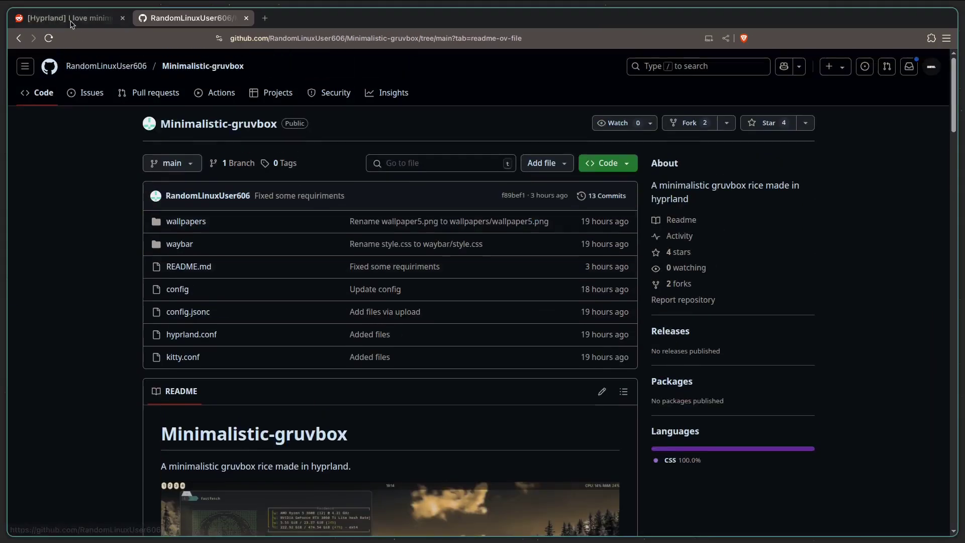
pyautogui.click(97, 22)
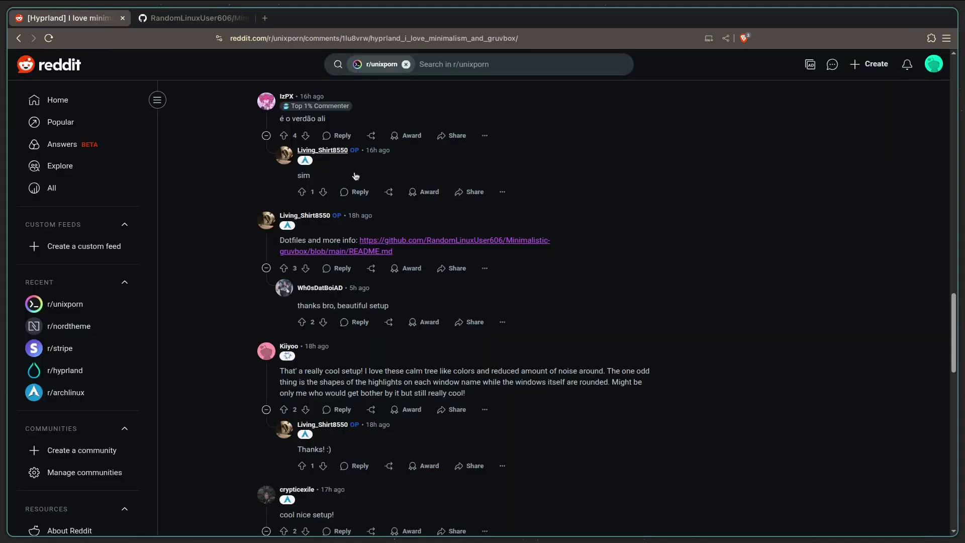
pyautogui.scroll(15, 362, 178)
pyautogui.scroll(2, 481, 214)
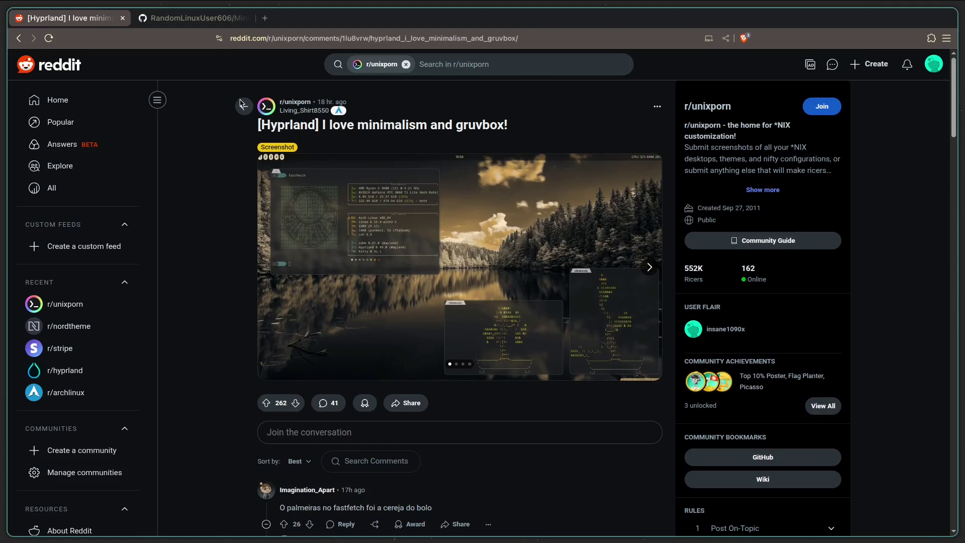
pyautogui.click(244, 106)
# - Return to the terminal workspace, quit the kitty.conf editor and list the repository folder's files
pyautogui.press('super+1')
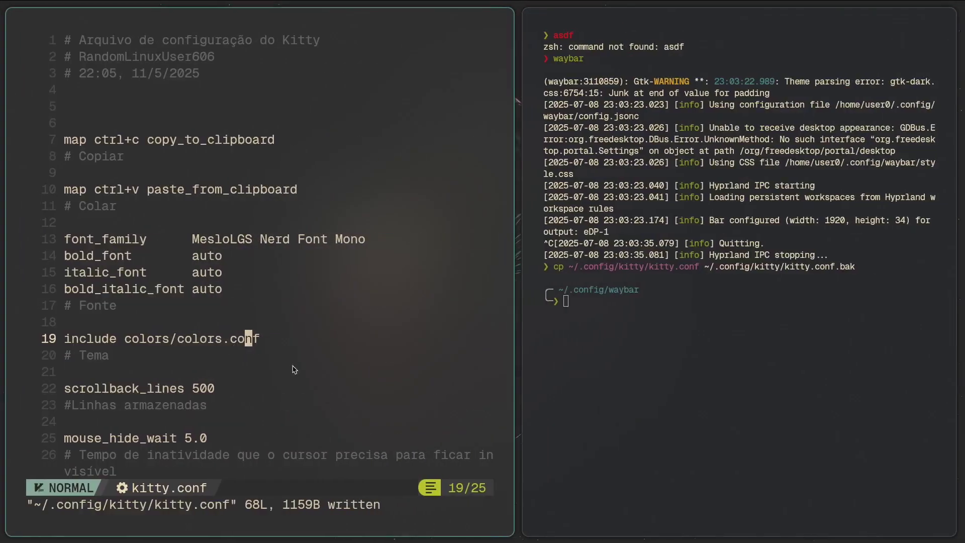
pyautogui.write(':q')
pyautogui.press('Return')
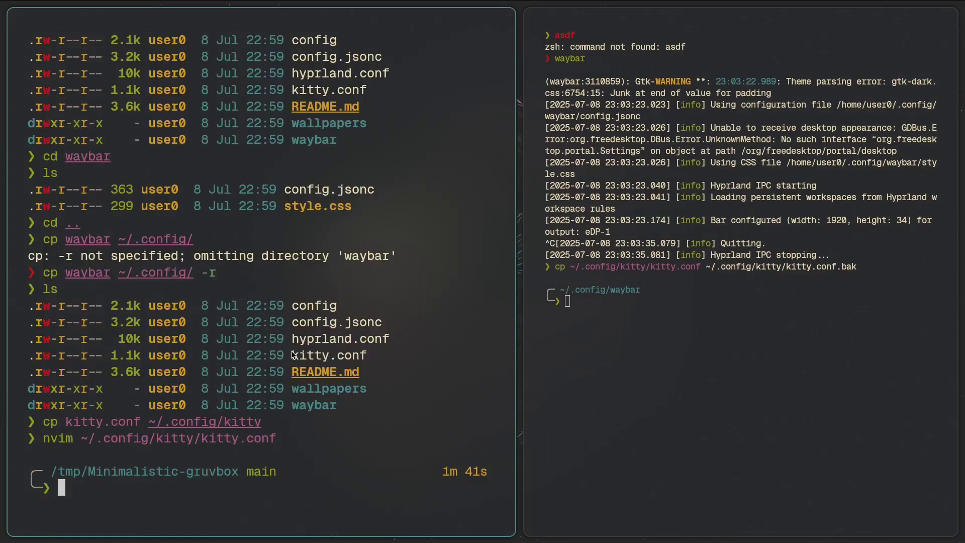
pyautogui.write('ls')
pyautogui.press('Return')
# - Change to the home directory and make the terminal window fullscreen
pyautogui.write('cd')
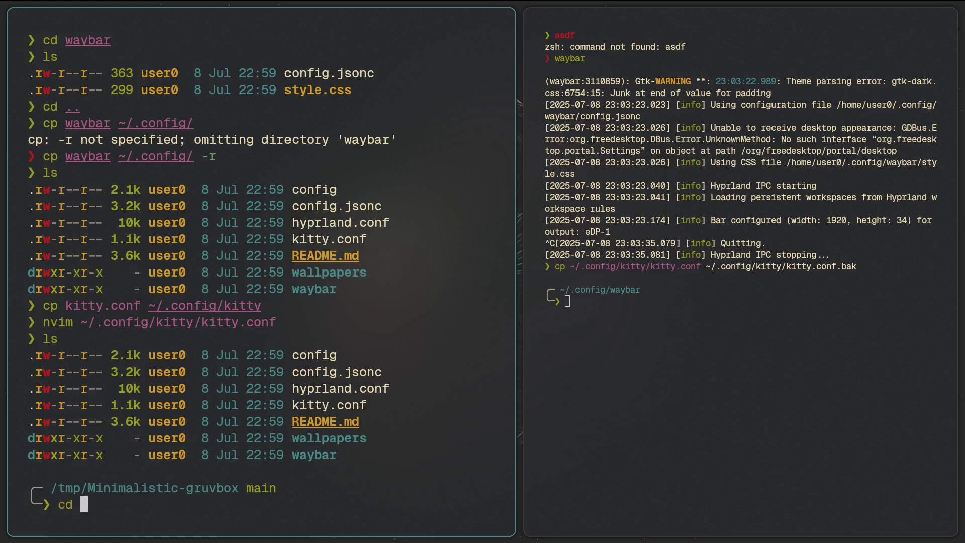
pyautogui.press('Return')
pyautogui.press('super+f')
# - Write cd .config/kitty/ at the prompt and cut it back to cd .config/ without running it
pyautogui.write('cd .conig')
pyautogui.press('BackSpace')
pyautogui.press('BackSpace')
pyautogui.press('BackSpace')
pyautogui.write('nfig/')
pyautogui.press('BackSpace')
pyautogui.press('BackSpace')
pyautogui.press('BackSpace')
pyautogui.press('BackSpace')
pyautogui.press('BackSpace')
pyautogui.write('nfig/kitty/')
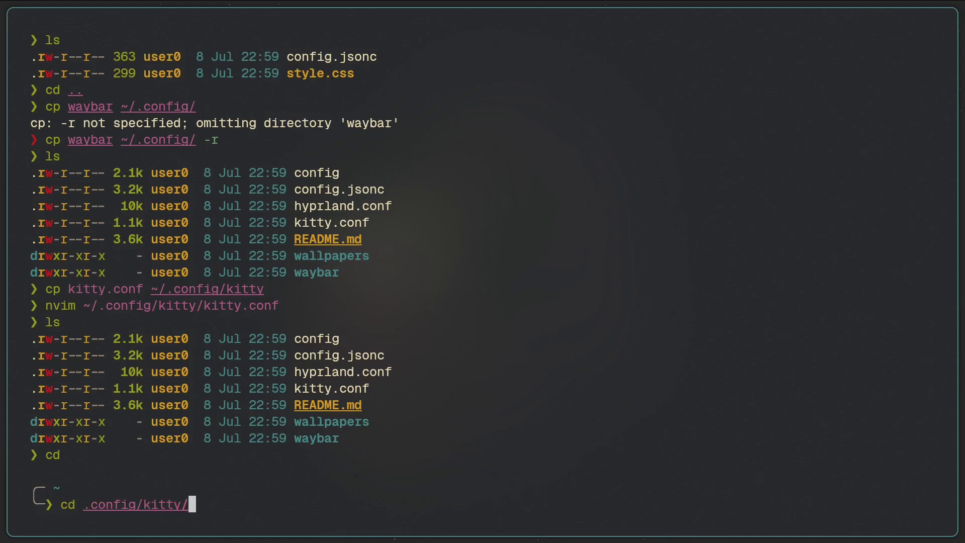
pyautogui.press('BackSpace')
pyautogui.press('BackSpace')
pyautogui.press('BackSpace')
pyautogui.press('BackSpace')
pyautogui.press('BackSpace')
pyautogui.press('BackSpace')
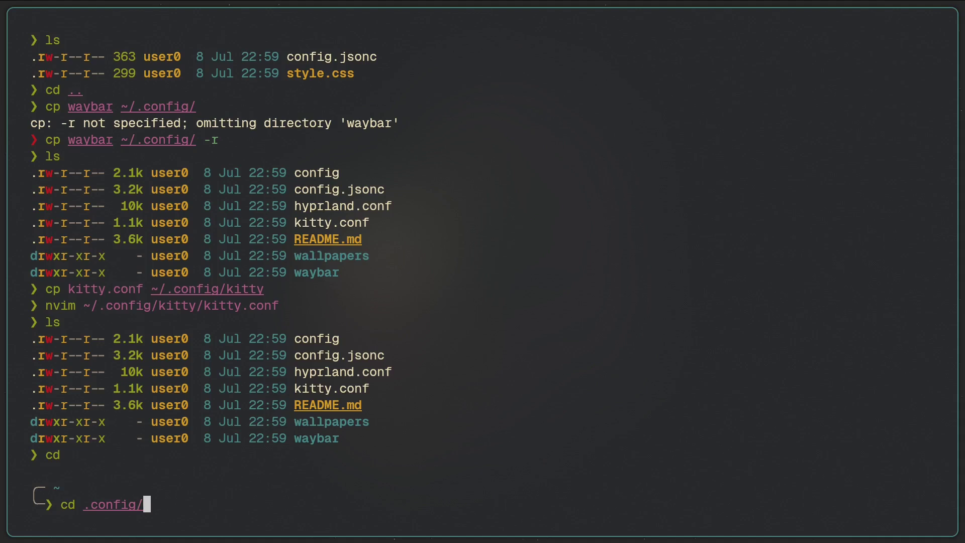
# - Open a floating terminal over the fullscreen one, resize it to a smaller window near the centre and enlarge its text
pyautogui.press('super+Return')
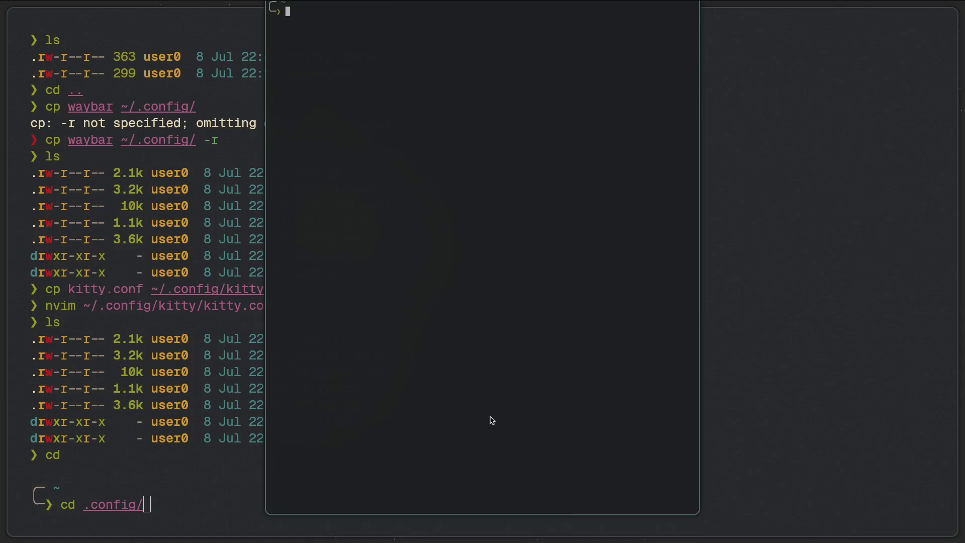
pyautogui.moveTo(573, 466); pyautogui.dragTo(703, 207)
pyautogui.moveTo(534, 149); pyautogui.dragTo(509, 323)
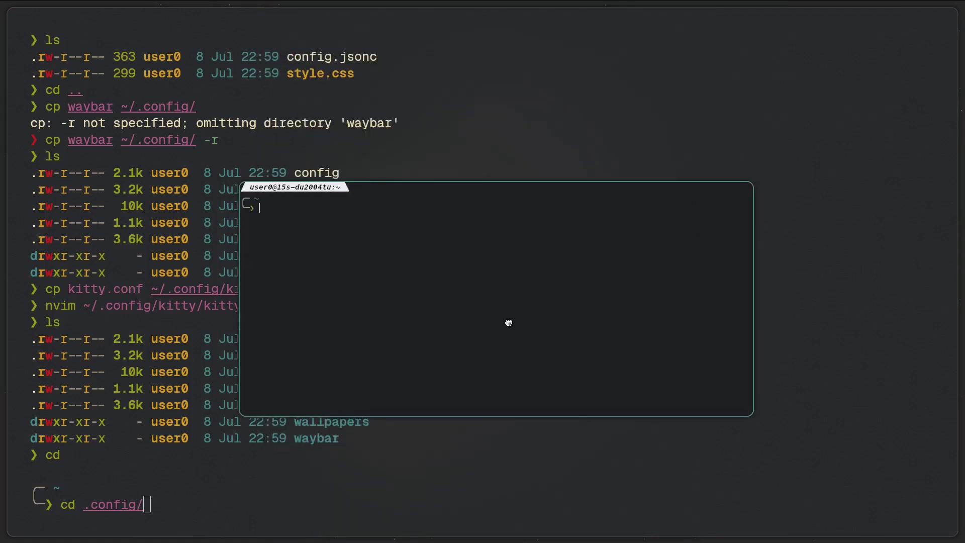
pyautogui.hotkey('ctrl', 'shift', '=')
pyautogui.hotkey('ctrl', 'shift', '=')
pyautogui.hotkey('ctrl', 'shift', '=')
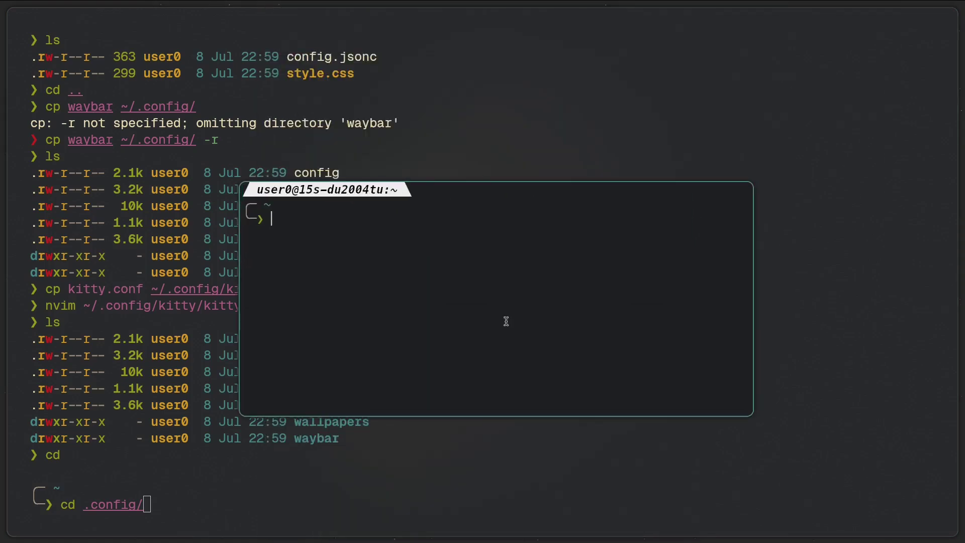
# - Open .zshrc in nvim in the floating terminal and go to the end of the file
pyautogui.write('nvim .config/')
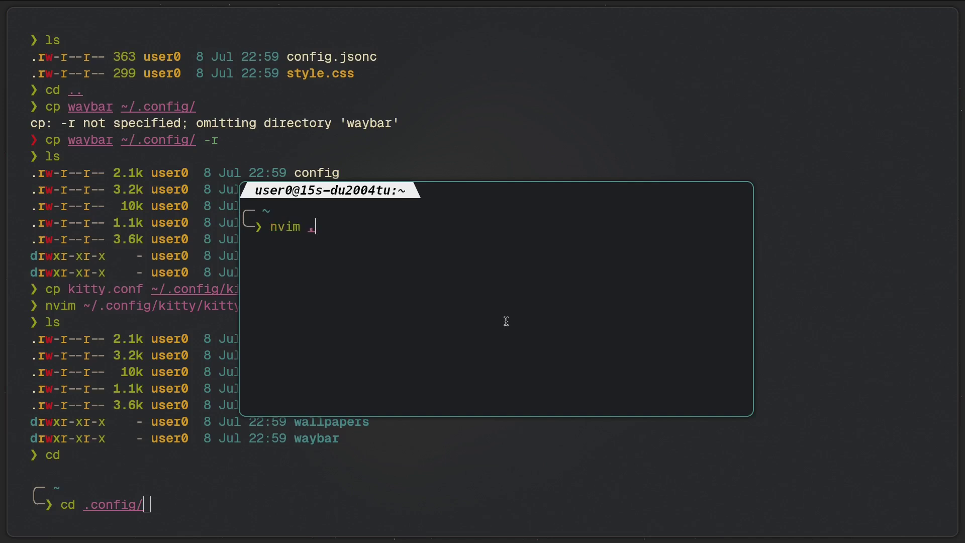
pyautogui.press('BackSpace')
pyautogui.press('BackSpace')
pyautogui.press('BackSpace')
pyautogui.press('BackSpace')
pyautogui.press('BackSpace')
pyautogui.press('BackSpace')
pyautogui.press('BackSpace')
pyautogui.write('.zshrc')
pyautogui.press('Return')
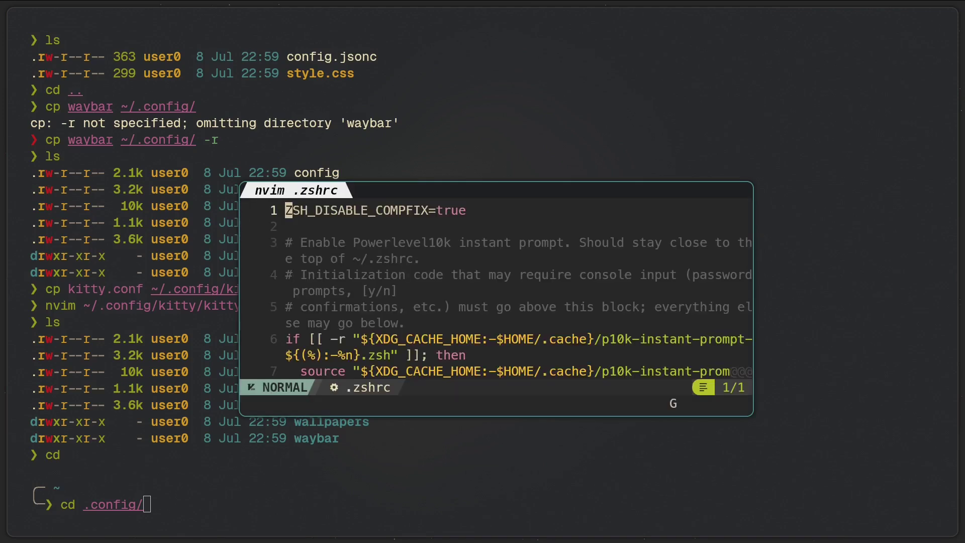
pyautogui.hotkey('shift', 'g')
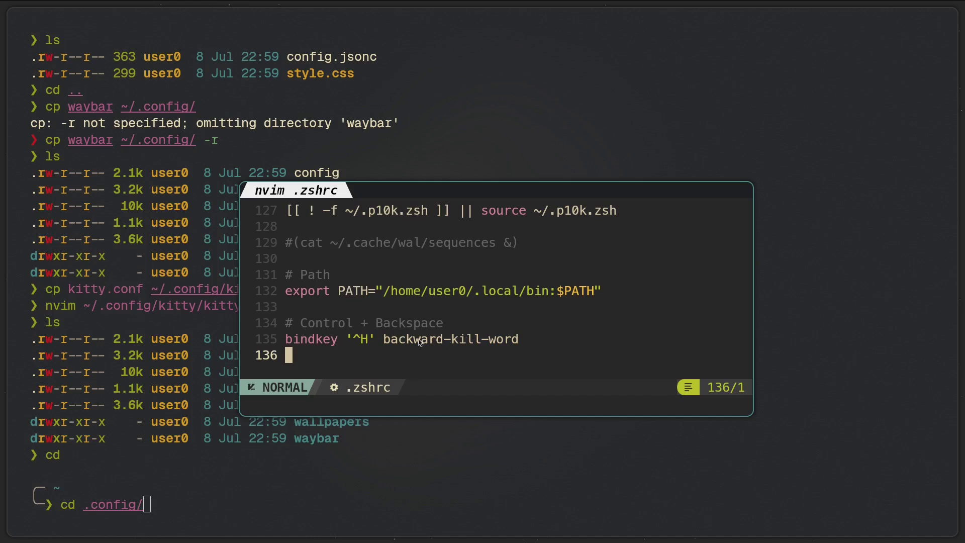
# - Comment out the bindkey '^H' backward-kill-word line in .zshrc and save the file
pyautogui.moveTo(360, 343); pyautogui.dragTo(361, 344)
pyautogui.click(368, 344)
pyautogui.click(371, 356)
pyautogui.press('i')
pyautogui.press('Escape')
pyautogui.write('ki#')
pyautogui.press('Escape')
pyautogui.write('j:w')
pyautogui.press('Return')
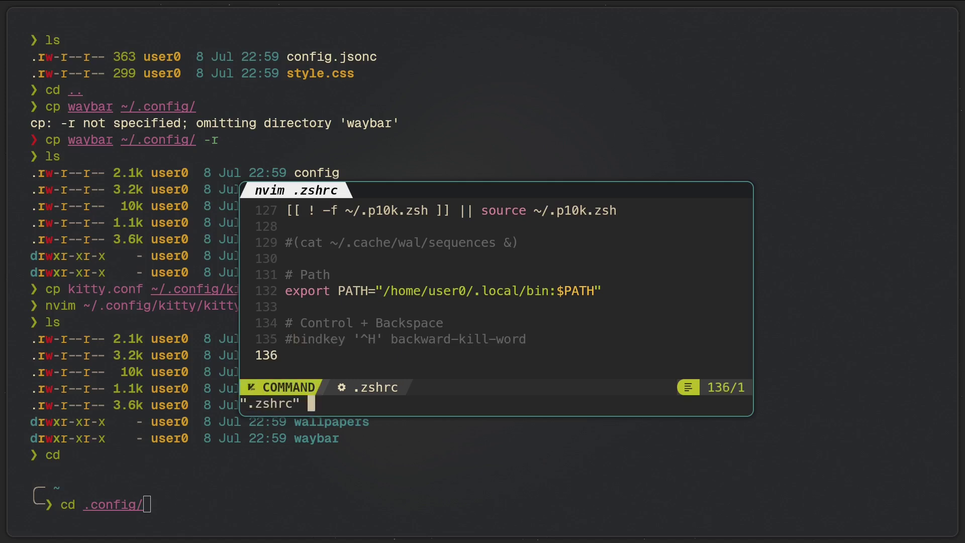
pyautogui.moveTo(342, 410); pyautogui.dragTo(332, 341)
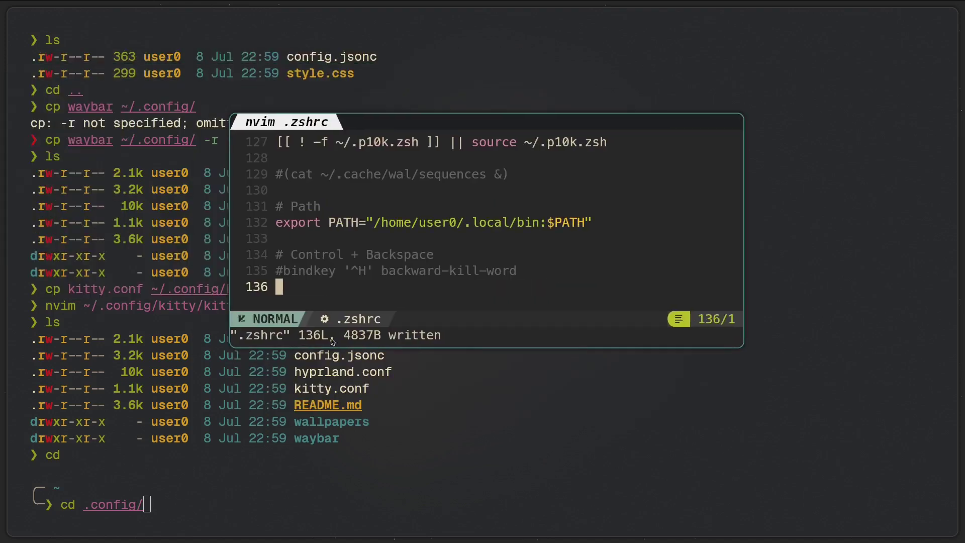
# - Open a terminal with enlarged text on the empty workspace and reload the shell configuration with source .zshrc
pyautogui.press('super+2')
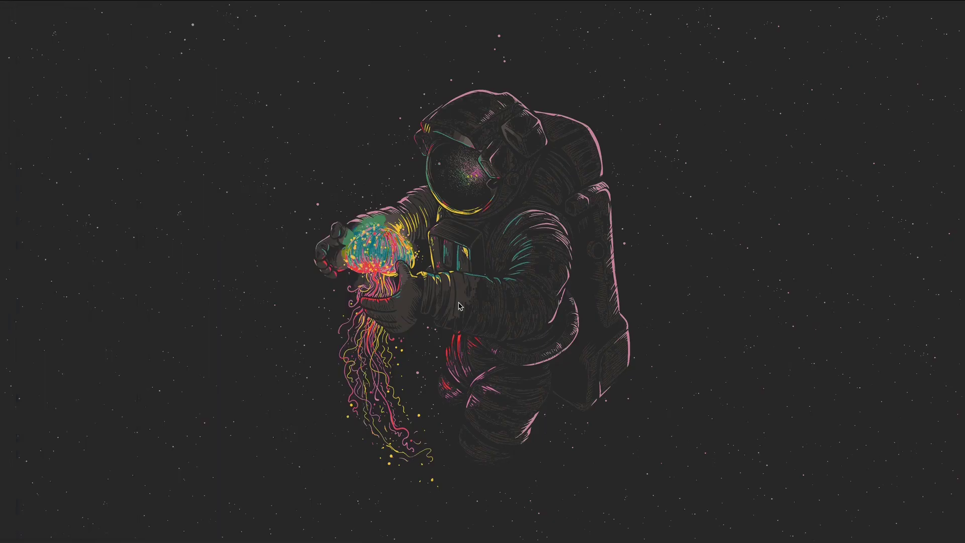
pyautogui.press('super+Return')
pyautogui.write('source')
pyautogui.hotkey('ctrl', 'shift', '=')
pyautogui.hotkey('ctrl', 'shift', '=')
pyautogui.hotkey('ctrl', 'shift', '=')
pyautogui.hotkey('ctrl', 'shift', '=')
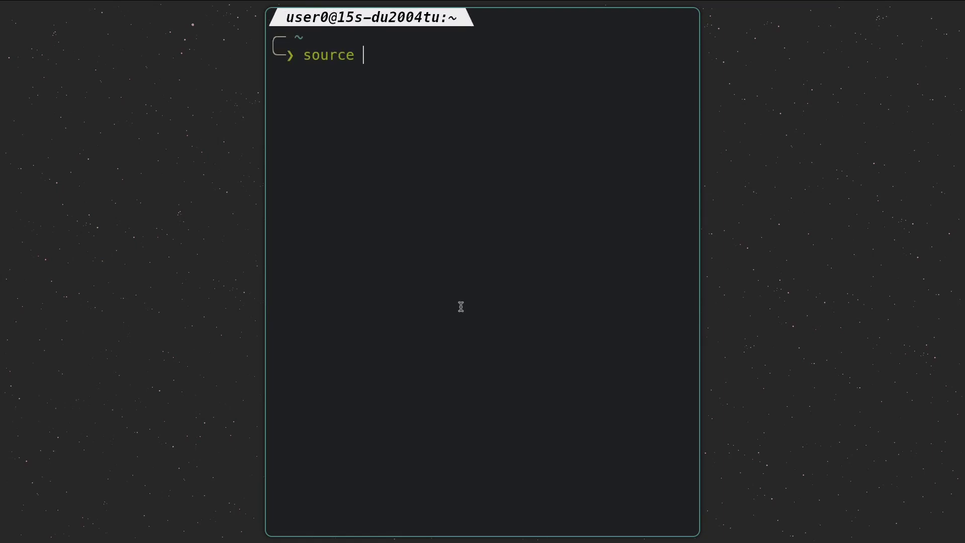
pyautogui.write('.zshrc')
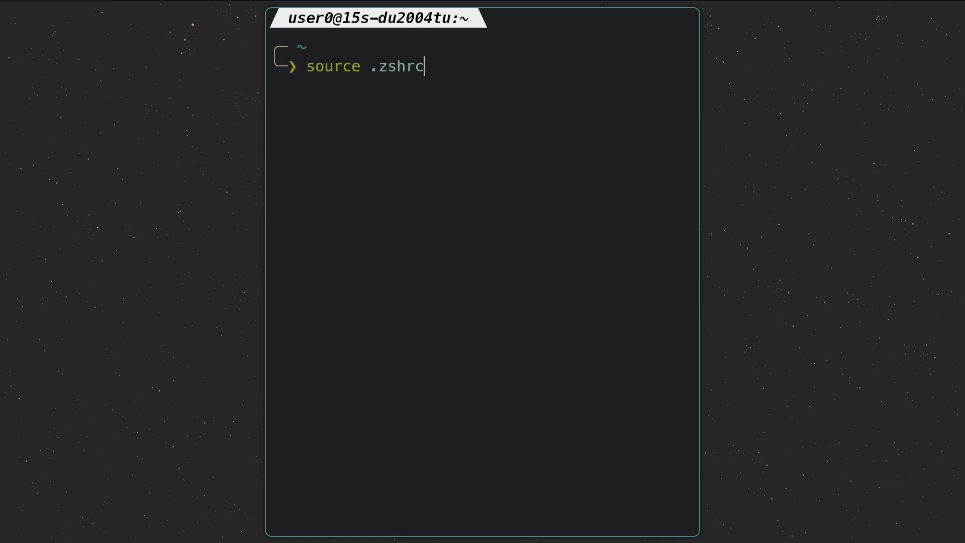
pyautogui.press('Return')
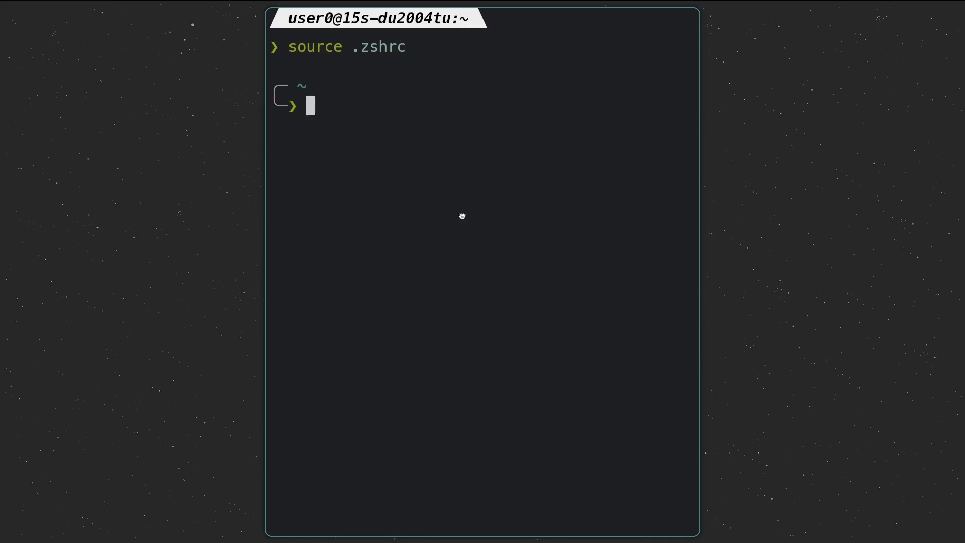
# - Move that terminal aside, open another one with enlarged text and enter "lfjfklj" as test text
pyautogui.moveTo(461, 216); pyautogui.dragTo(268, 206)
pyautogui.press('super+Return')
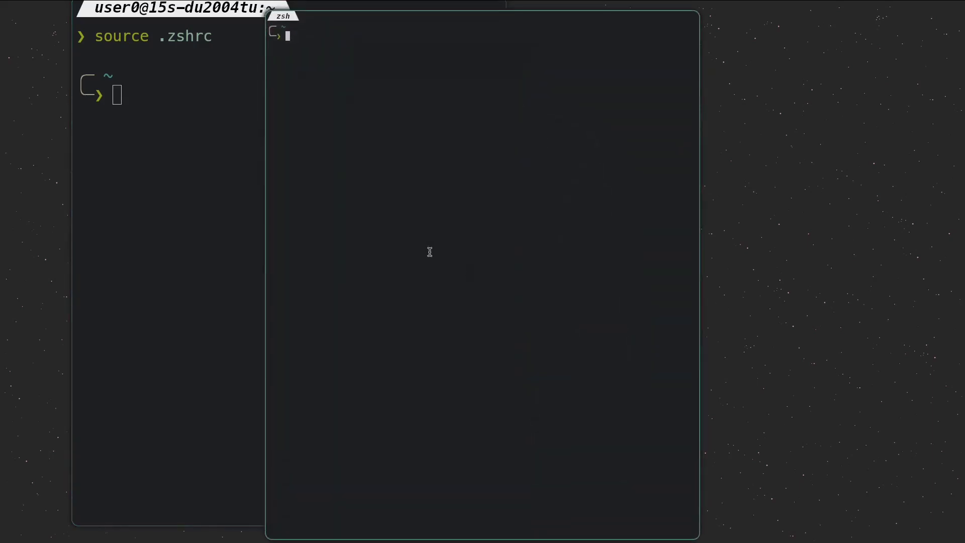
pyautogui.hotkey('ctrl', 'shift', '=')
pyautogui.hotkey('ctrl', 'shift', '=')
pyautogui.hotkey('ctrl', 'shift', '=')
pyautogui.hotkey('ctrl', 'shift', '=')
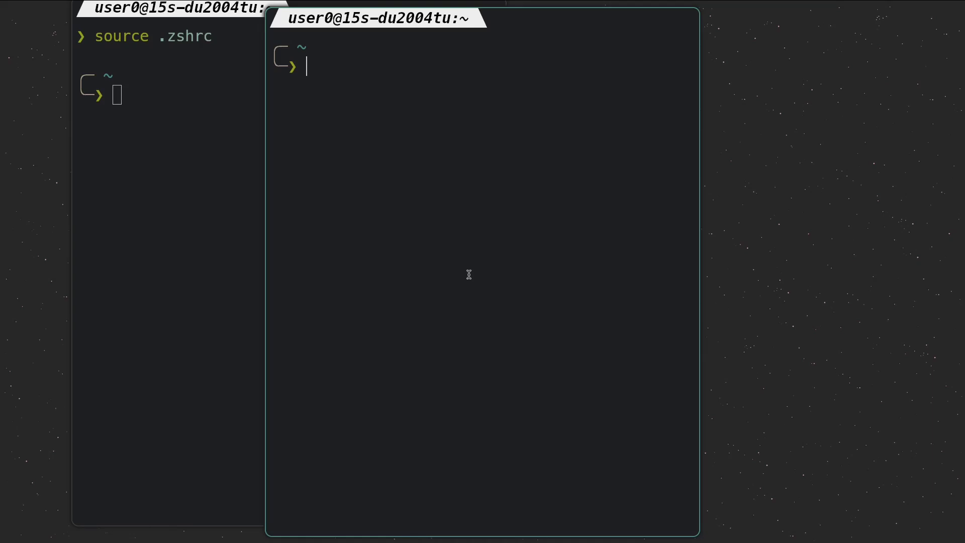
pyautogui.write('lfjfklj')
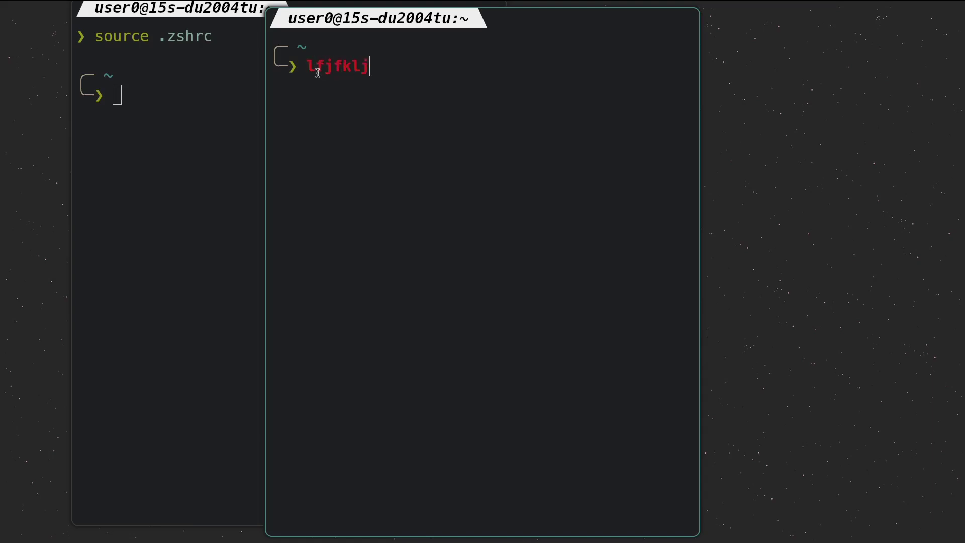
# - Delete the test text one character at a time and close both test terminals
pyautogui.press('BackSpace')
pyautogui.press('BackSpace')
pyautogui.press('BackSpace')
pyautogui.press('BackSpace')
pyautogui.press('BackSpace')
pyautogui.press('BackSpace')
pyautogui.press('BackSpace')
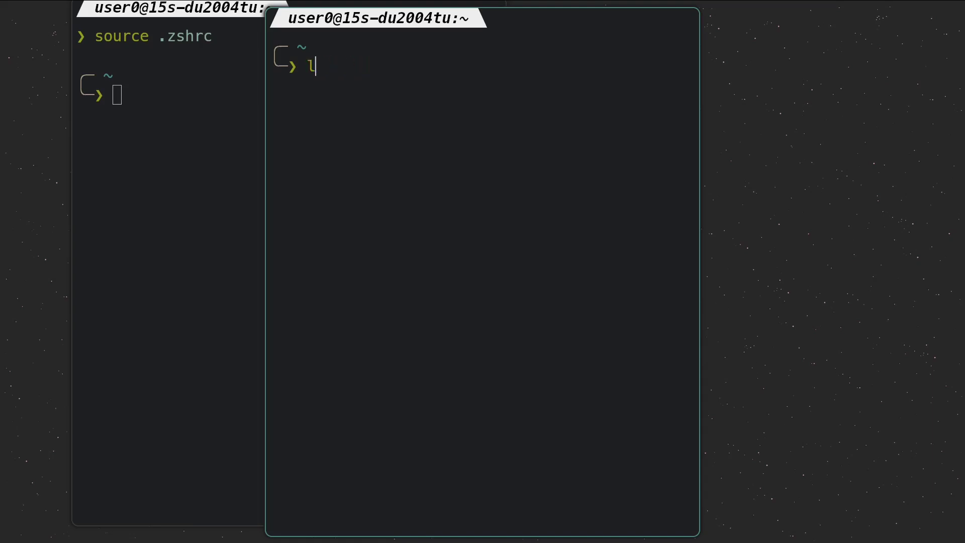
pyautogui.hotkey('ctrl', 'd')
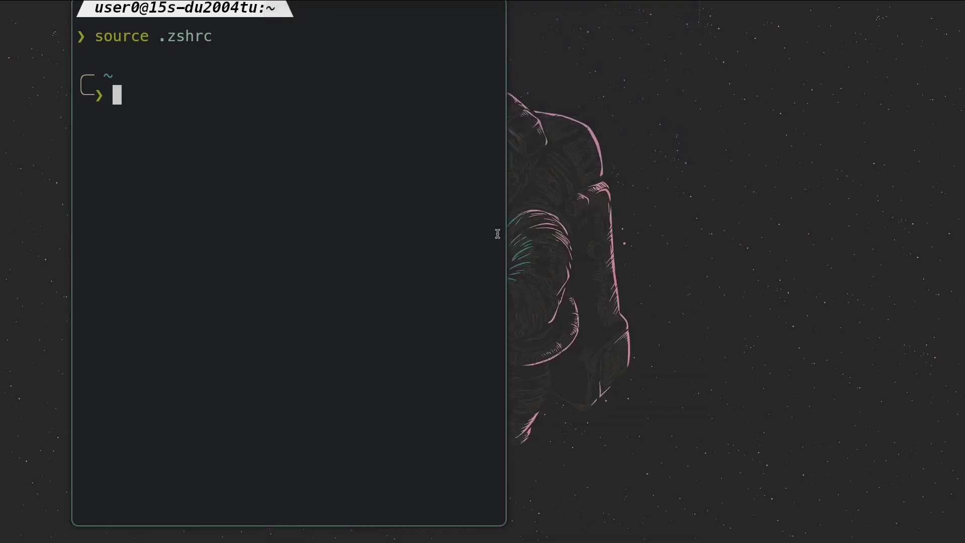
pyautogui.hotkey('ctrl', 'd')
# - Return to nvim, uncomment the bindkey '^H' backward-kill-word line in .zshrc, save the file and quit the editor
pyautogui.press('super+1')
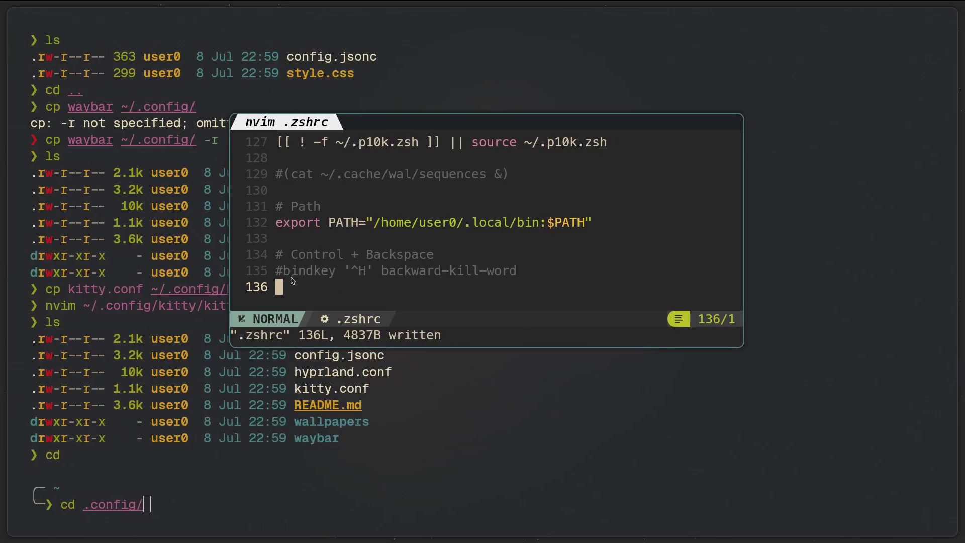
pyautogui.click(281, 274)
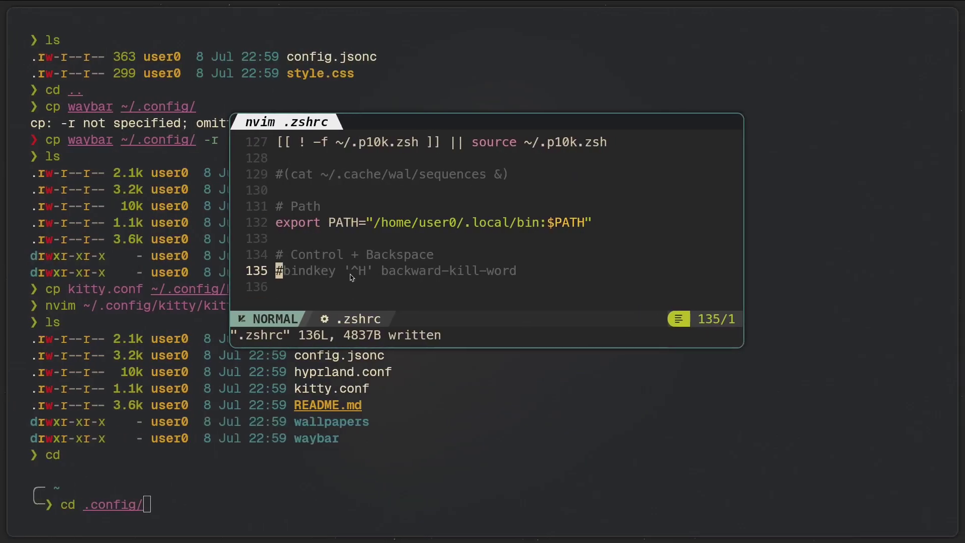
pyautogui.press('x')
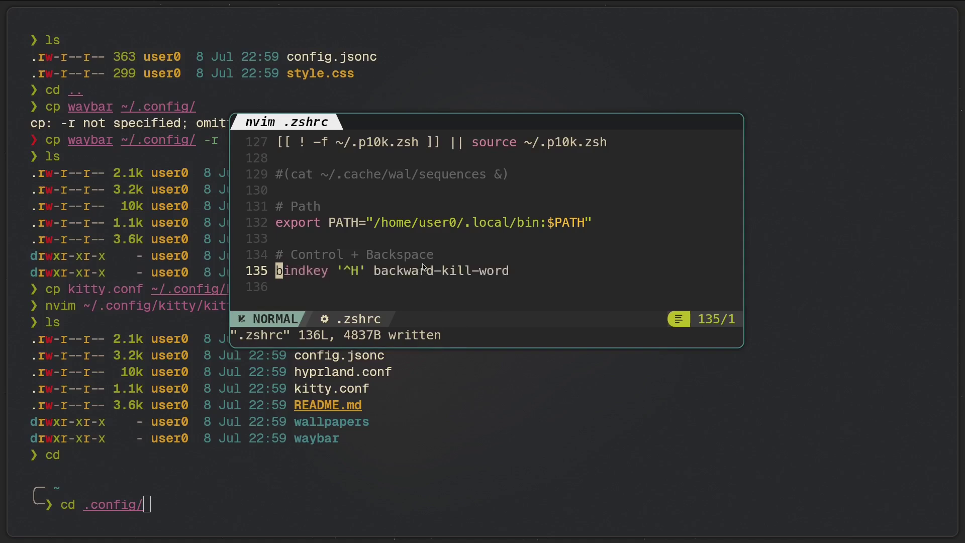
pyautogui.write('jk:w')
pyautogui.press('Return')
pyautogui.write(':q')
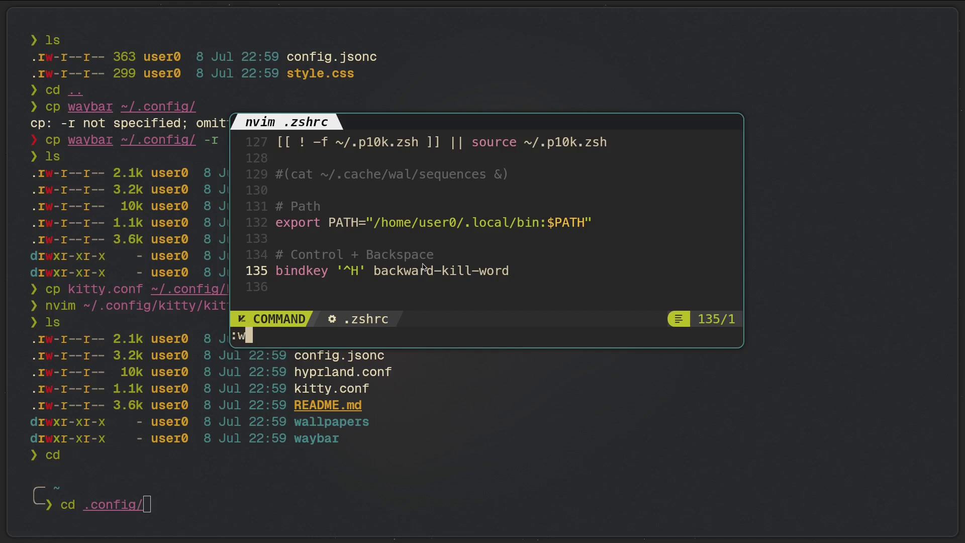
pyautogui.press('Return')
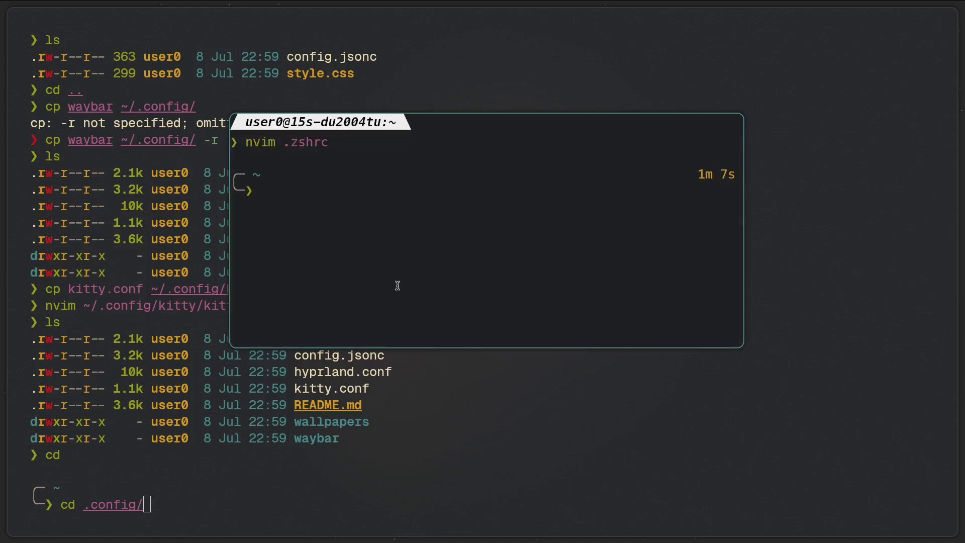
pyautogui.press('Up')
pyautogui.press('Up')
pyautogui.press('Up')
pyautogui.press('Up')
pyautogui.press('Down')
pyautogui.press('Down')
pyautogui.press('Down')
pyautogui.press('Down')
# - Open a new terminal on the empty workspace and reload the shell configuration with source .zshrc
pyautogui.press('super+2')
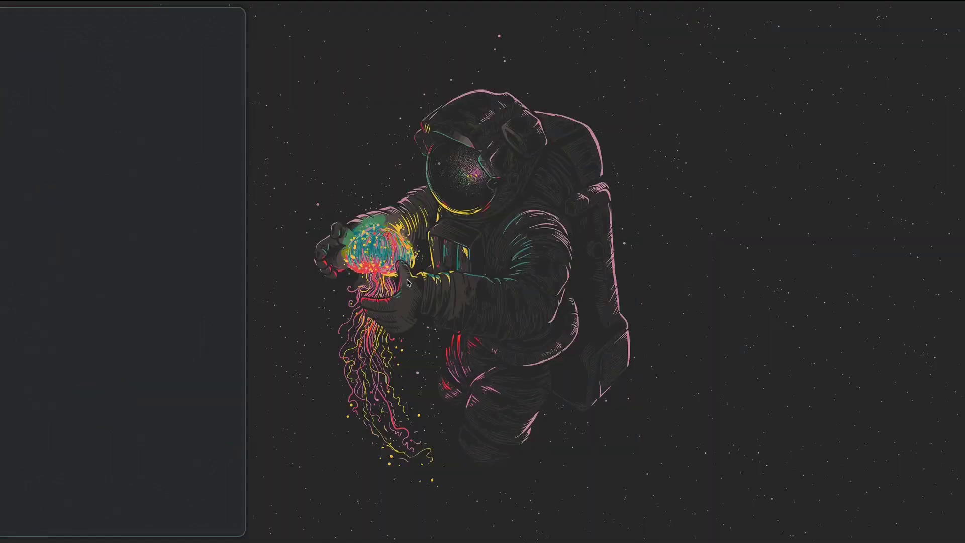
pyautogui.press('super+Return')
pyautogui.press('Up')
pyautogui.press('Up')
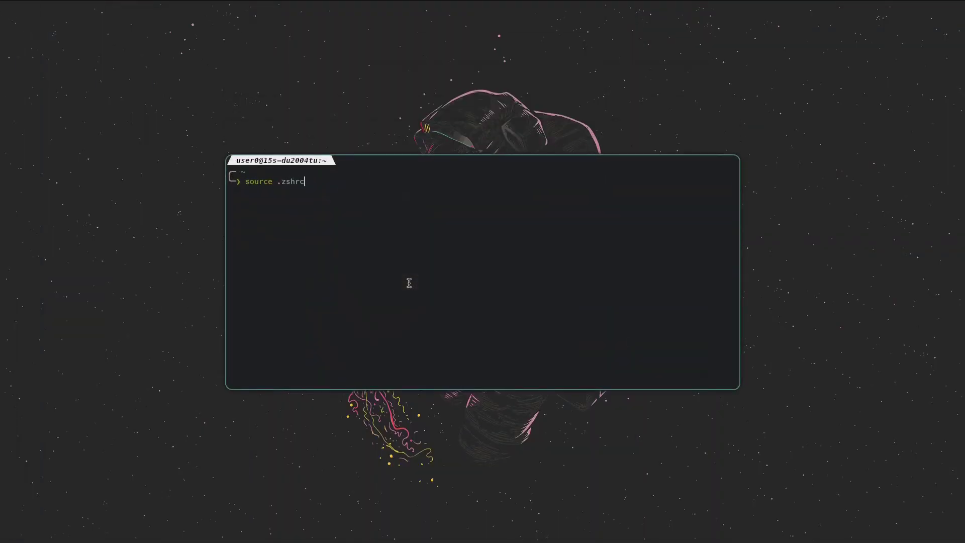
pyautogui.press('Return')
pyautogui.write('\\')
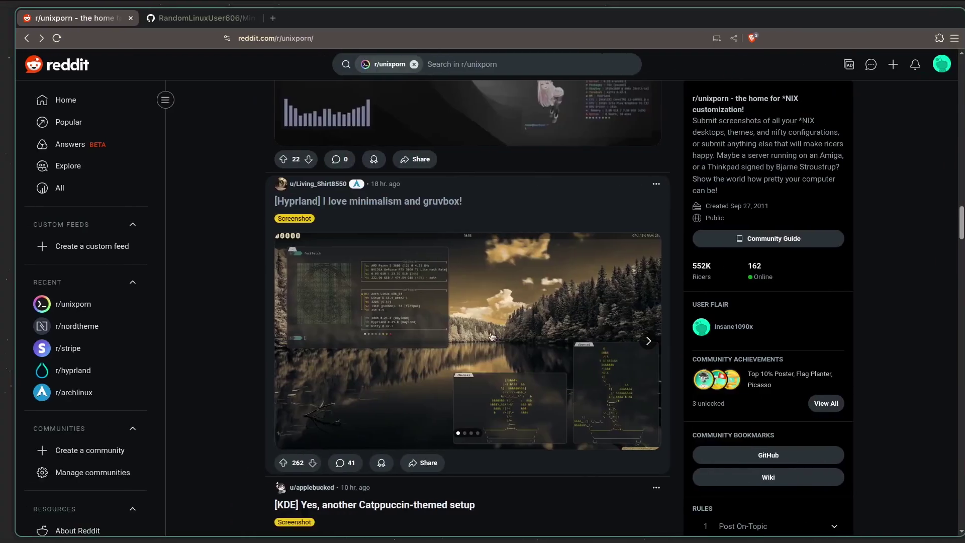
# - Browse the r/unixporn feed in the browser and view the "[Hyprland] catppuccin meets stray" screenshot enlarged
pyautogui.scroll(-5, 222, 238)
pyautogui.scroll(-5, 233, 239)
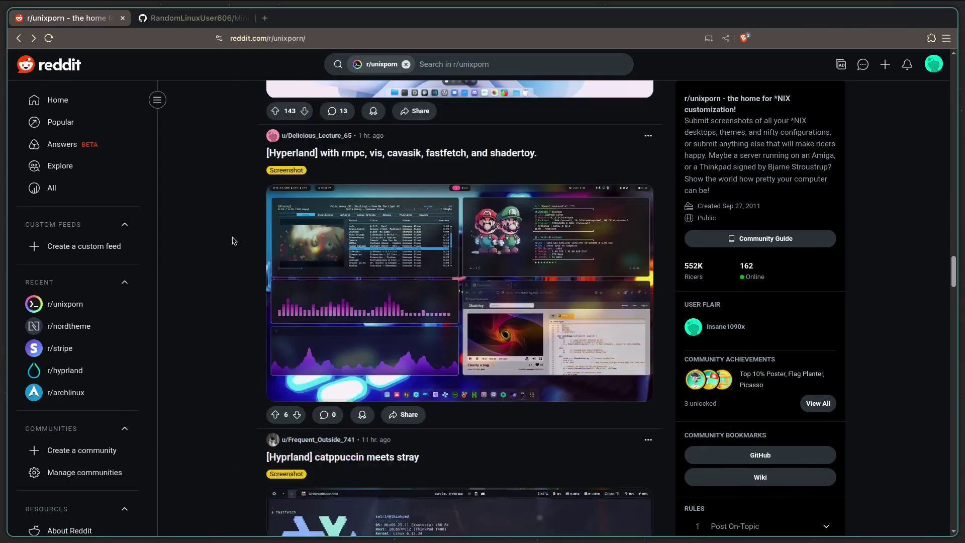
pyautogui.scroll(-5, 302, 301)
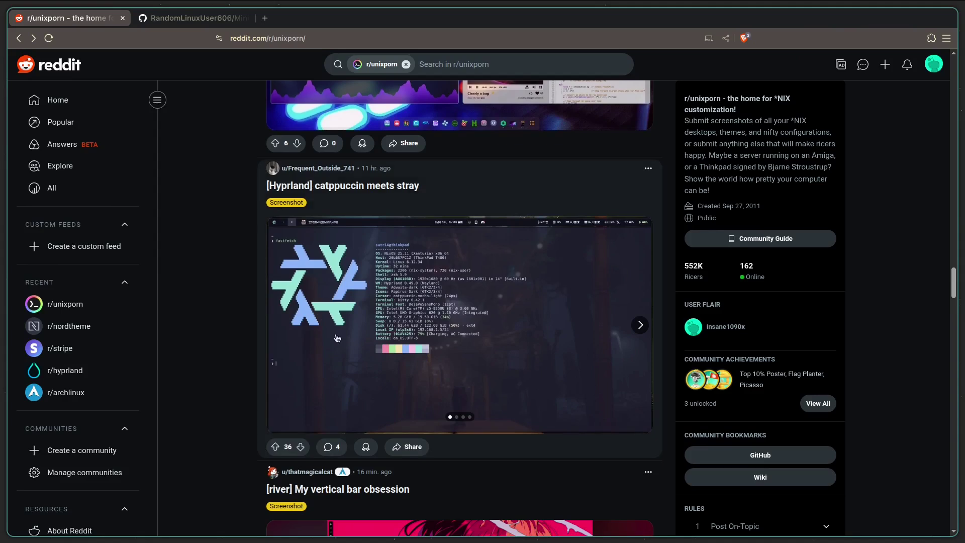
pyautogui.click(542, 320)
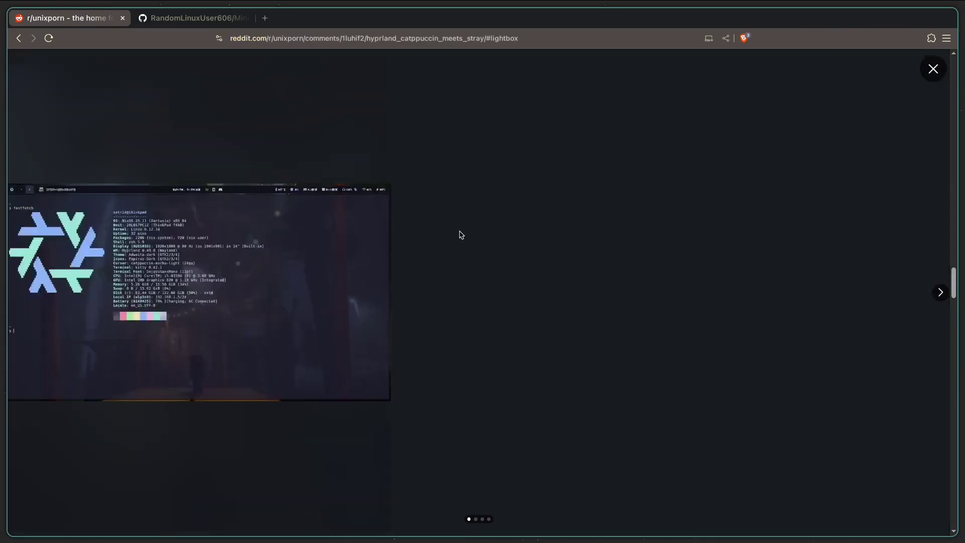
pyautogui.click(931, 73)
# - Find the "[Hyprland] My new rice!" post further down the feed and play its video
pyautogui.scroll(-4, 219, 253)
pyautogui.scroll(-8, 219, 253)
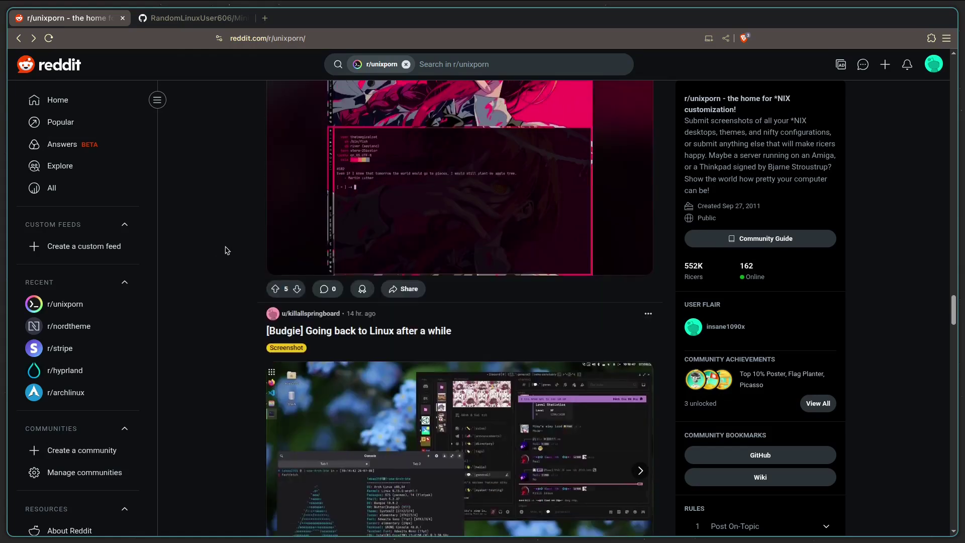
pyautogui.scroll(-10, 226, 244)
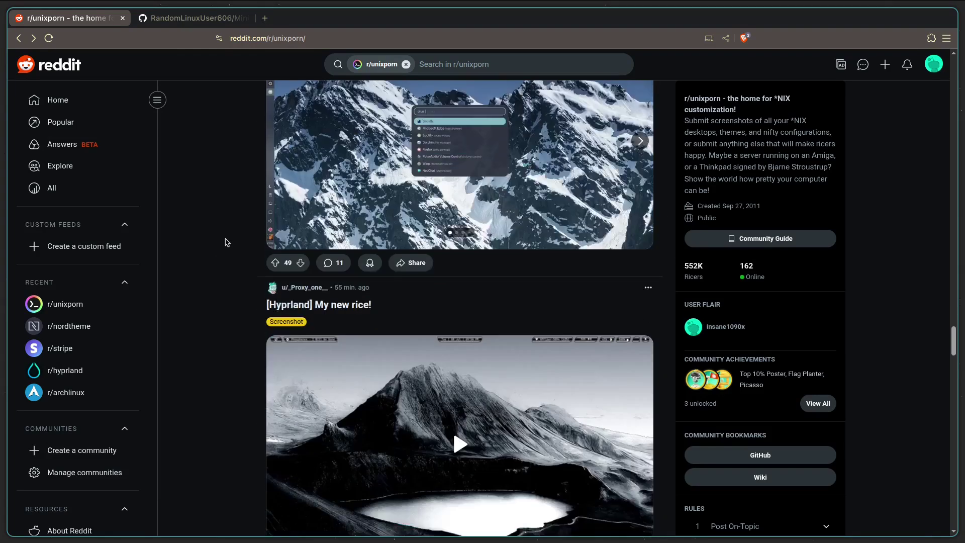
pyautogui.scroll(2, 225, 241)
pyautogui.click(539, 345)
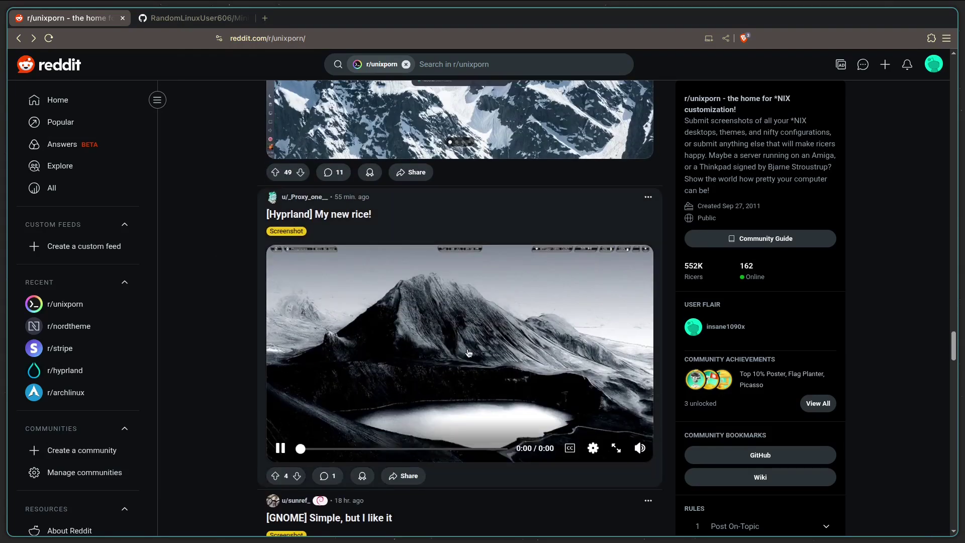
# - Look through more r/unixporn desktop posts for rice examples, down to "[XMonad] My take on minimalism"
pyautogui.scroll(-15, 256, 275)
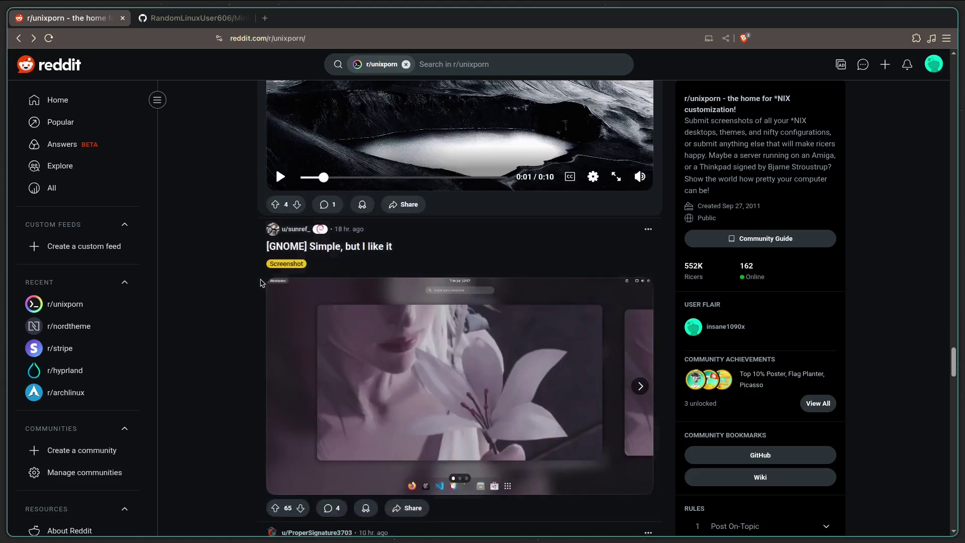
pyautogui.scroll(-12, 256, 276)
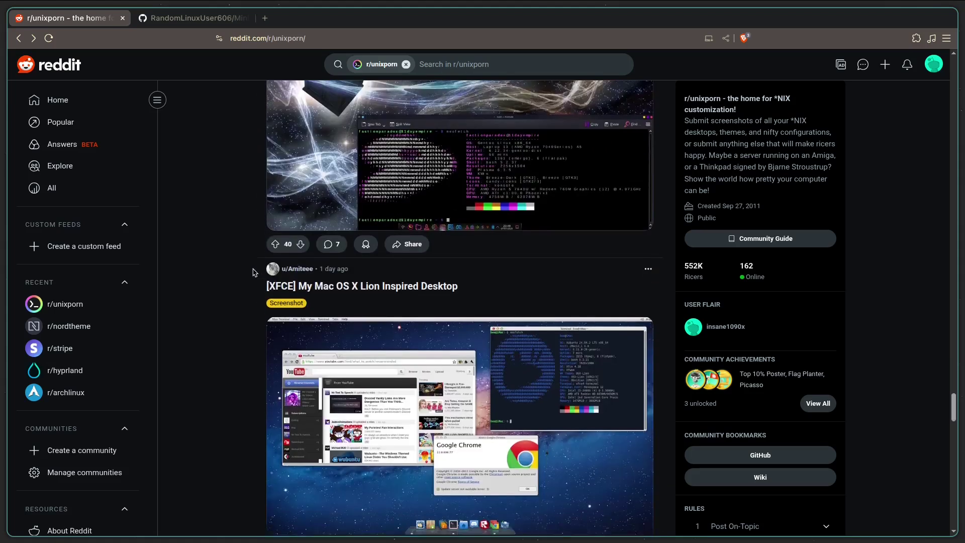
pyautogui.scroll(-1, 256, 271)
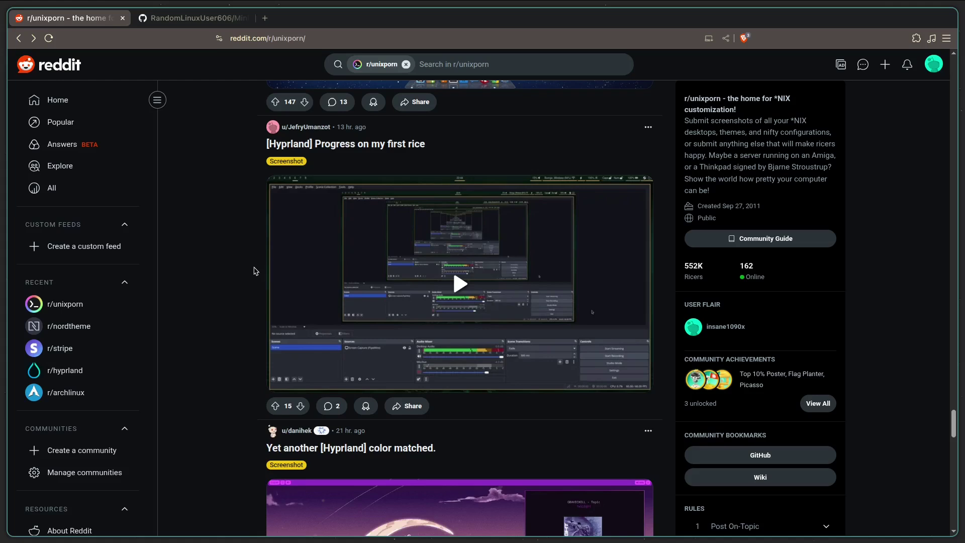
pyautogui.scroll(-10, 255, 268)
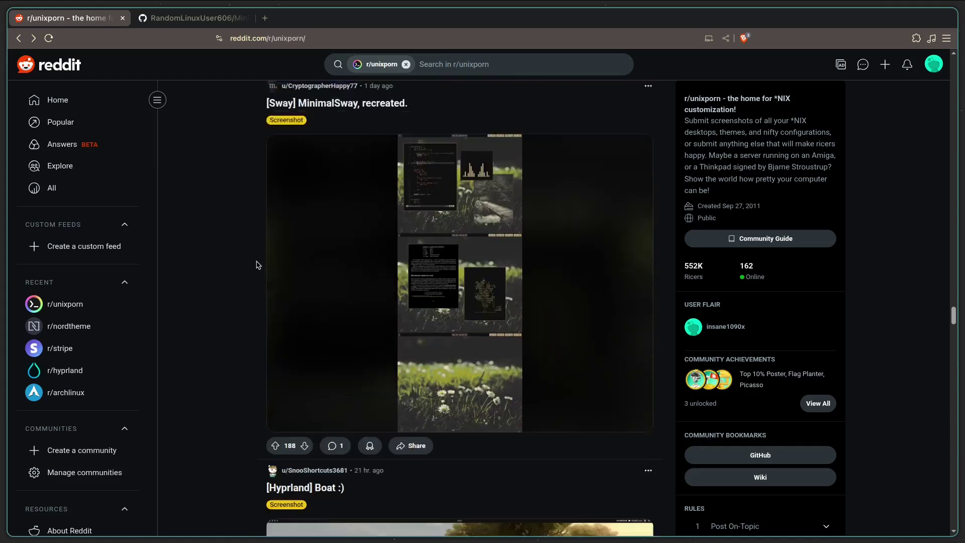
pyautogui.scroll(-5, 256, 265)
pyautogui.scroll(8, 257, 265)
pyautogui.scroll(-8, 257, 264)
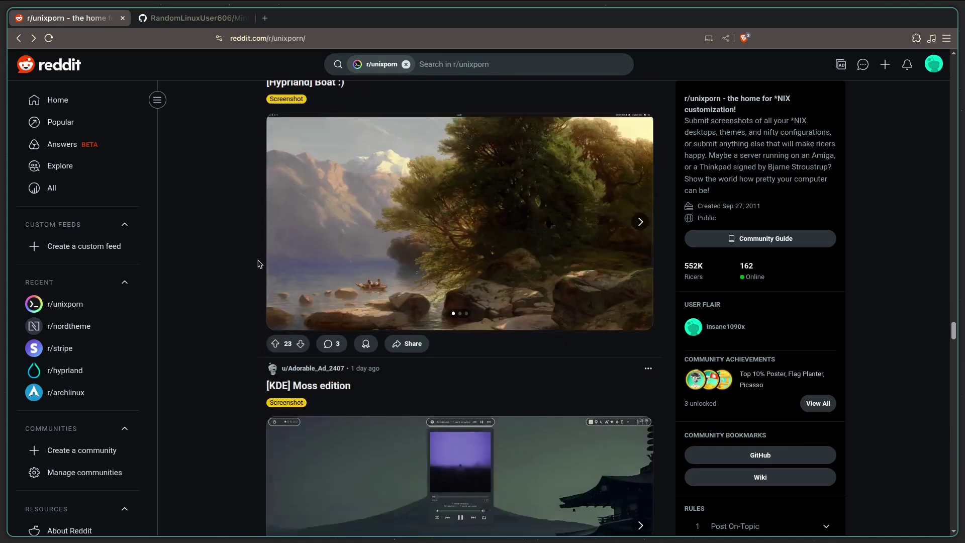
pyautogui.scroll(-15, 258, 264)
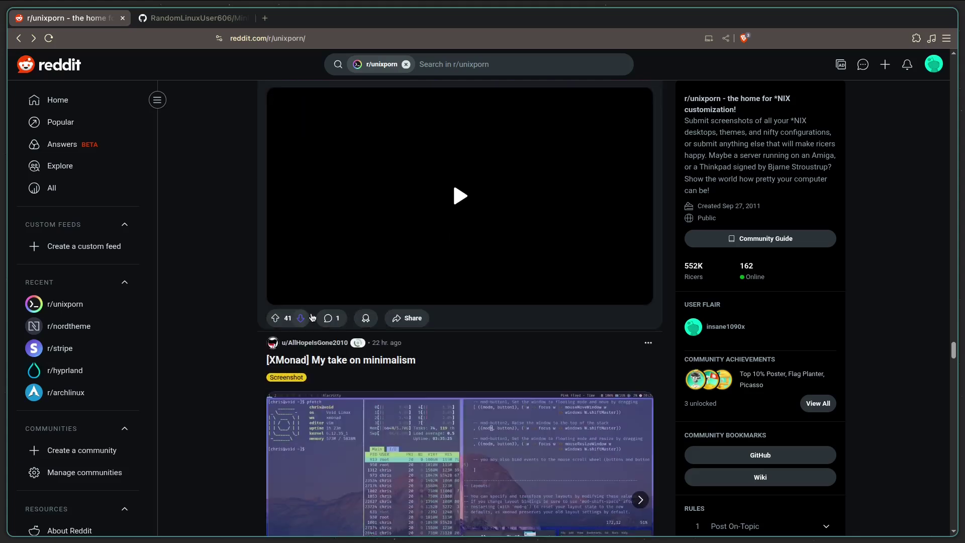
pyautogui.press('super+1')
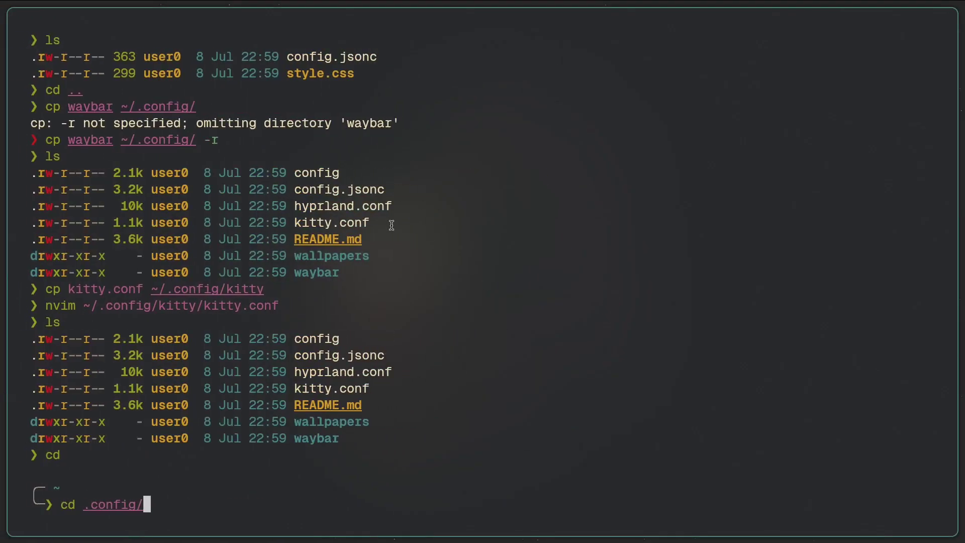
pyautogui.press('super+2')
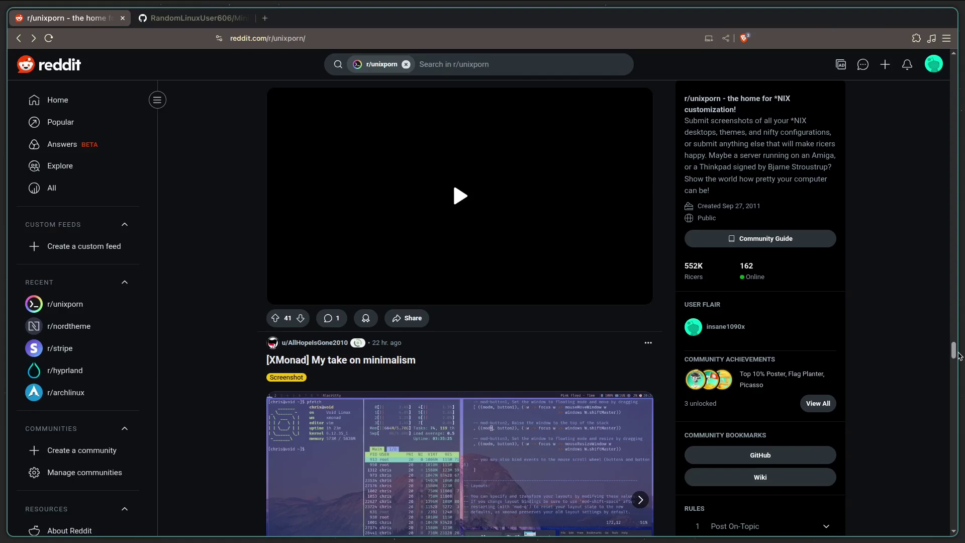
pyautogui.scroll(7, 959, 356)
pyautogui.scroll(-12, 704, 347)
pyautogui.scroll(5, 463, 339)
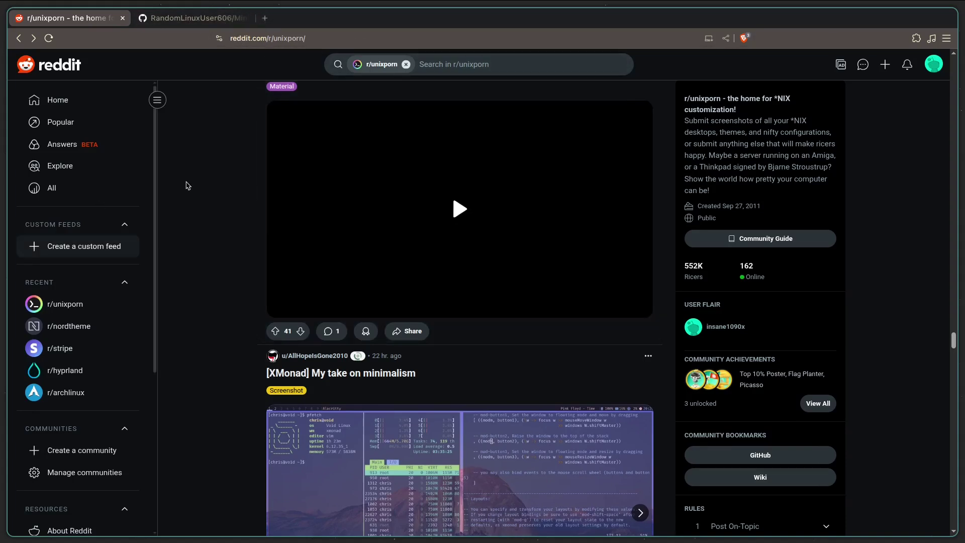
# - Go to the empty workspace and switch the desktop theme to everforest-dark with the theme selector
pyautogui.press('super+2')
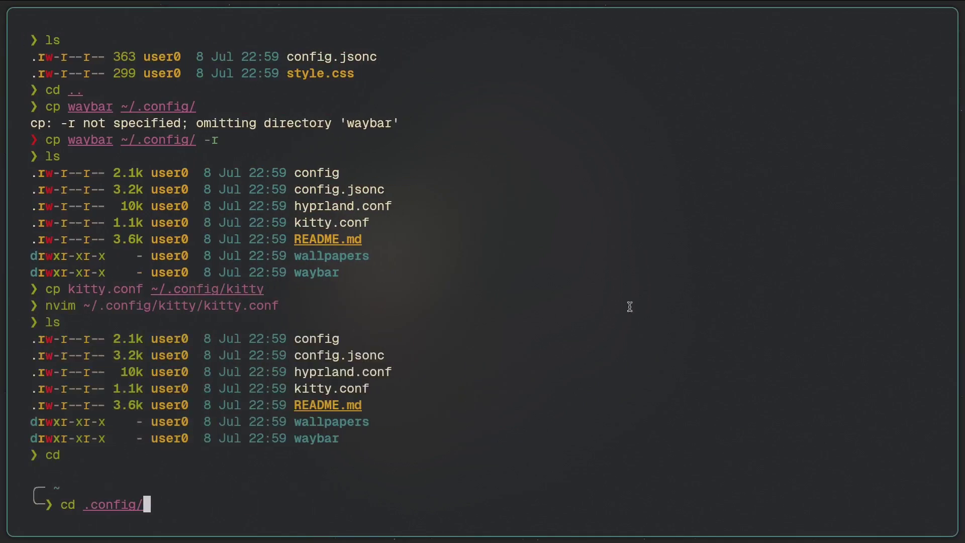
pyautogui.press('super+3')
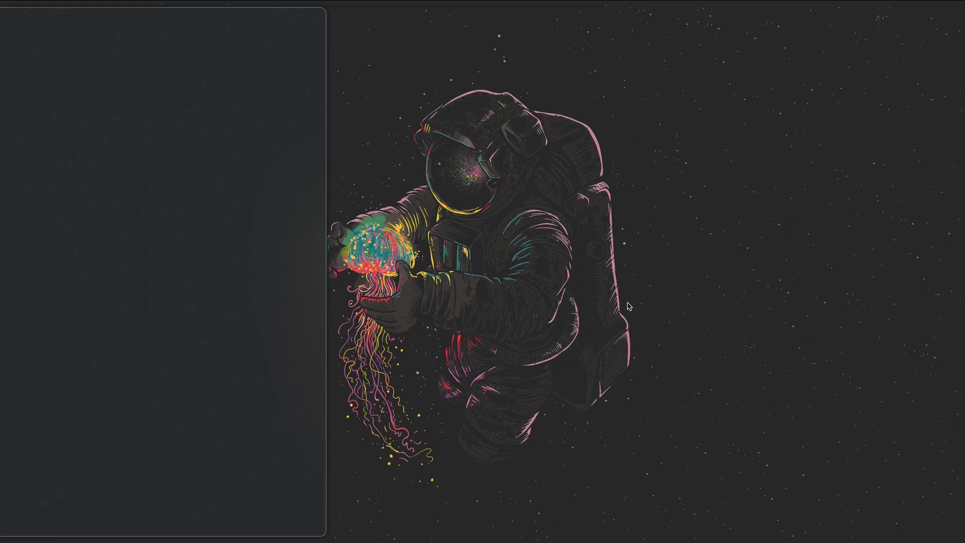
pyautogui.press('super+2')
pyautogui.press('super+3')
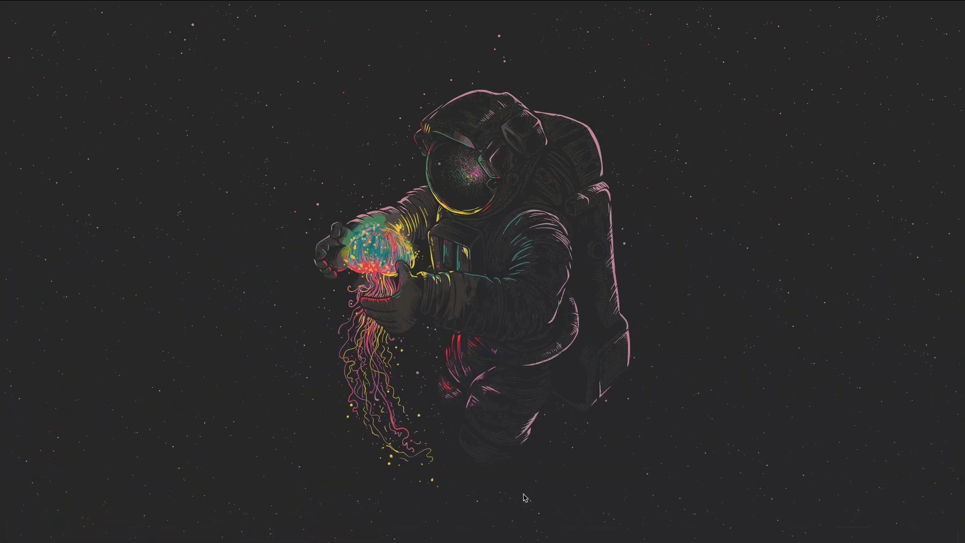
pyautogui.press('super+t')
pyautogui.press('Down')
pyautogui.press('Up')
pyautogui.press('Return')
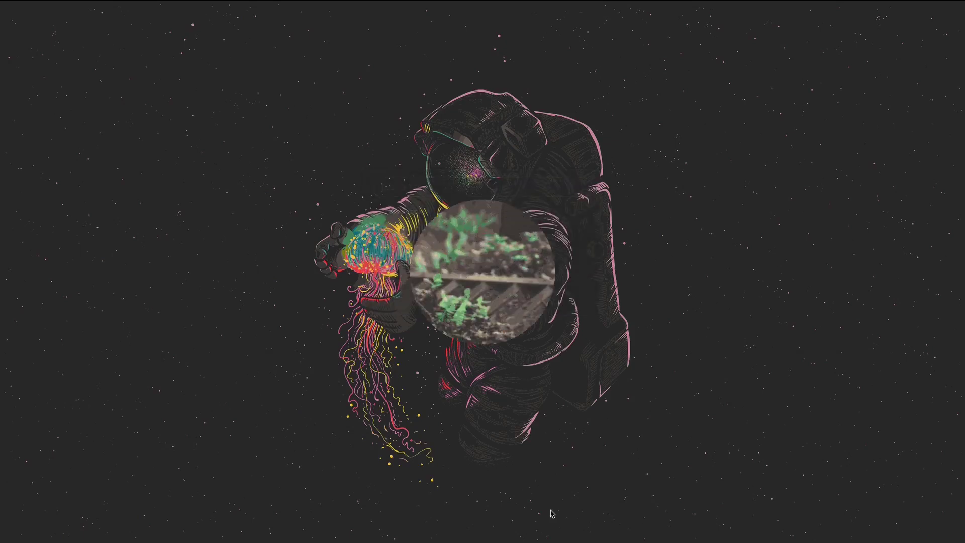
# - Open a terminal, make it a floating window in the middle of the desktop and run nitch with enlarged text
pyautogui.press('super+Return')
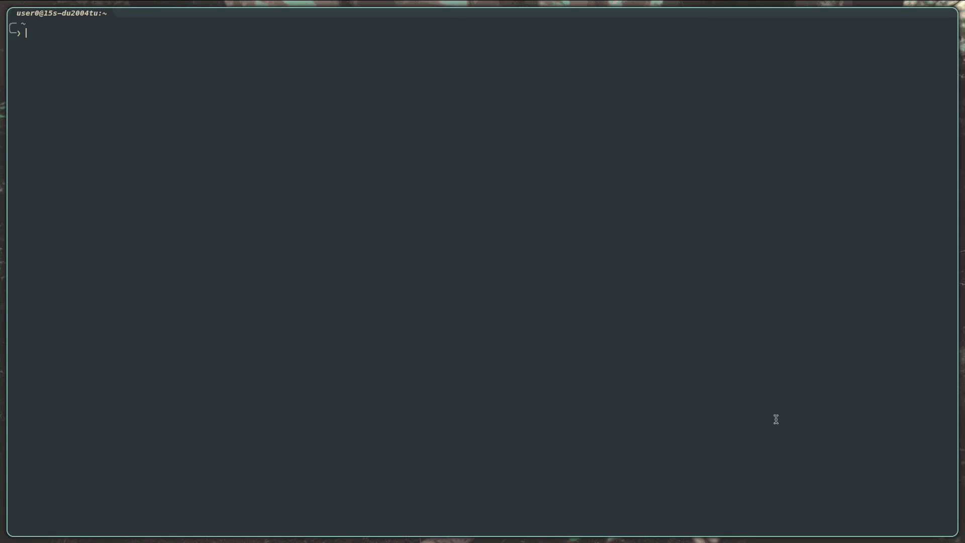
pyautogui.press('super+v')
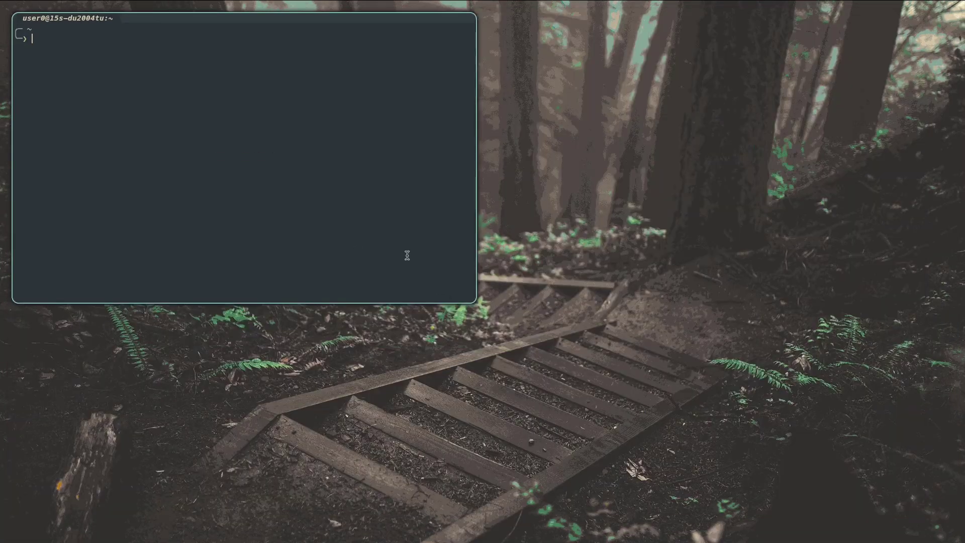
pyautogui.write('nitch')
pyautogui.press('Return')
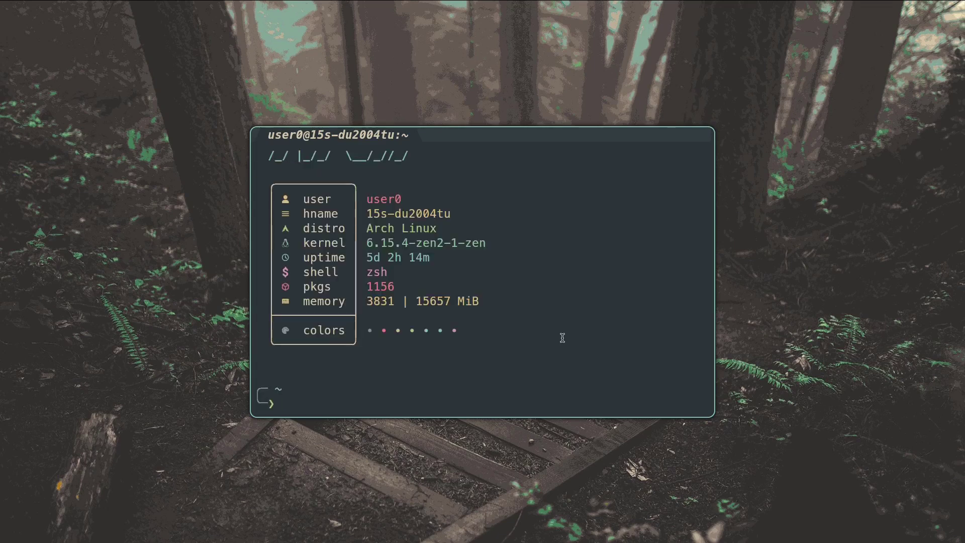
# - Switch the desktop theme to tokyo-night and then to rose-pine with the theme selector
pyautogui.press('super+t')
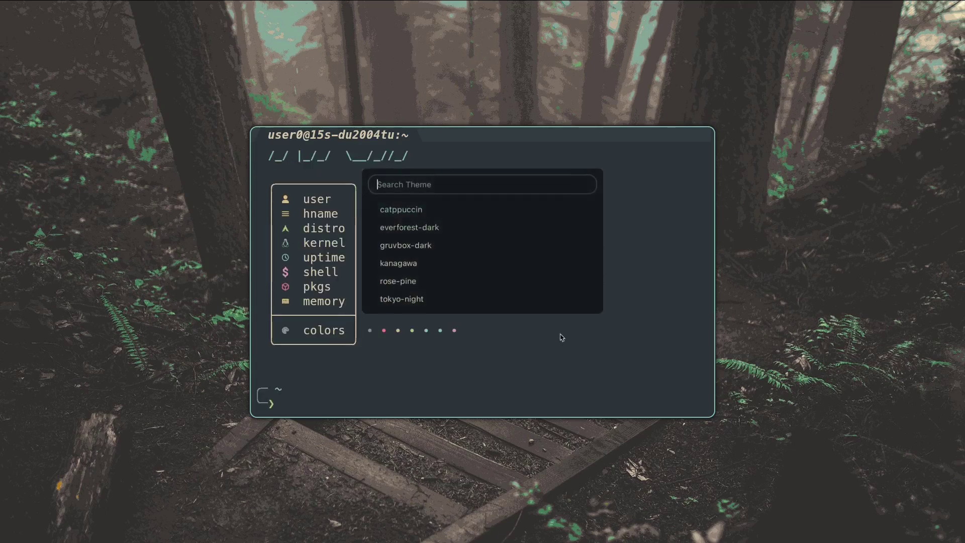
pyautogui.press('Return')
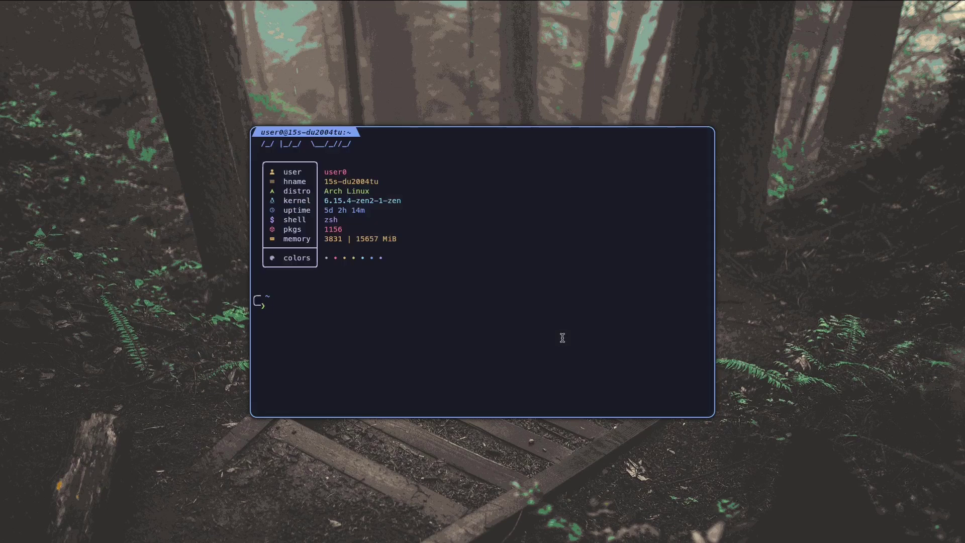
pyautogui.press('super+t')
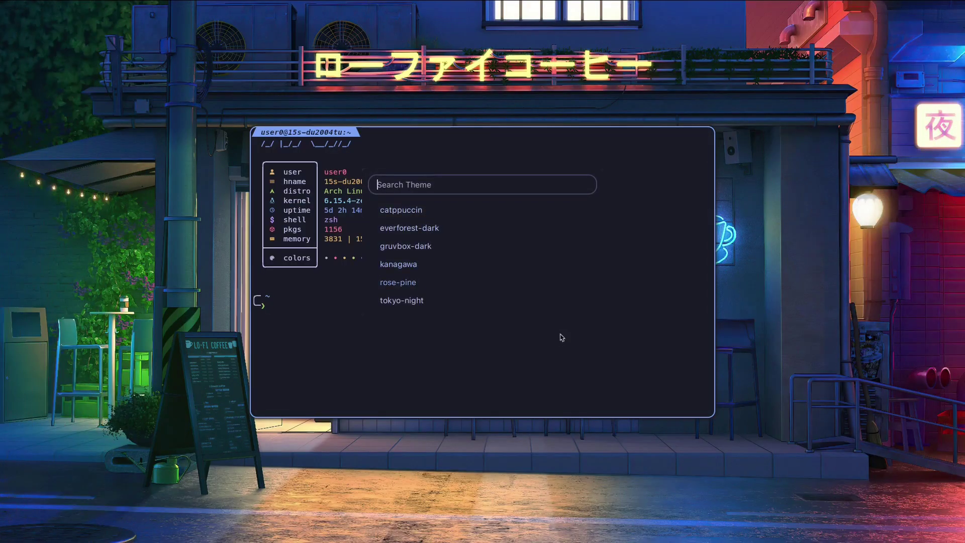
pyautogui.press('Escape')
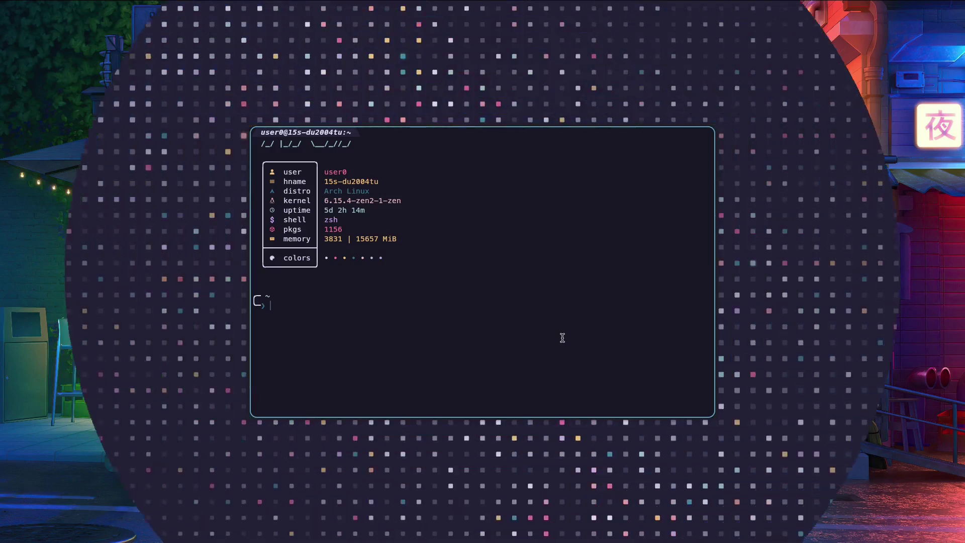
# - Change the theme from rose-pine back to everforest-dark in the theme selector
pyautogui.press('super+t')
pyautogui.press('Down')
pyautogui.press('Down')
pyautogui.press('Up')
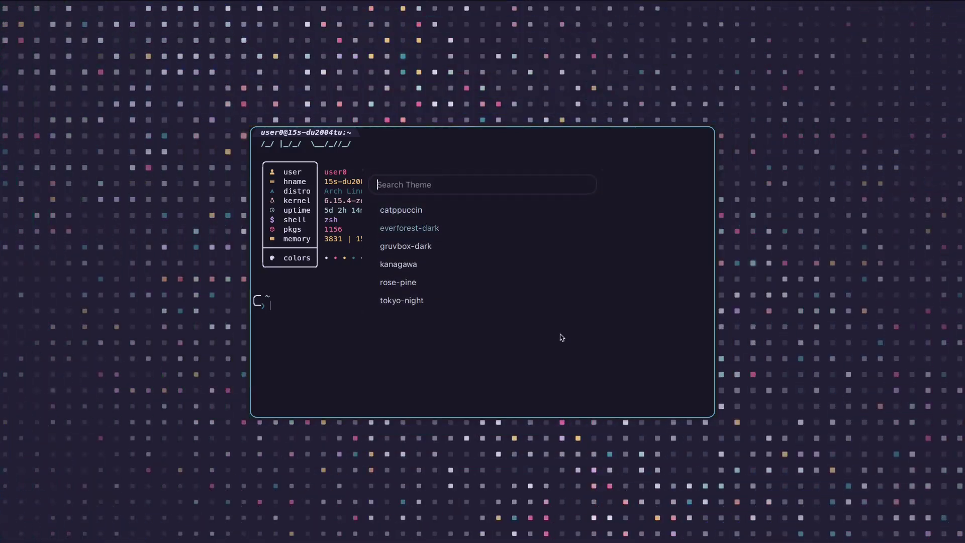
pyautogui.press('Return')
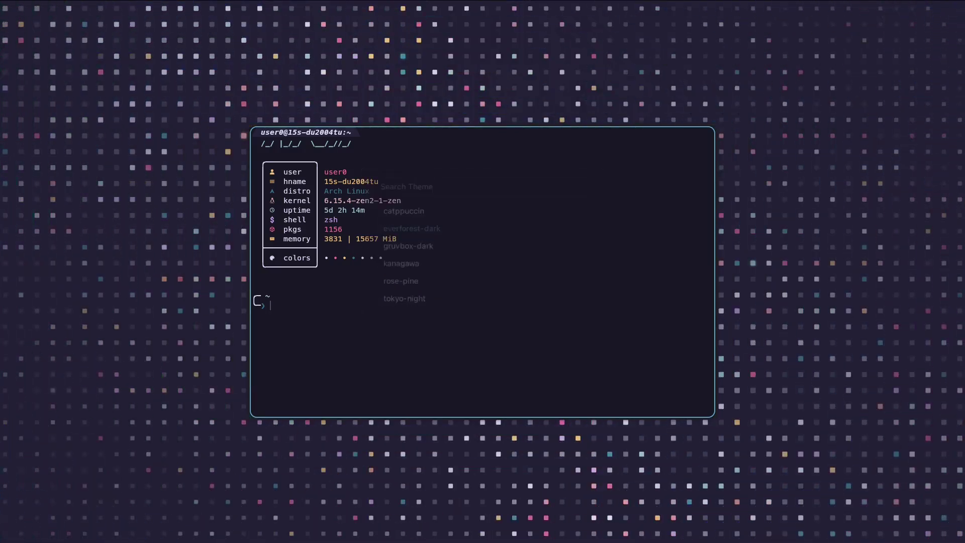